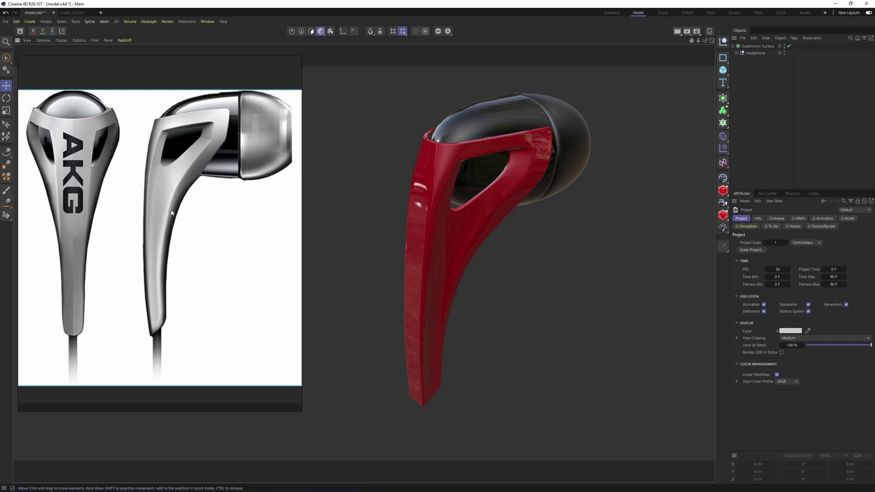
Examine the front and side reference images of the earphone and the finished red and black model from several angles
scroll(64, 121, "up", 3)
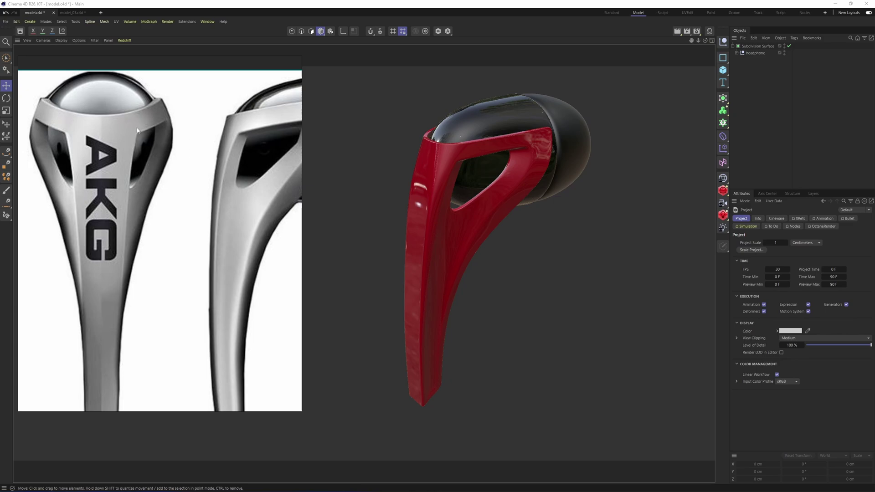
scroll(228, 178, "down", 3)
left_click_drag(375, 186, 417, 209, "alt")
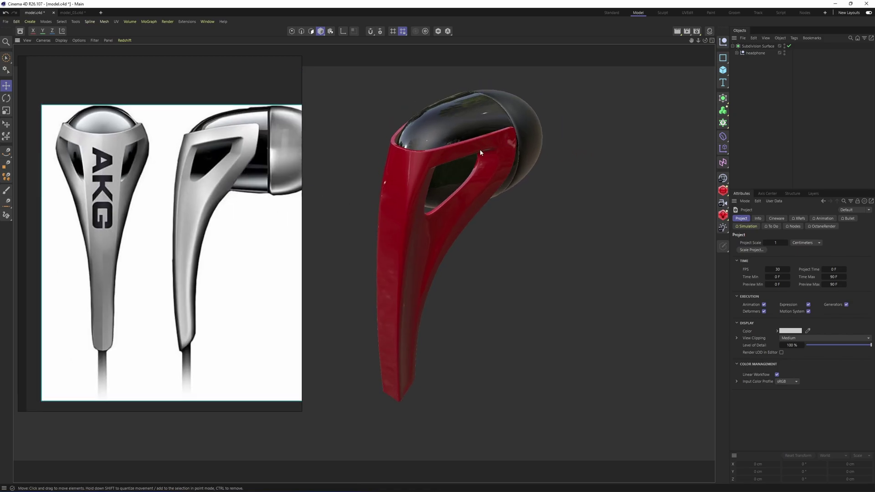
left_click_drag(480, 153, 499, 161, "alt")
scroll(500, 162, "up", 2)
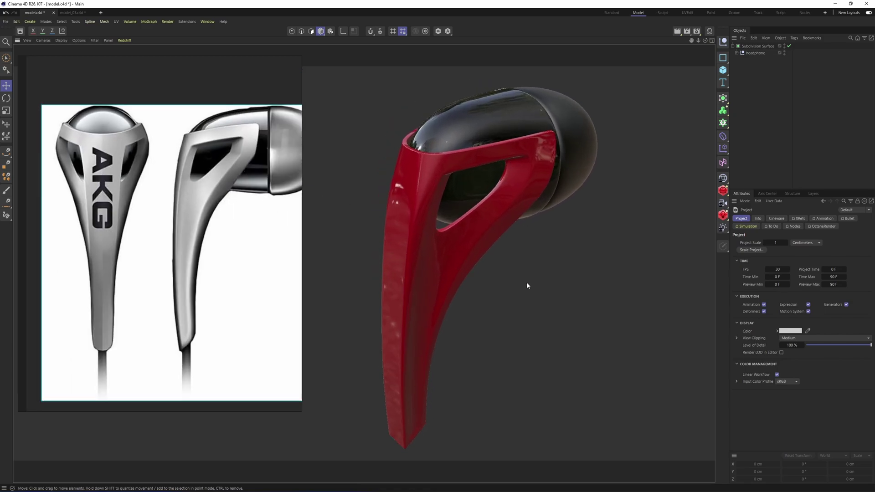
left_click_drag(508, 250, 510, 226, "alt")
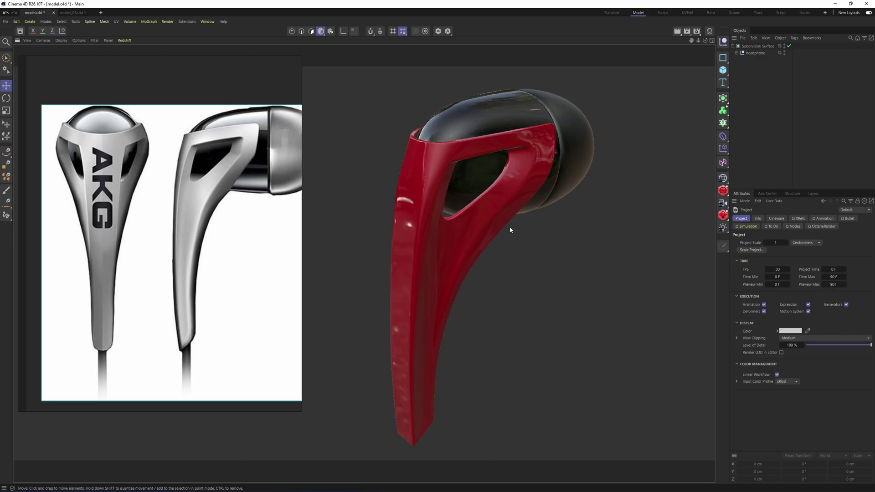
left_click_drag(483, 199, 485, 121, "alt")
scroll(485, 121, "up", 3)
left_click_drag(485, 121, 455, 125, "alt")
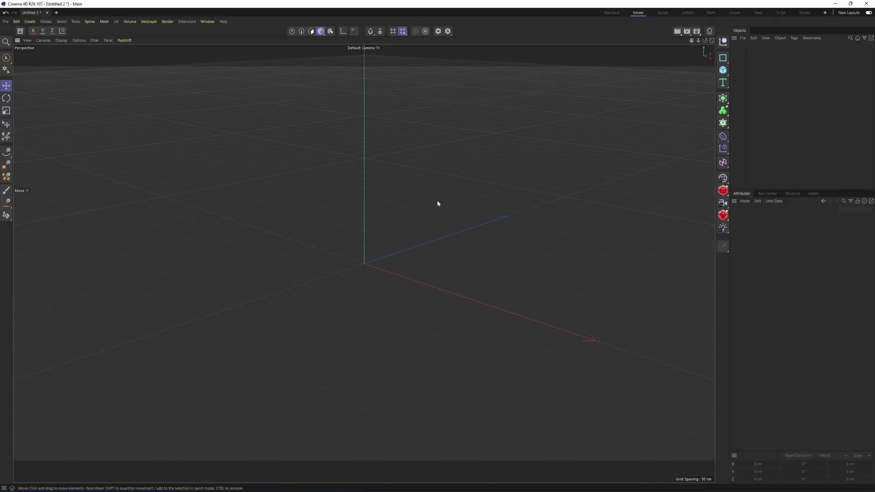
Load the earphone reference picture as the background image of the Front viewport
middle_click(437, 200)
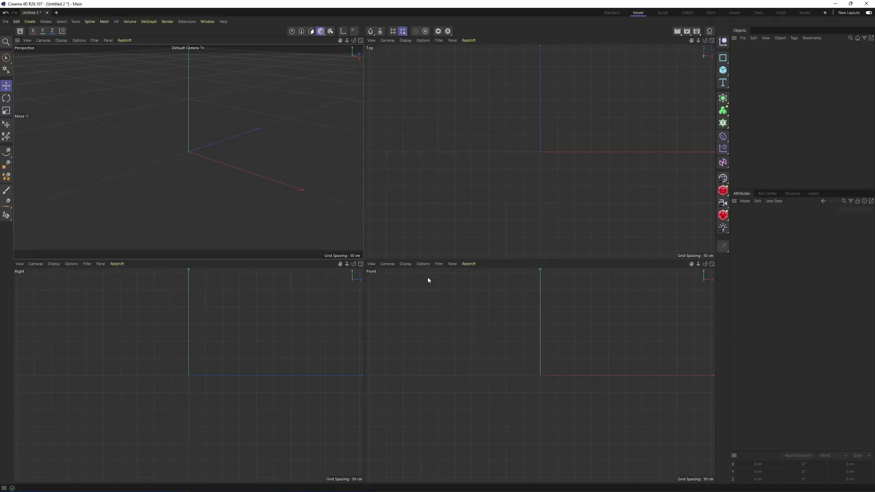
middle_click(428, 277)
middle_click(450, 258)
middle_click(454, 315)
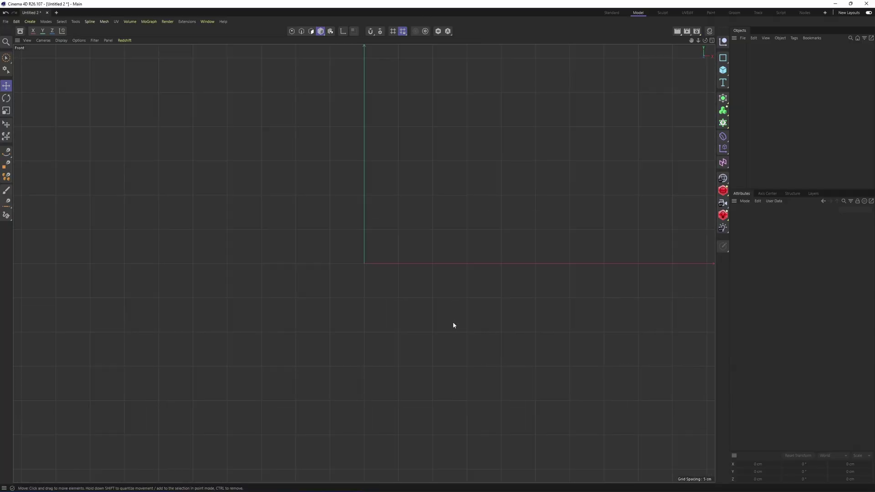
key("shift+v")
left_click(799, 219)
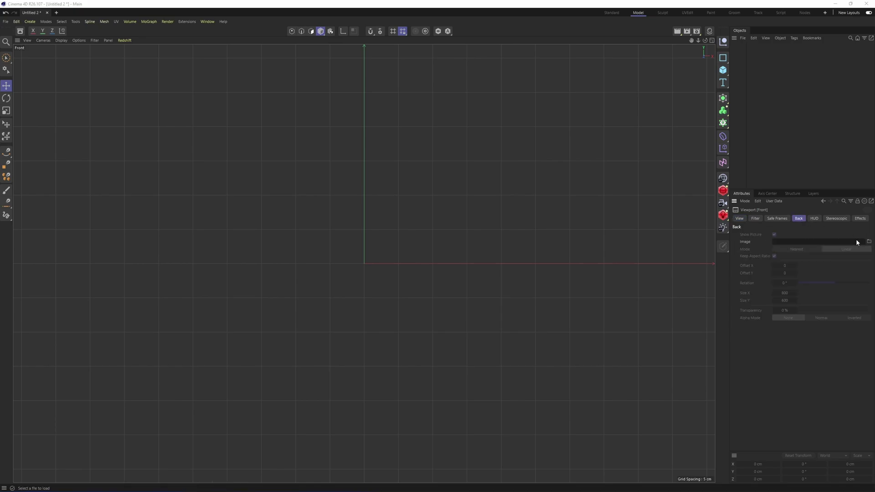
left_click(857, 242)
double_click(95, 66)
double_click(87, 75)
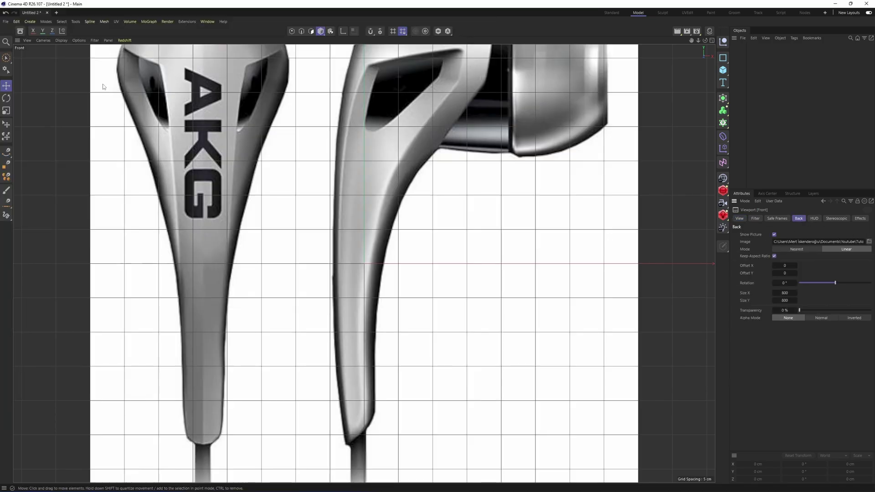
Set the Front background image's transparency to 84% and its X offset to 234, centring the front-facing earphone on the vertical axis
left_click_drag(799, 310, 861, 310)
middle_click_drag(556, 214, 576, 253, "alt")
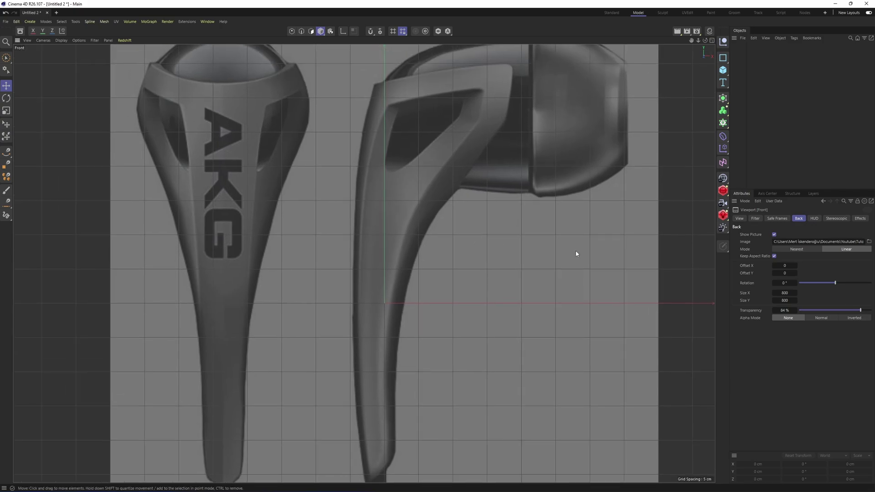
left_click_drag(796, 265, 836, 266)
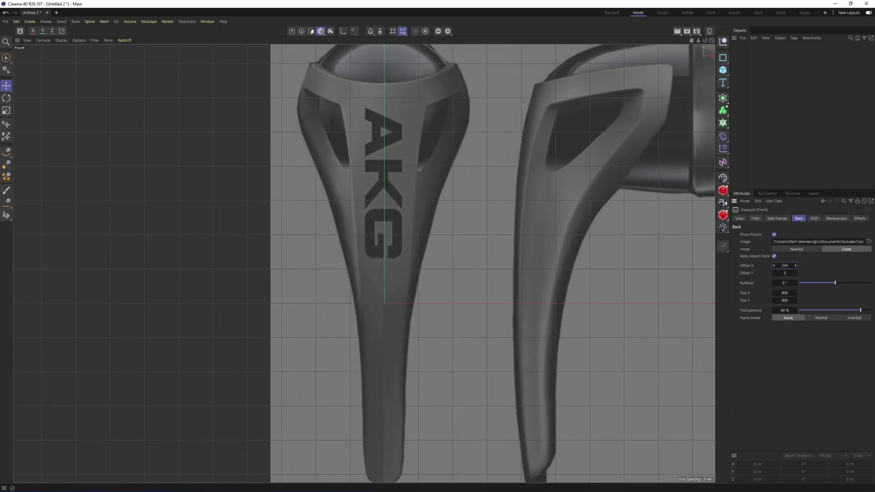
scroll(602, 208, "down", 3)
Copy the reference image path from the Front viewport and use it as the Right viewport's background image
left_click(824, 243)
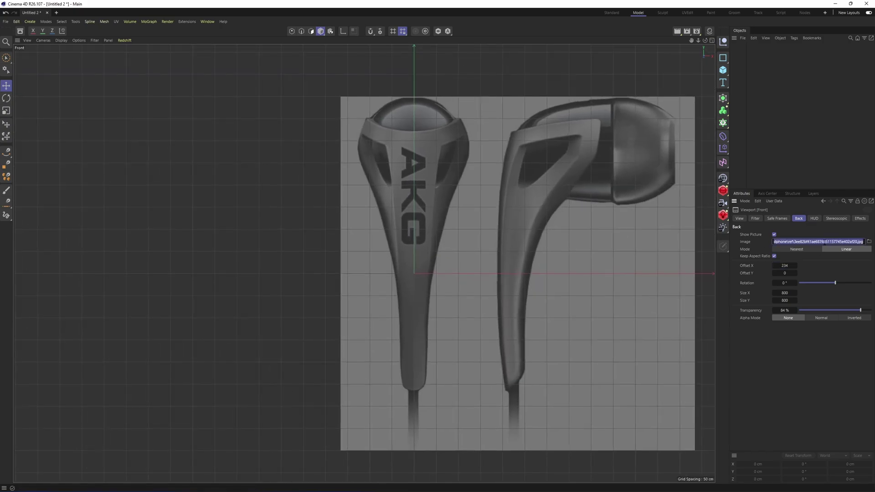
middle_click(537, 281)
middle_click(259, 319)
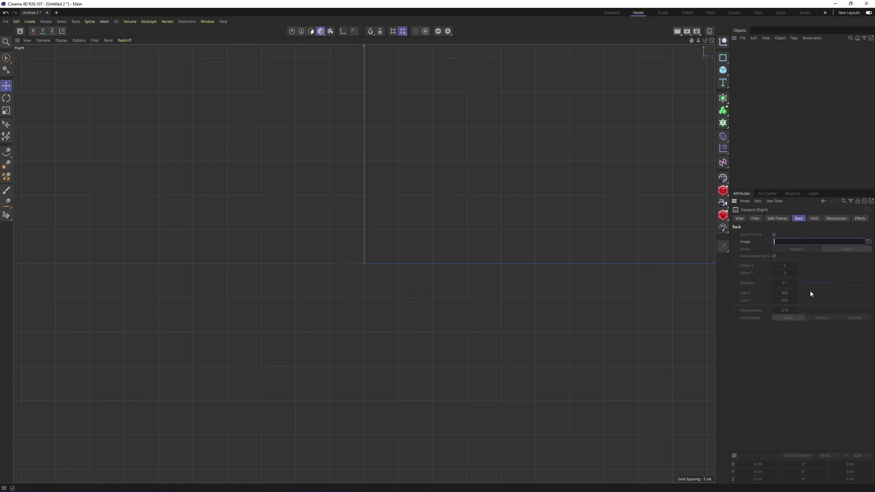
key("ctrl+v")
key("Return")
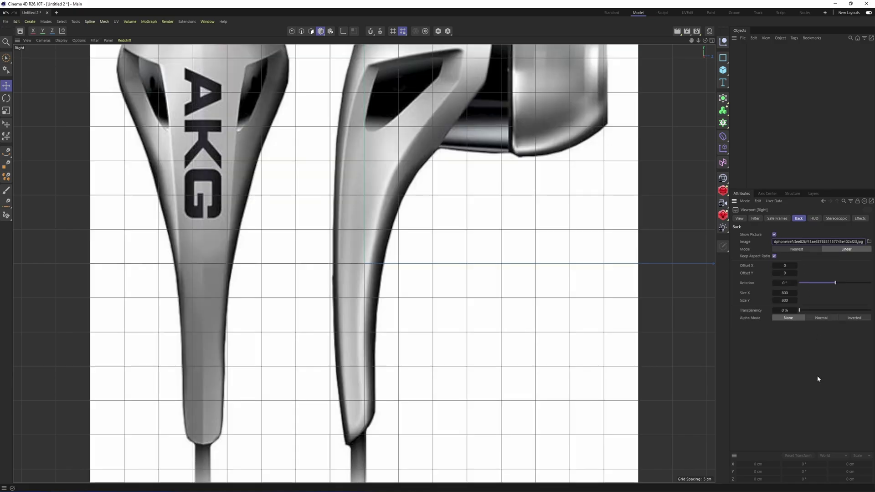
Set the Right background image's transparency to 80% and its X offset to 46, aligning the side profile's front edge with the vertical axis
left_click(858, 310)
middle_click_drag(579, 266, 546, 296, "alt")
left_click_drag(787, 266, 808, 266)
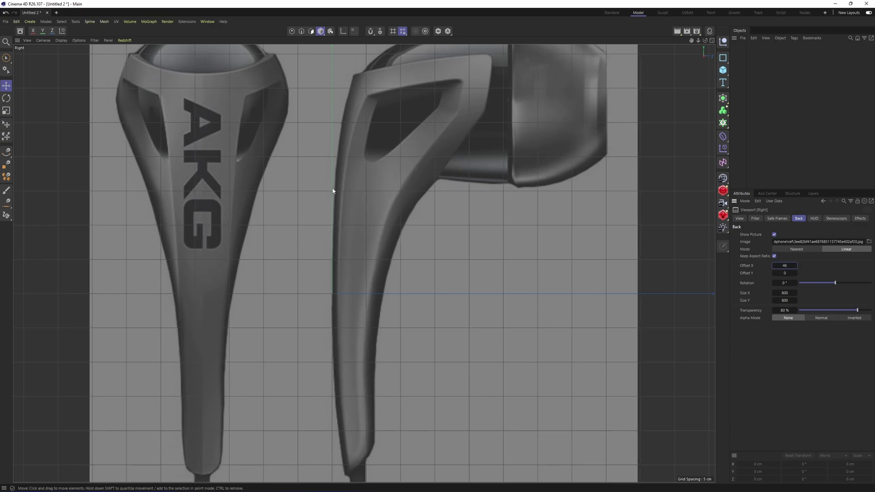
Add a cube and fit it to the front-view body, about 86 cm wide, 585 cm tall and raised about 32 cm
middle_click(322, 220)
middle_click(236, 151)
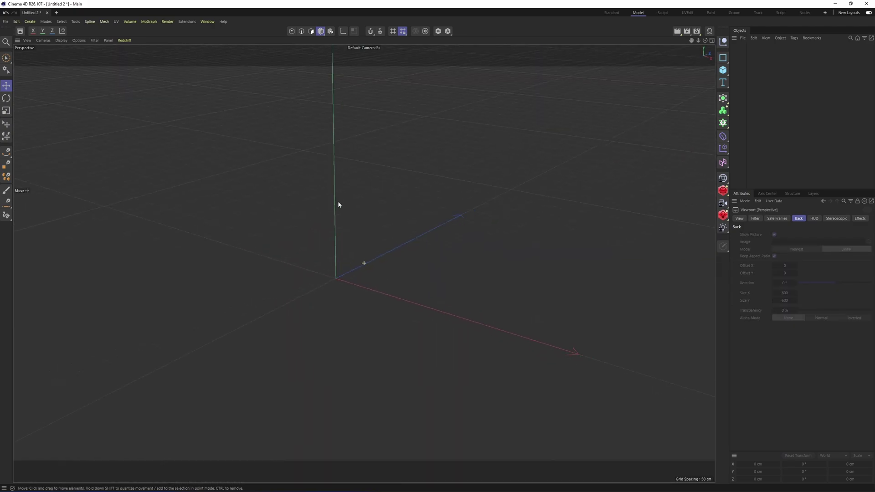
left_click(723, 70)
left_click(759, 84)
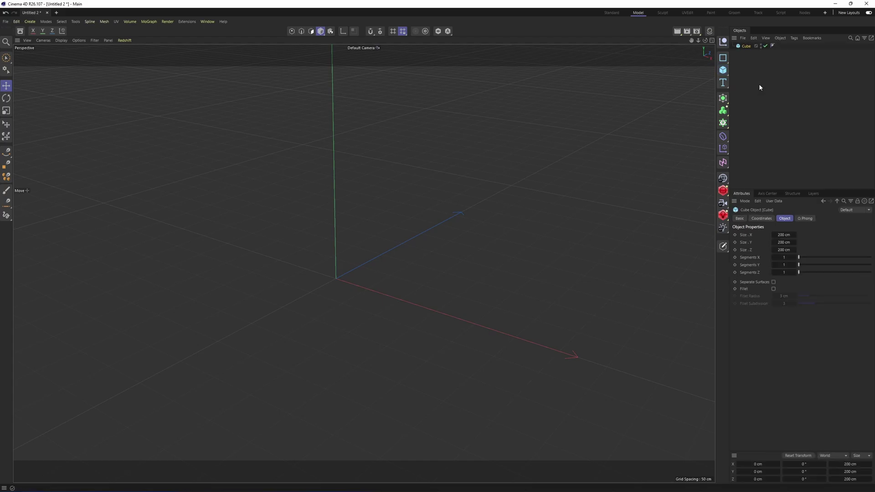
middle_click(438, 305)
middle_click(438, 305)
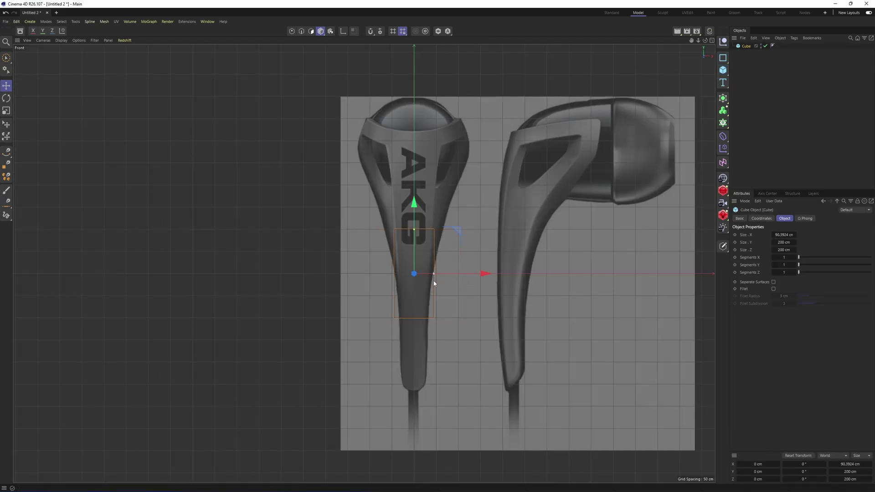
left_click_drag(414, 229, 410, 162)
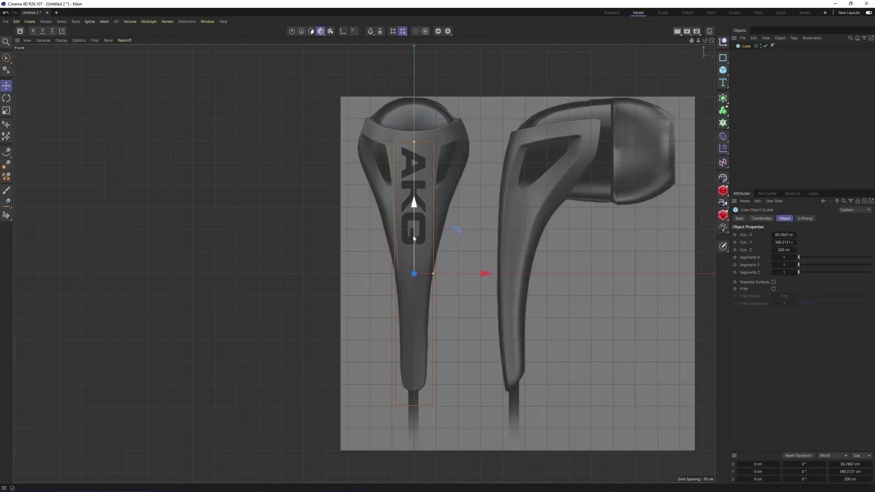
left_click_drag(414, 239, 414, 221)
left_click_drag(422, 170, 422, 170)
left_click_drag(417, 130, 418, 128)
left_click_drag(414, 185, 414, 186)
Fit the cube to the side-view body in the Right viewport, about 229 cm deep and centred near Z 117 cm
middle_click(394, 192)
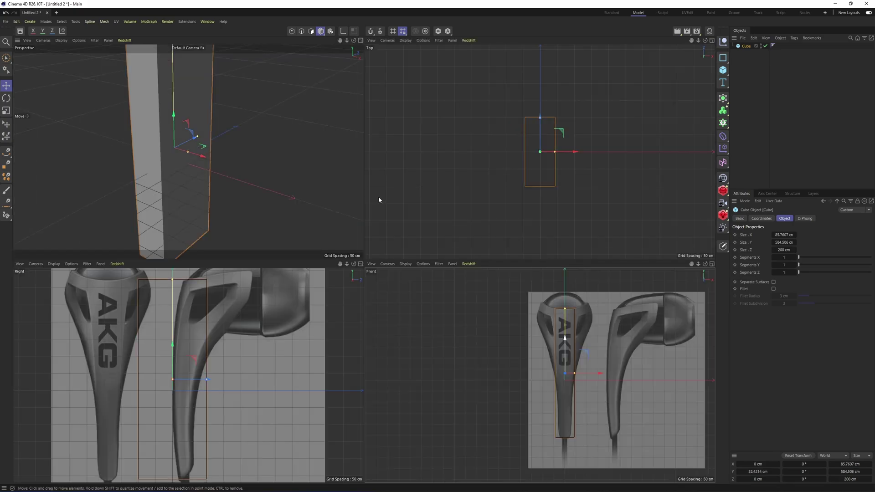
middle_click(315, 290)
middle_click_drag(339, 230, 307, 246, "alt")
left_click_drag(368, 289, 449, 293)
middle_click(448, 293)
middle_click(279, 200)
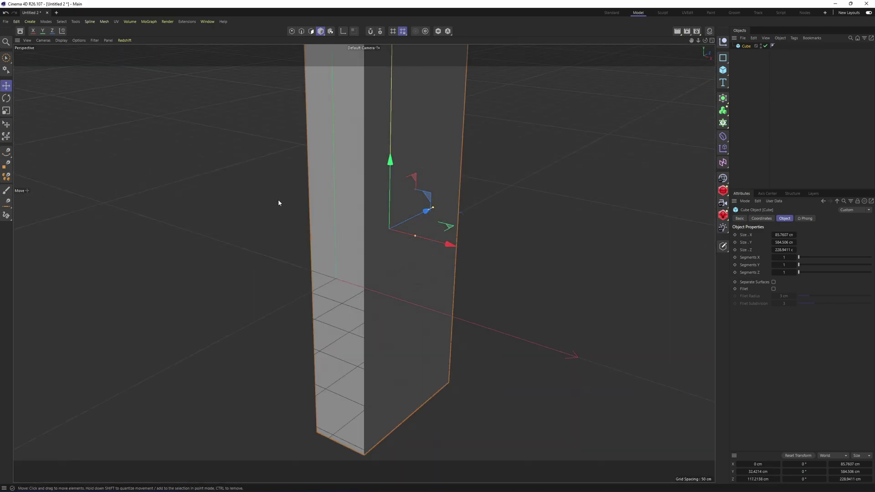
Make the cube editable and switch to polygon editing
middle_click_drag(383, 196, 371, 272, "alt")
scroll(372, 272, "down", 3)
left_click_drag(372, 272, 357, 257, "alt")
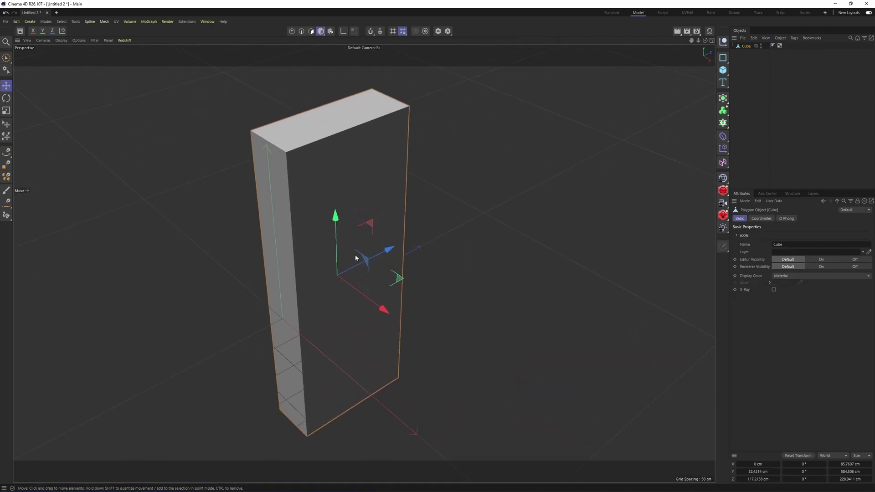
key("c")
key("Return")
Delete the cube's top, back and bottom polygons, keeping only the front and the two sides
left_click(322, 123)
left_click_drag(408, 235, 319, 214, "alt")
left_click(450, 292, "shift")
left_click_drag(415, 295, 453, 234, "alt")
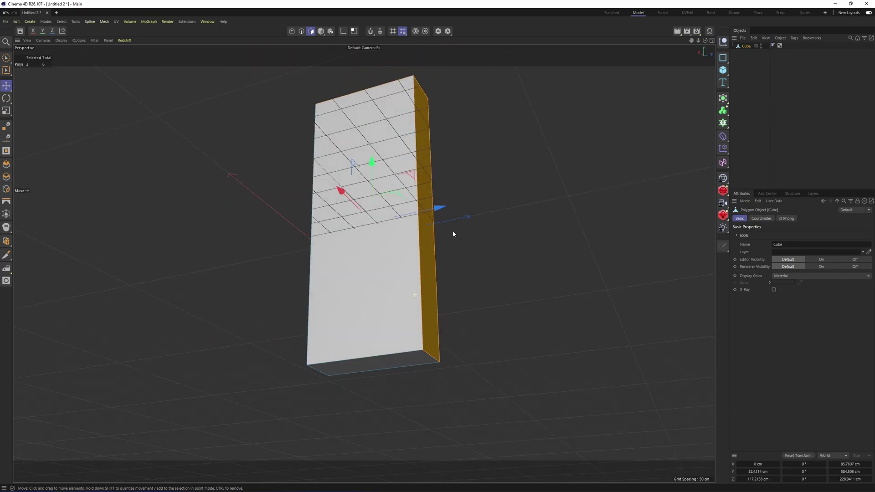
left_click(402, 368, "shift")
key("F5")
middle_click(338, 197)
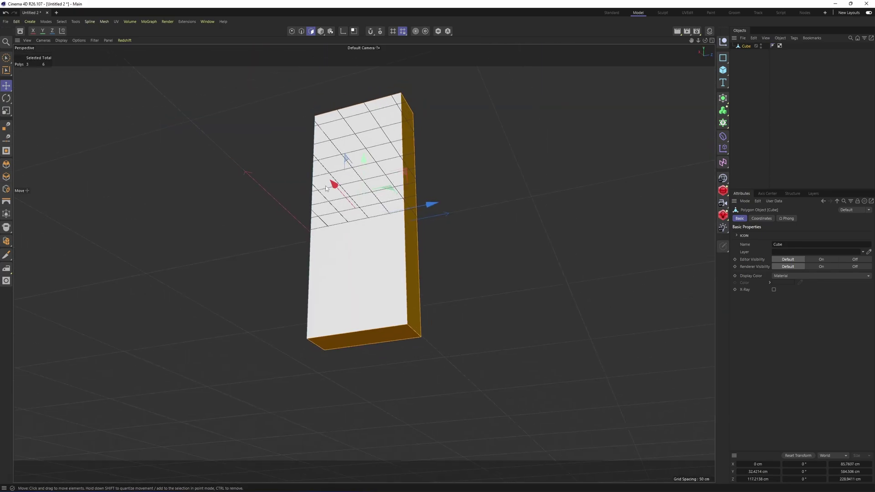
key("Delete")
scroll(338, 198, "down", 2)
left_click_drag(357, 174, 413, 298, "alt")
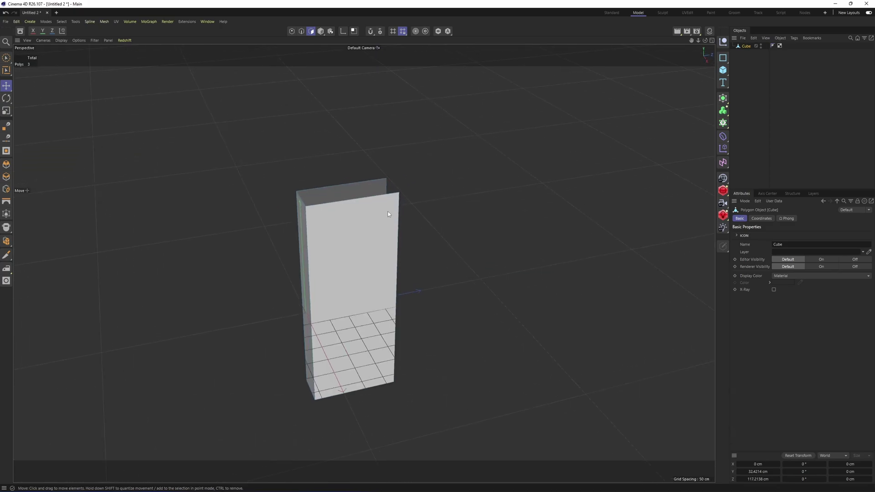
Select the two upper rear points and scale them apart along X to match the head's width in the Front viewport
key("Return")
scroll(394, 198, "up", 1)
middle_click(395, 197)
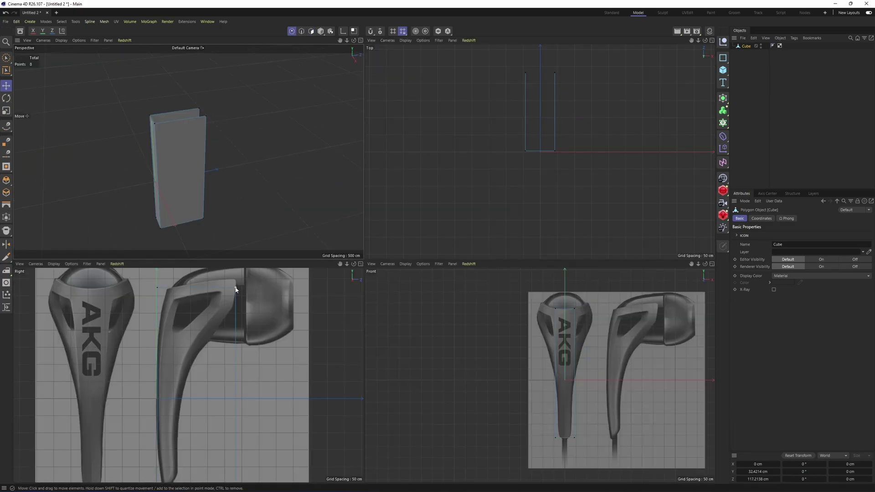
key("0")
left_click_drag(245, 294, 245, 295)
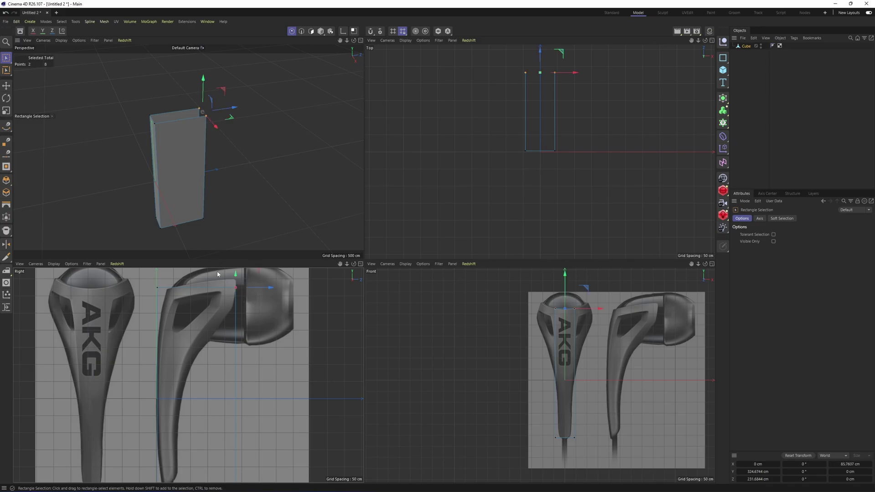
key("F4")
scroll(467, 284, "up", 5)
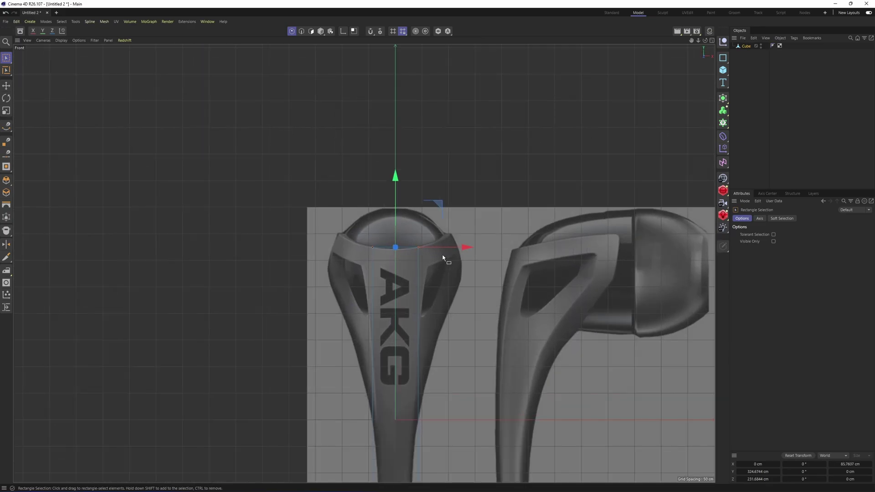
key("t")
left_click_drag(474, 254, 589, 258)
Raise the two upper rear points along Y to the top edge of the frame in the reference
scroll(425, 189, "up", 2)
key("e")
left_click_drag(384, 208, 384, 187)
Select the four bottom points and scale them along X to about 56 cm wide to match the stem's lower end
middle_click_drag(440, 454, 430, 197, "alt")
middle_click_drag(401, 389, 410, 222, "alt")
key("space")
scroll(410, 288, "up", 3)
key("t")
mouse_move(409, 287)
left_mouse_down()
mouse_move(442, 298)
mouse_move(414, 294)
left_mouse_up()
middle_click_drag(414, 294, 401, 354)
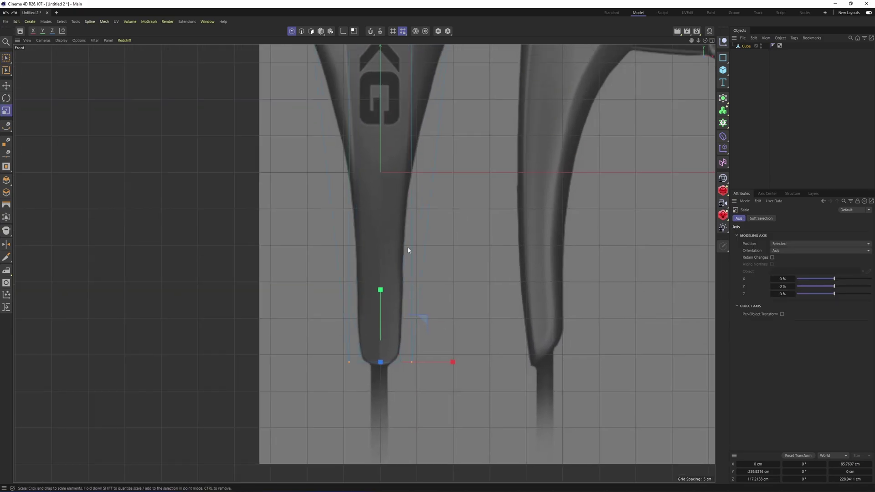
middle_click_drag(408, 250, 418, 295)
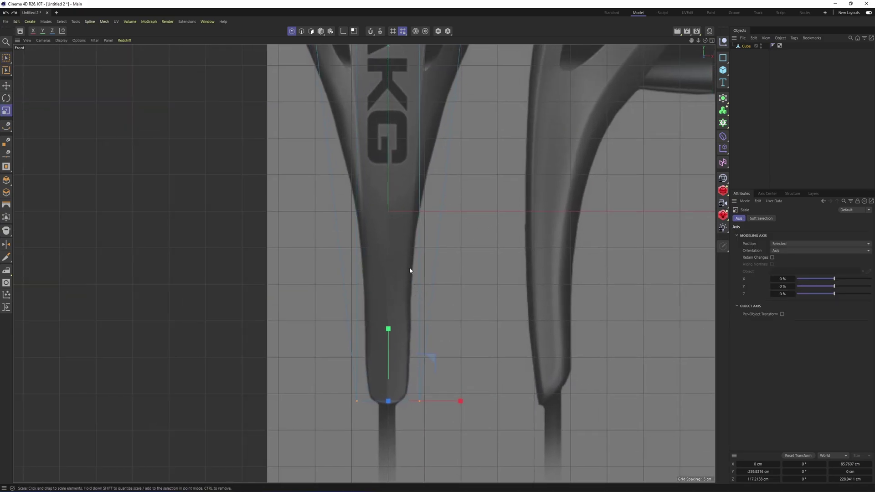
middle_click_drag(430, 263, 419, 293)
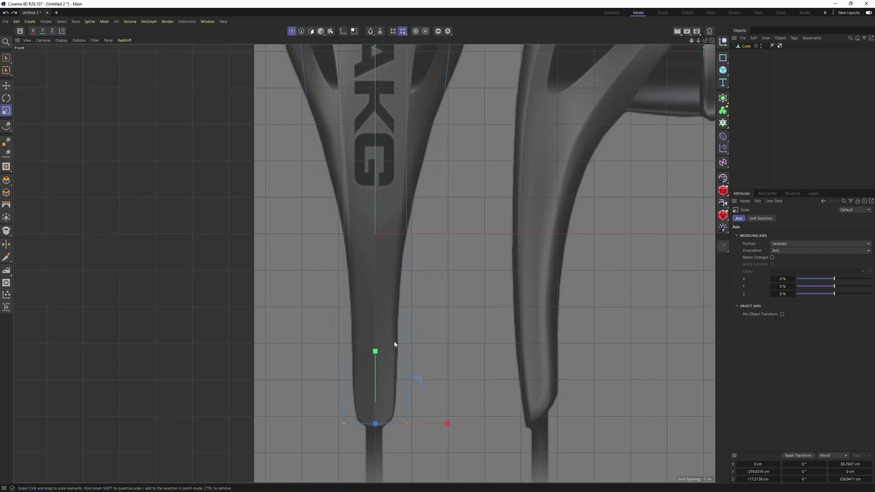
key("0")
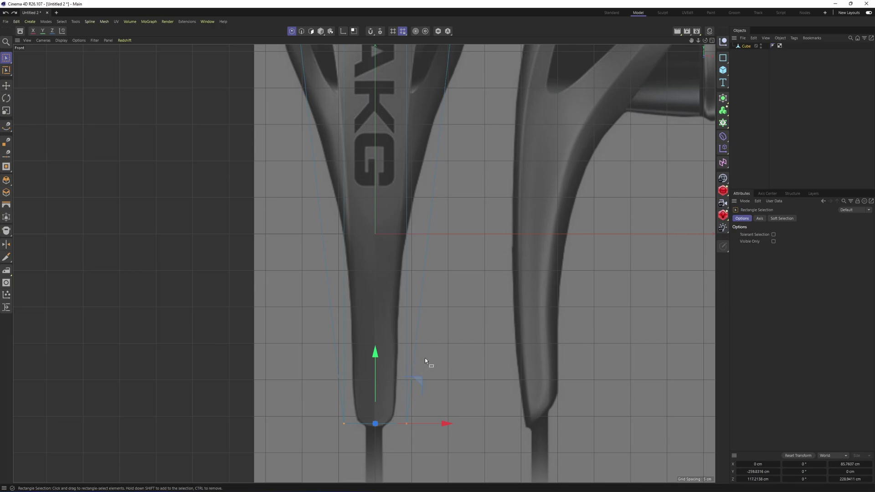
key("t")
left_click_drag(450, 424, 425, 425)
Move the lower rear points in the Right viewport to the rear edge of the stem tip, about Y -230 cm and Z 63 cm
middle_click(388, 256)
middle_click(218, 187)
left_click_drag(275, 214, 275, 221, "alt")
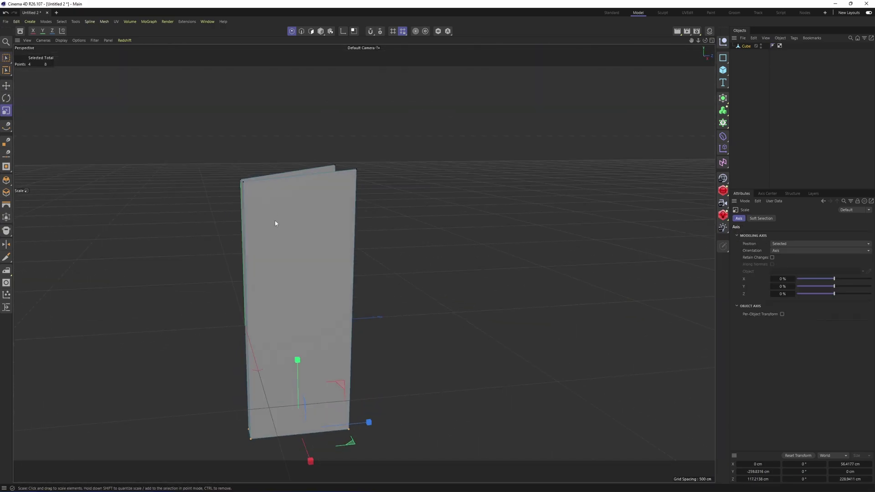
middle_click(275, 222)
middle_click(328, 269)
middle_click_drag(299, 256, 272, 207, "alt")
scroll(273, 208, "down", 5)
key("0")
left_click_drag(343, 320, 397, 372)
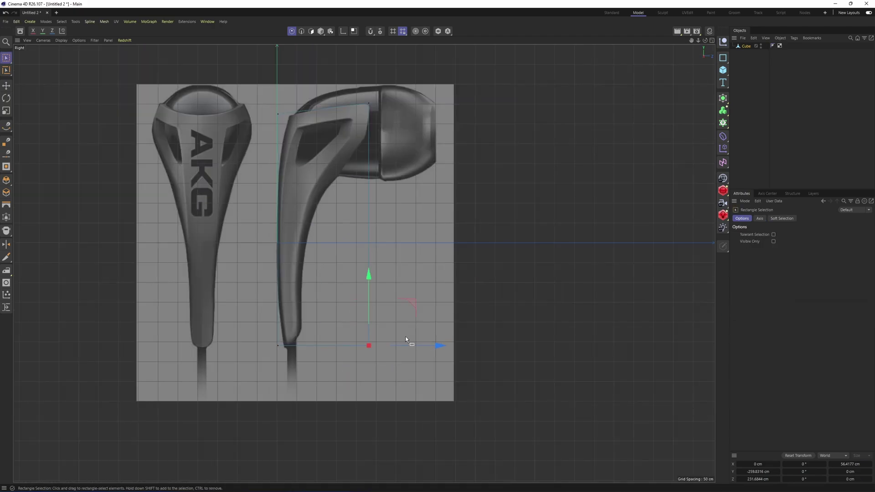
left_click_drag(416, 306, 350, 294)
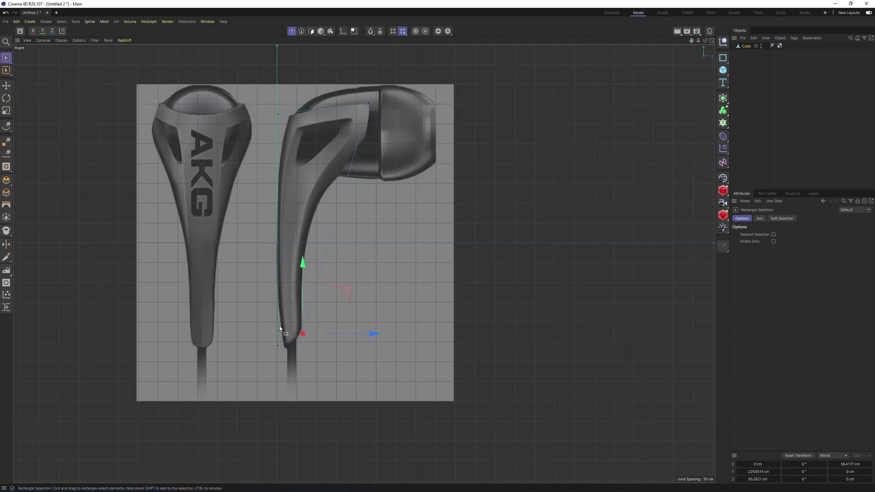
left_click_drag(271, 329, 289, 362)
scroll(288, 362, "up", 3)
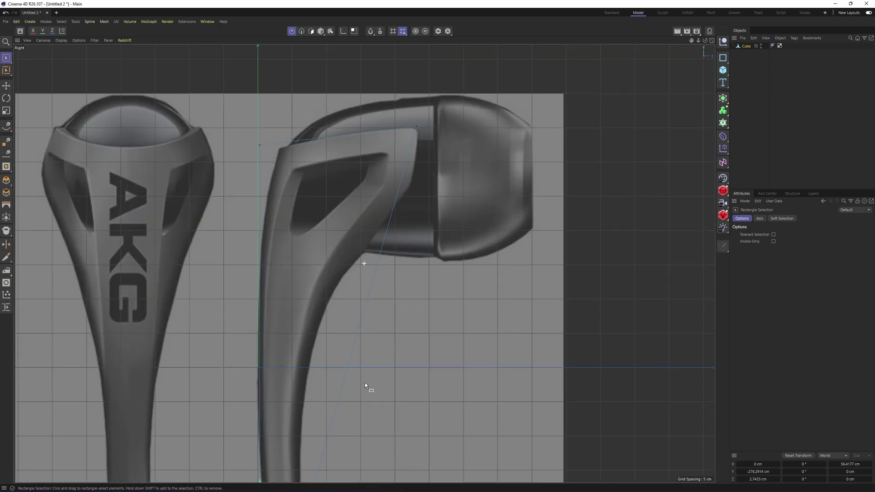
left_click_drag(410, 144, 460, 83)
Add six evenly spaced loop cuts across the length of the frame with Loop/Path Cut
middle_click(459, 85)
middle_click(288, 212)
middle_click(288, 213)
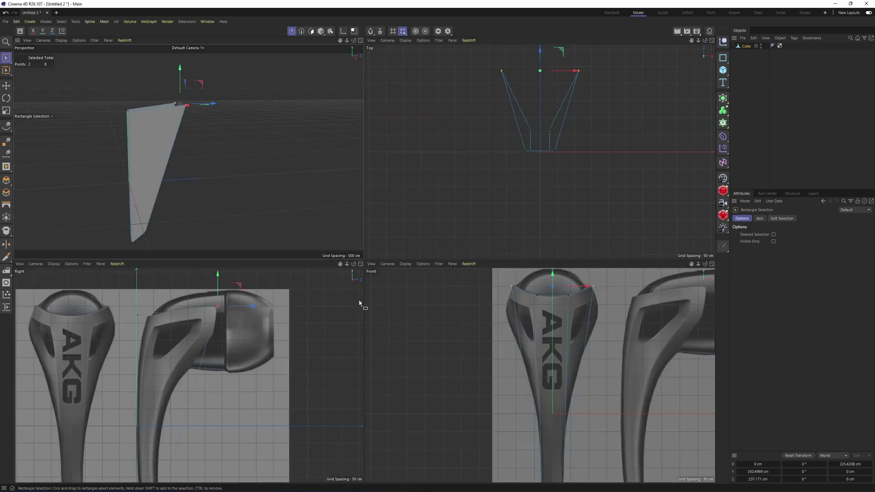
middle_click(197, 165)
left_click_drag(292, 167, 379, 212, "alt")
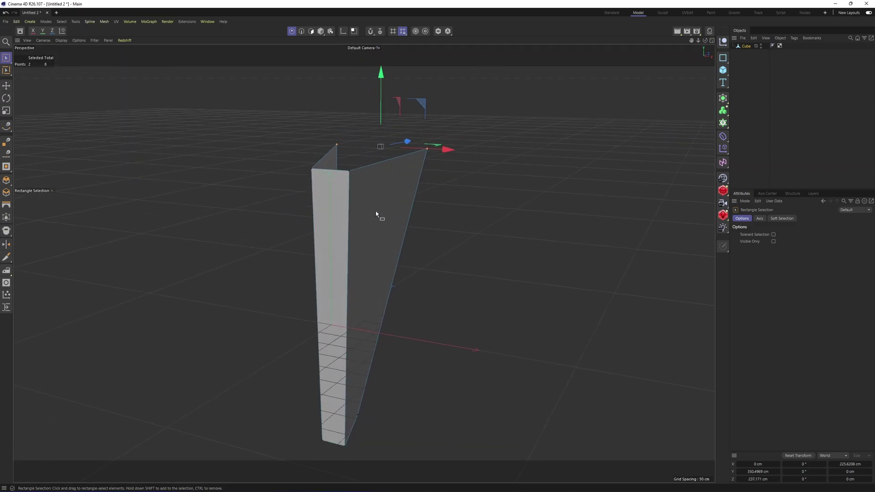
right_click(400, 231)
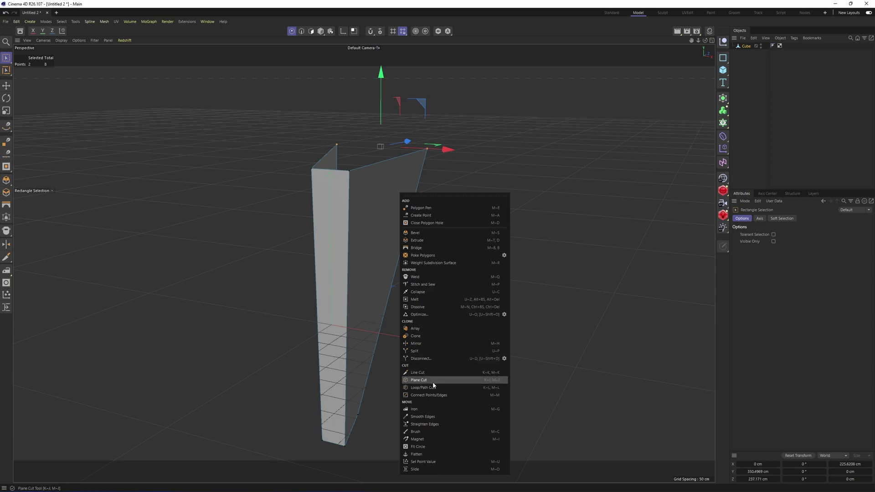
left_click(421, 388)
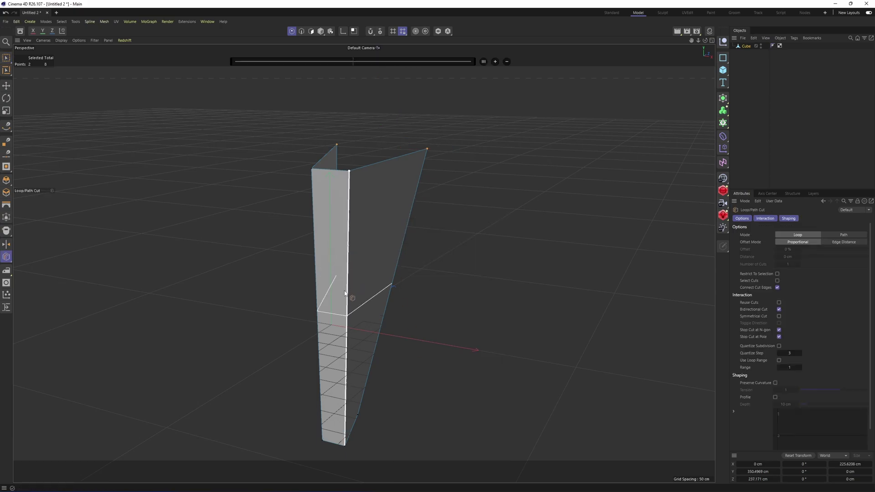
left_click(348, 314)
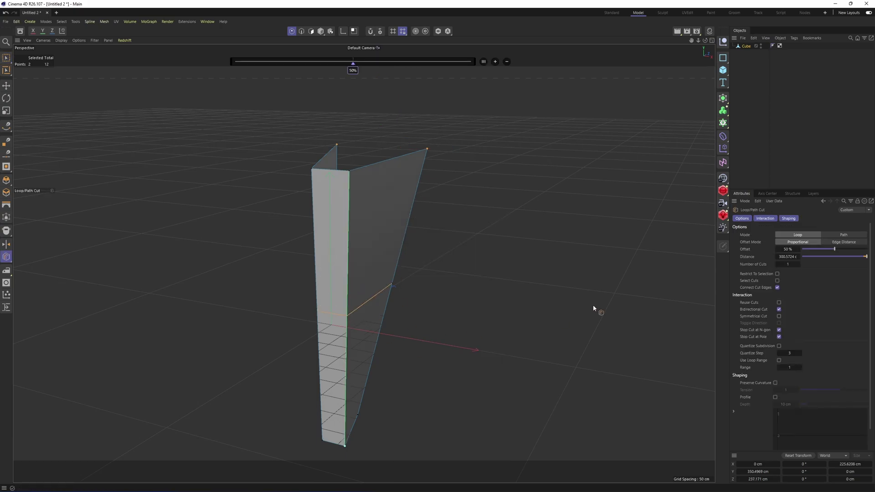
double_click(798, 265)
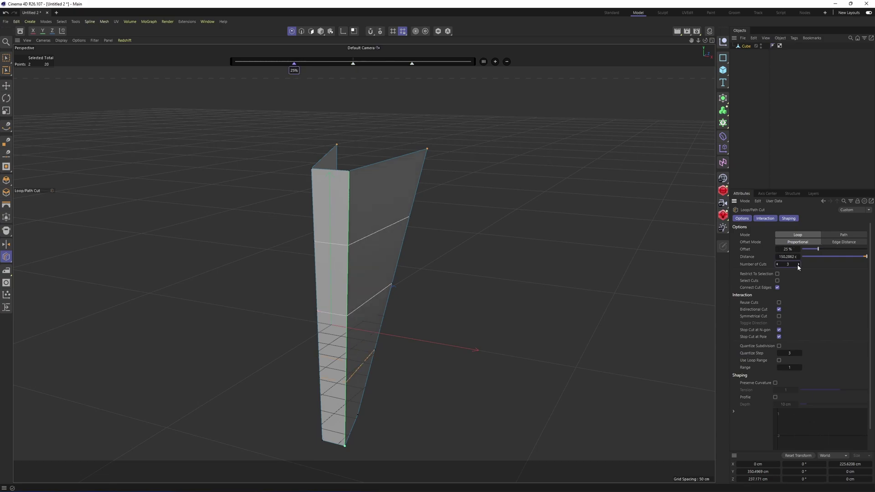
left_click(798, 264)
double_click(798, 264)
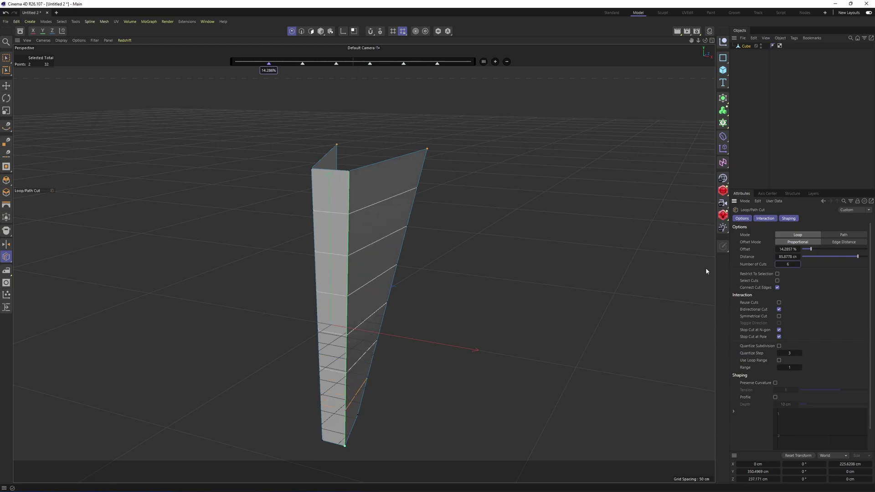
key("e")
key("Return")
Scale the rear points of the first loop below the top to about 267 cm along X and raise them to about Y 277 cm
double_click(366, 208)
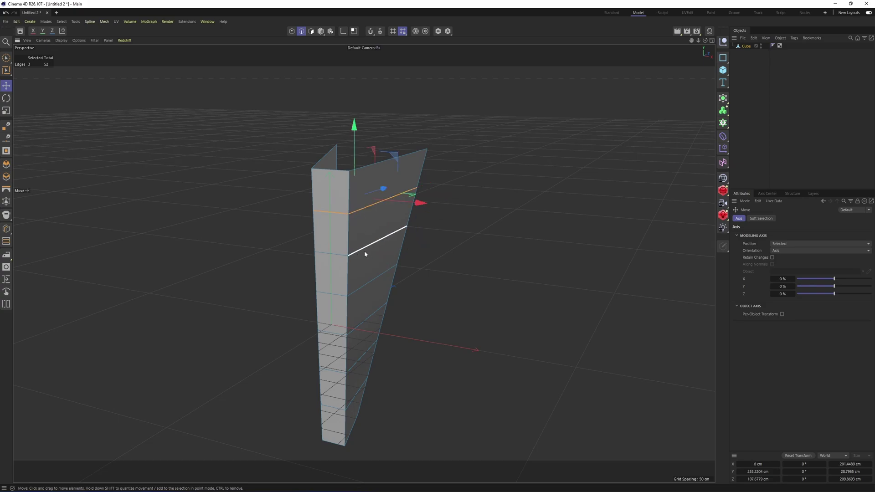
double_click(365, 251)
middle_click(374, 272)
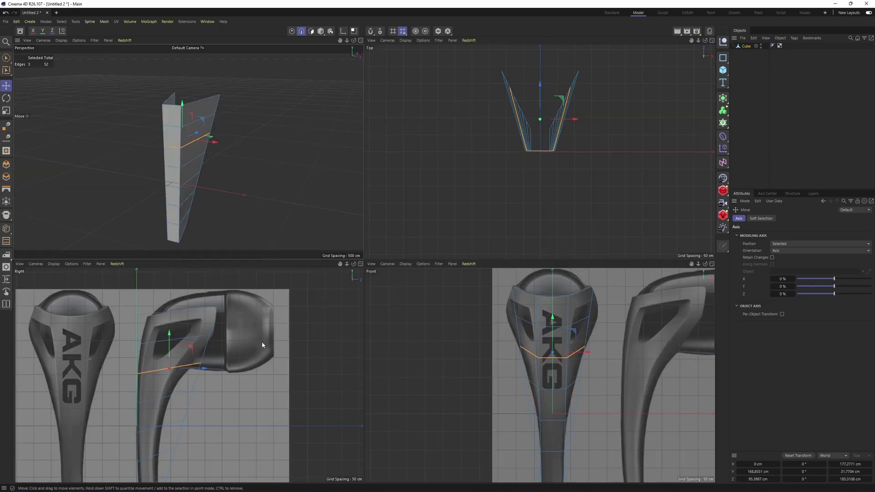
middle_click(524, 330)
middle_click_drag(376, 129, 381, 178, "alt")
scroll(381, 178, "up", 3)
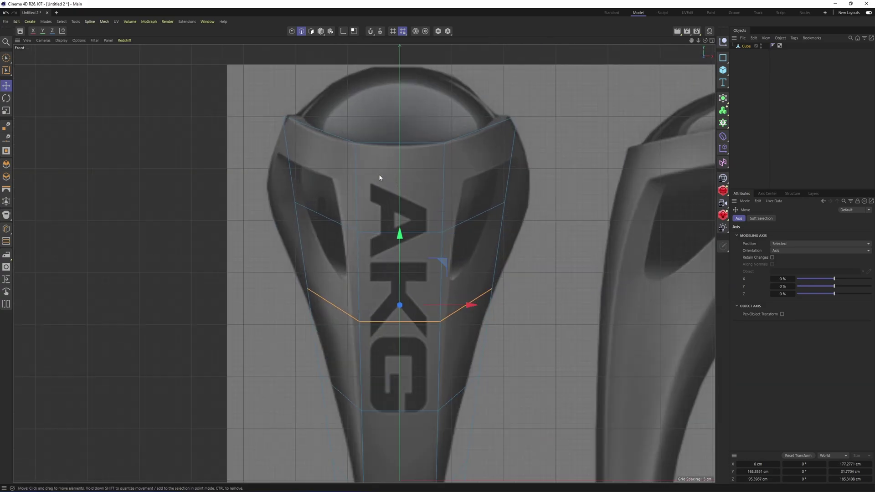
key("Return")
key("Return")
key("0")
left_click_drag(282, 195, 303, 214)
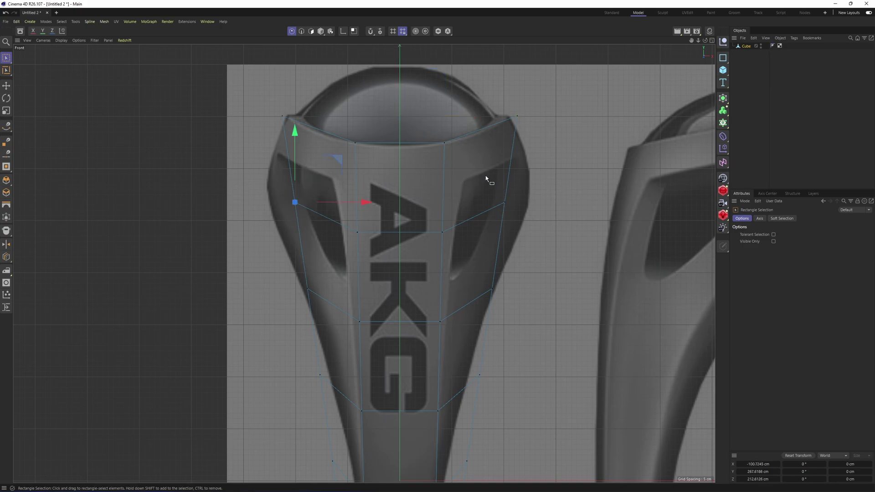
left_click_drag(487, 183, 532, 234, "shift")
key("t")
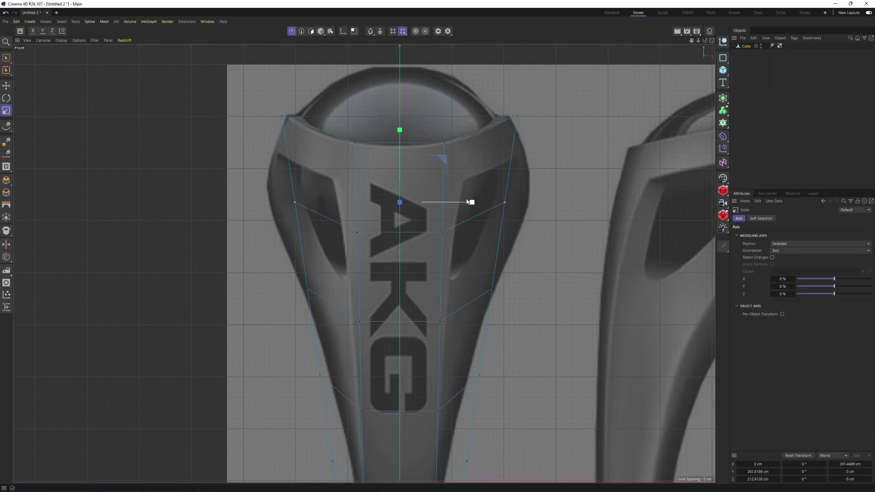
left_click_drag(472, 203, 495, 208)
key("e")
left_click_drag(400, 156, 401, 147)
key("space")
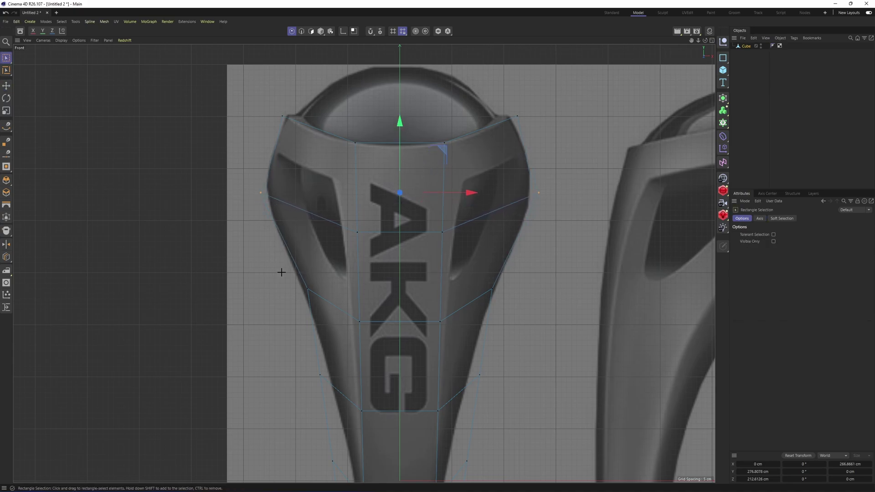
Scale the rear points of the second loop along X to about 194 cm wide to match the head's outline
left_click_drag(282, 272, 325, 307)
key("space")
left_click_drag(498, 300, 476, 292, "shift")
Narrow the rear points of the third and fourth loops along X to the reference outline in the Front viewport
middle_click_drag(475, 292, 472, 212, "alt")
key("space")
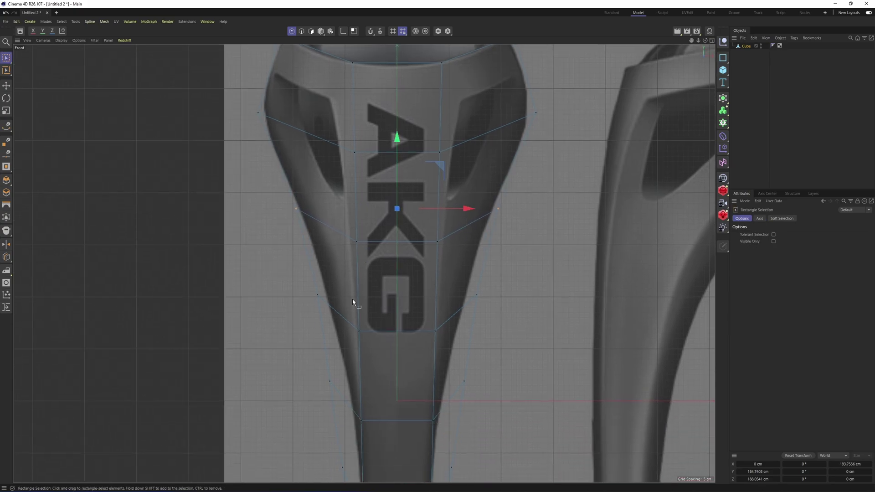
left_click_drag(301, 281, 325, 314)
key("space")
mouse_move(464, 301)
left_mouse_down("shift")
mouse_move(484, 285)
mouse_move(458, 296)
left_mouse_up("shift")
middle_click_drag(457, 296, 441, 197, "alt")
key("space")
left_click_drag(329, 296, 303, 270)
key("space")
mouse_move(438, 295)
left_mouse_down("shift")
mouse_move(459, 272)
mouse_move(433, 289)
left_mouse_up("shift")
Narrow the rear points of the fifth and sixth loops along X to the stem outline, the sixth to about 63 cm
key("space")
left_click_drag(334, 380, 315, 356)
left_click_drag(427, 380, 450, 359, "shift")
key("space")
left_click_drag(451, 368, 428, 368)
middle_click_drag(428, 368, 442, 233, "alt")
key("space")
left_click_drag(340, 302, 363, 329)
key("space")
left_click_drag(428, 343, 452, 322, "shift")
Move the top front points along Z in the Right viewport to the frame's upper front corner
middle_click(264, 270)
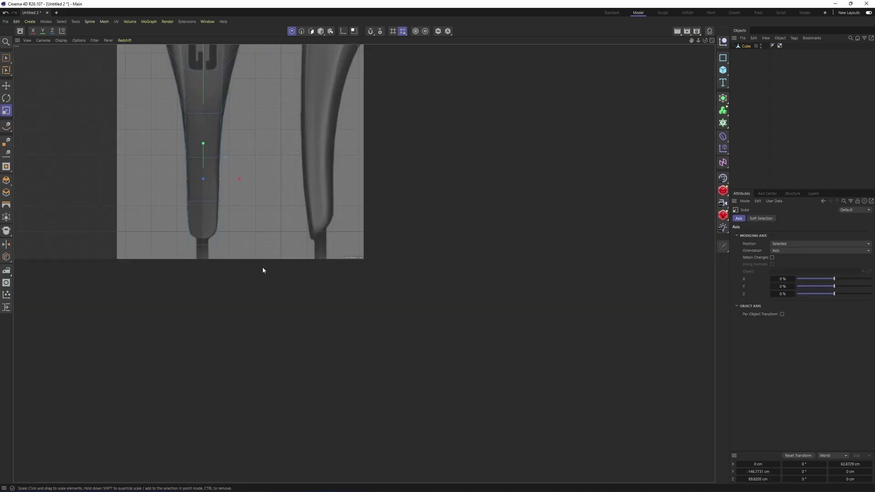
middle_click(270, 258)
middle_click(286, 242)
middle_click(291, 273)
middle_click_drag(294, 251, 294, 311, "alt")
key("space")
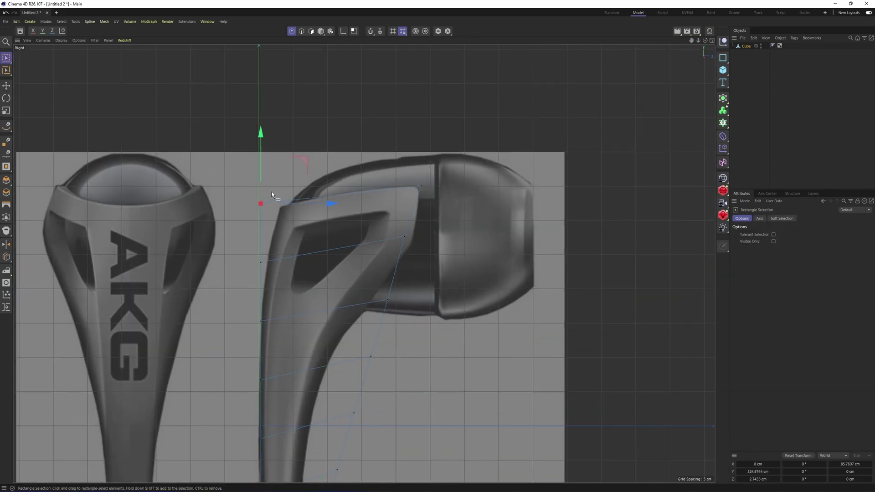
scroll(271, 192, "up", 3)
left_click_drag(300, 169, 325, 170)
Move the first loop's front points along Z to about 8 cm to follow the frame's front edge
left_click_drag(231, 264, 284, 317)
middle_click_drag(338, 238, 351, 192, "alt")
left_click_drag(313, 207, 319, 207)
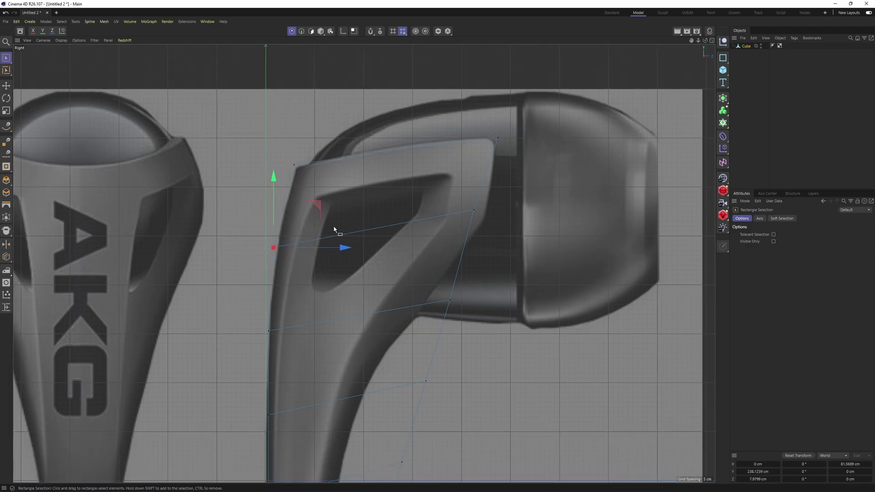
left_click_drag(334, 248, 333, 249)
Shift the front points of the second and third loops along Z onto the reference's front edge
middle_click_drag(320, 287, 332, 228, "alt")
left_click_drag(243, 256, 299, 294)
left_click_drag(346, 273, 344, 273)
left_click_drag(251, 328, 306, 379)
left_click_drag(332, 357, 328, 358)
Align the front points of the lower loops with the stem's front edge and move the bottom front points to the stem tip
middle_click_drag(325, 365, 339, 257, "alt")
left_click_drag(264, 306, 339, 335)
middle_click_drag(297, 397, 300, 264, "alt")
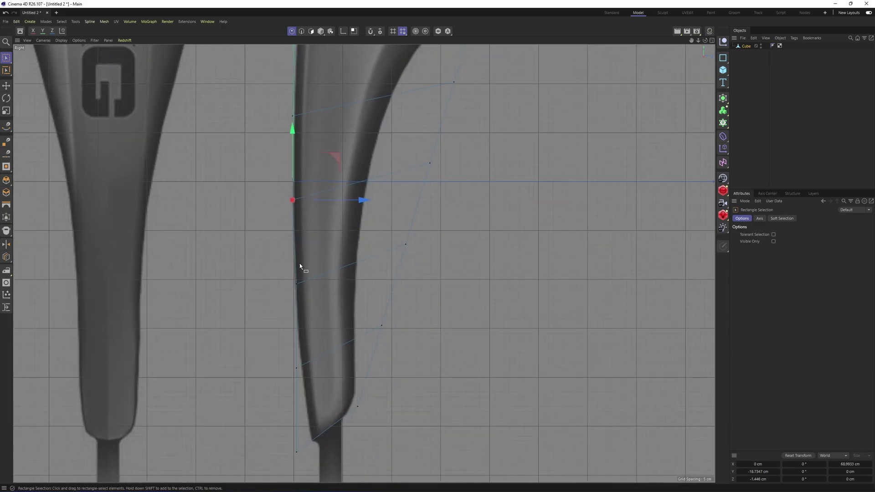
left_click_drag(275, 268, 343, 286)
left_click_drag(273, 349, 331, 381)
left_click_drag(343, 369, 346, 368)
left_click_drag(273, 428, 330, 462)
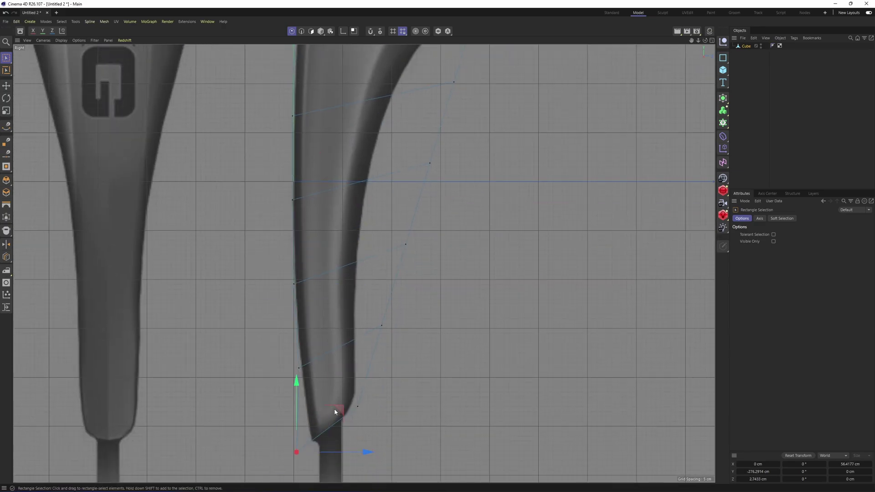
left_click_drag(337, 411, 351, 405)
Move the rear points of the sixth, fifth and fourth loops onto the stem's rear edge in the Right viewport
left_click_drag(363, 303, 414, 336)
left_click_drag(425, 285, 399, 209)
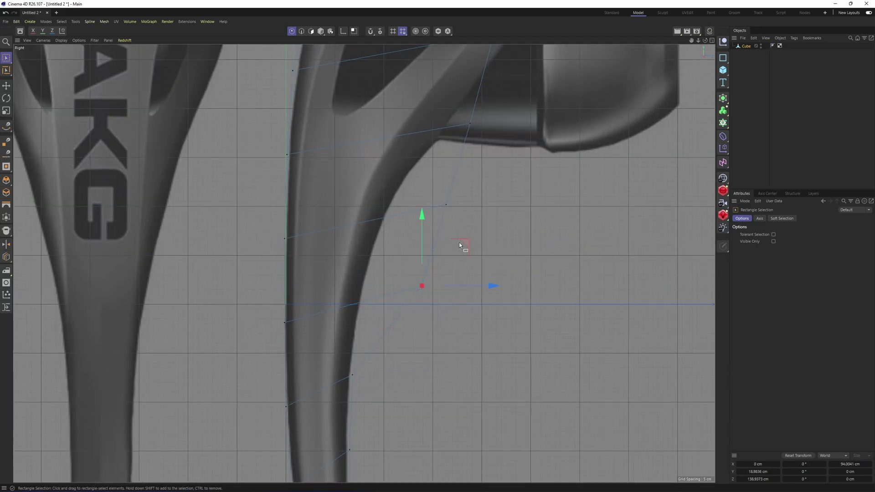
left_click_drag(459, 242, 409, 257)
Move the rear points of the upper three loops onto the curved rear edge beneath the earbud
left_click_drag(424, 183, 469, 224)
middle_click_drag(478, 214, 468, 297, "alt")
left_click_drag(480, 249, 428, 249)
left_click_drag(446, 181, 489, 229)
left_click_drag(505, 166, 501, 155)
middle_click_drag(516, 138, 499, 198, "alt")
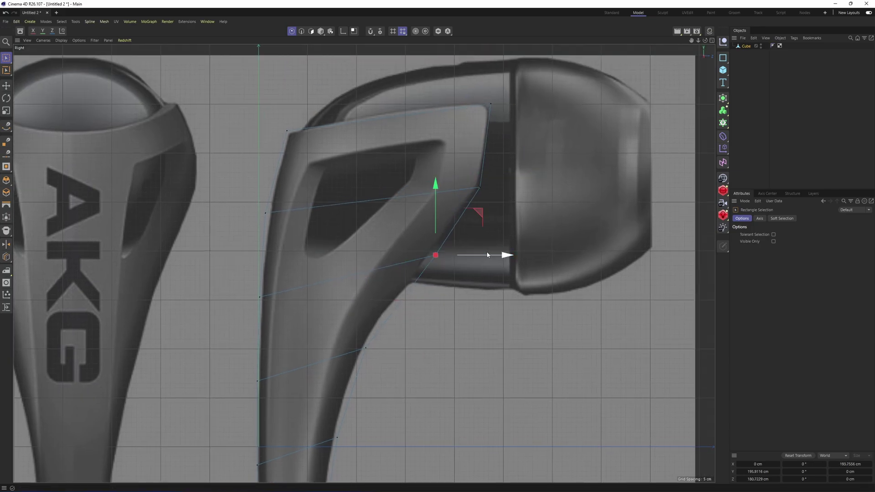
left_click_drag(488, 255, 474, 270)
Fine-tune the third loop's rear points to about Y 101 cm and Z 108 cm and refine the nearby points against the outline
scroll(440, 272, "up", 2)
middle_click_drag(349, 350, 385, 296, "alt")
left_click_drag(422, 348, 420, 349)
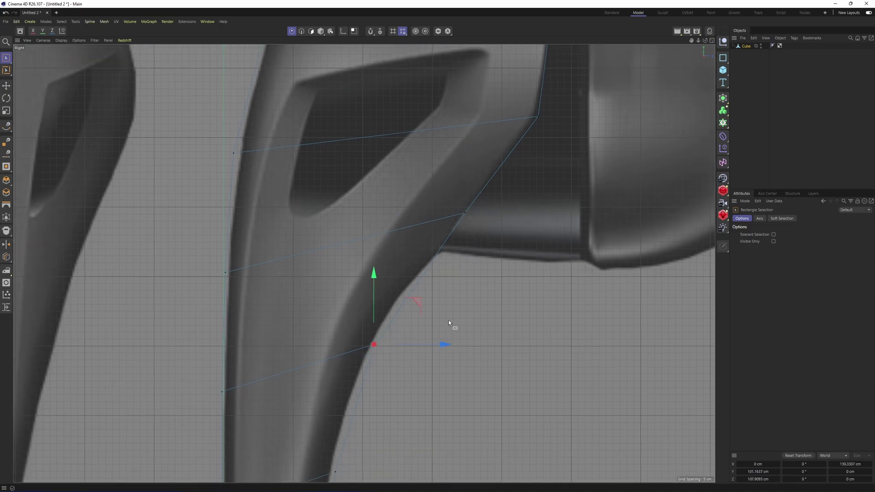
scroll(449, 320, "down", 2)
middle_click_drag(448, 320, 397, 358, "alt")
left_click_drag(395, 267, 421, 287)
left_click_drag(433, 278, 434, 279)
middle_click_drag(388, 292, 424, 264, "alt")
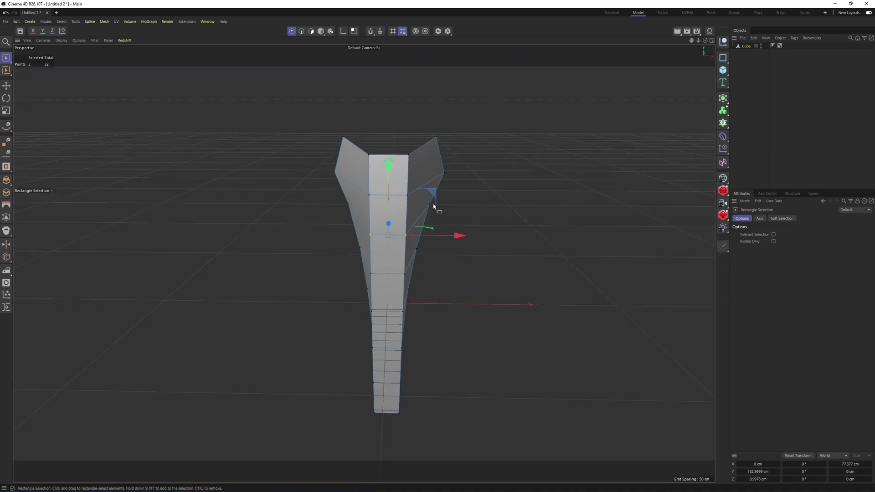
Add a lengthwise loop cut at 50% down the middle of the frame's front face
left_click_drag(434, 202, 390, 239, "alt")
key("k")
key("l")
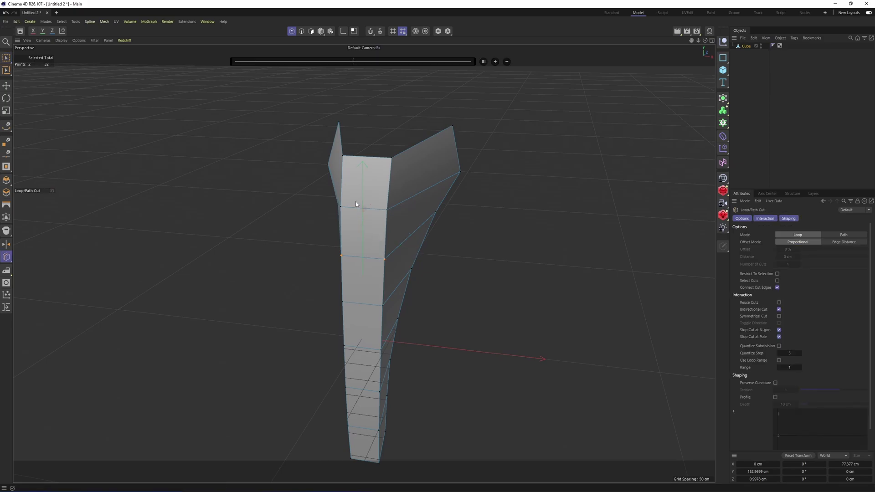
left_click(365, 213)
left_click_drag(364, 213, 387, 256, "alt")
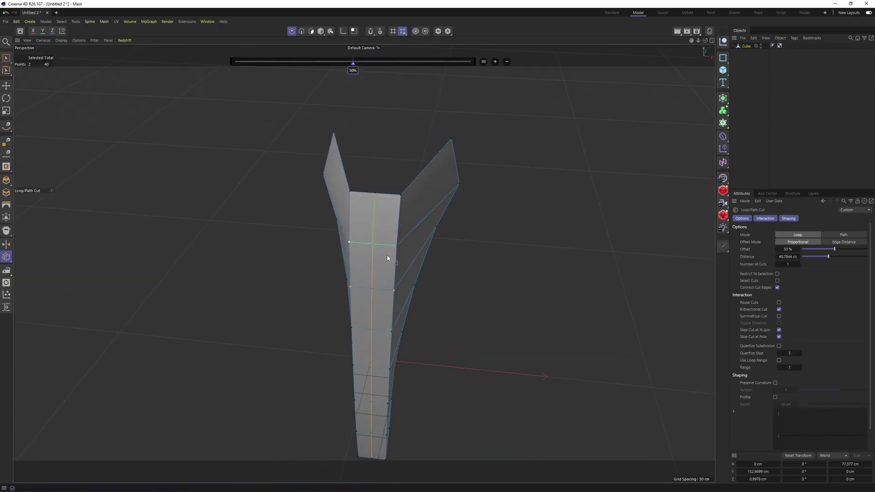
key("Return")
Fill-select the polygons on the negative X side of the centre edge loop and delete that half
key("e")
double_click(373, 269)
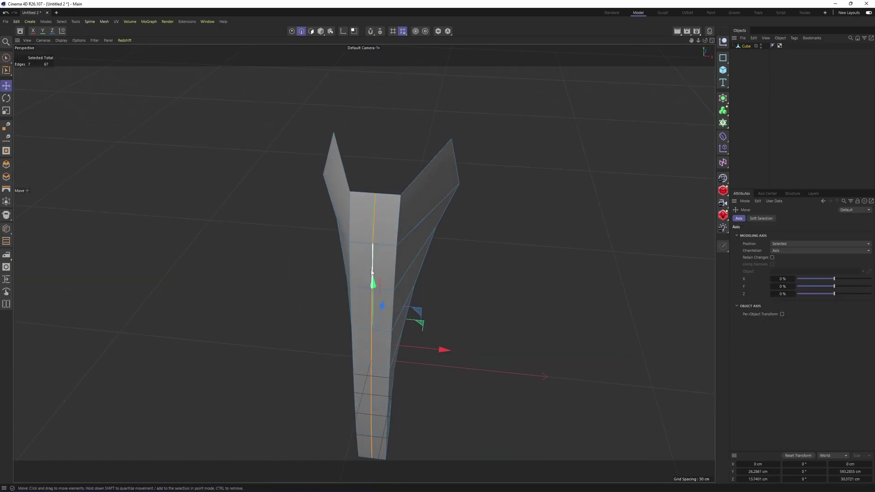
key("u")
key("f")
left_click(365, 270)
key("Delete")
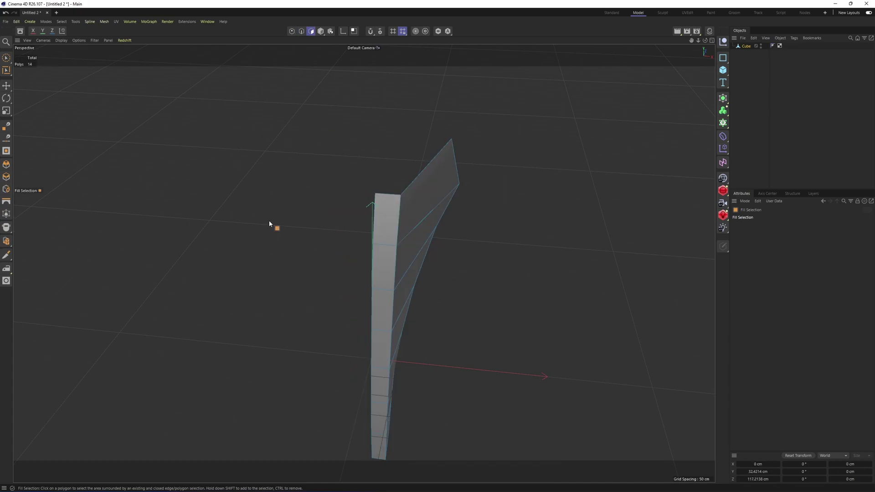
Mirror the remaining half across the ZY plane by placing the Cube under a Symmetry object
left_click(723, 98)
left_click(756, 178)
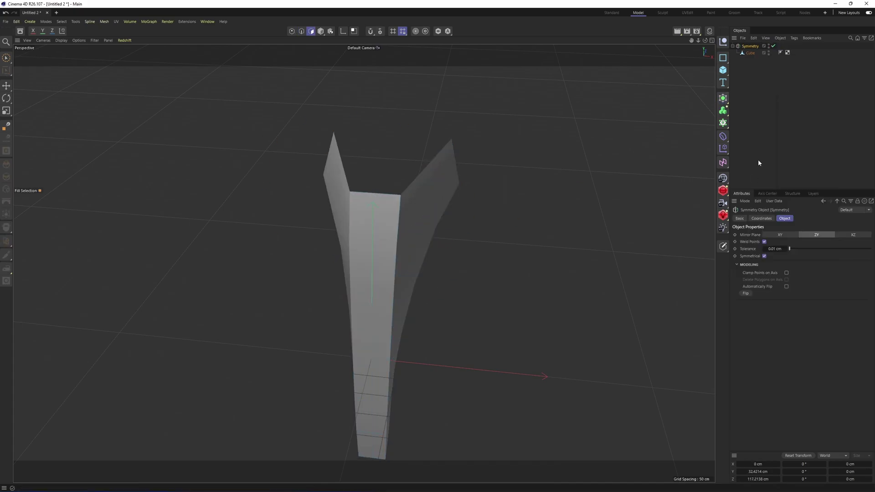
left_click_drag(445, 195, 440, 142, "alt")
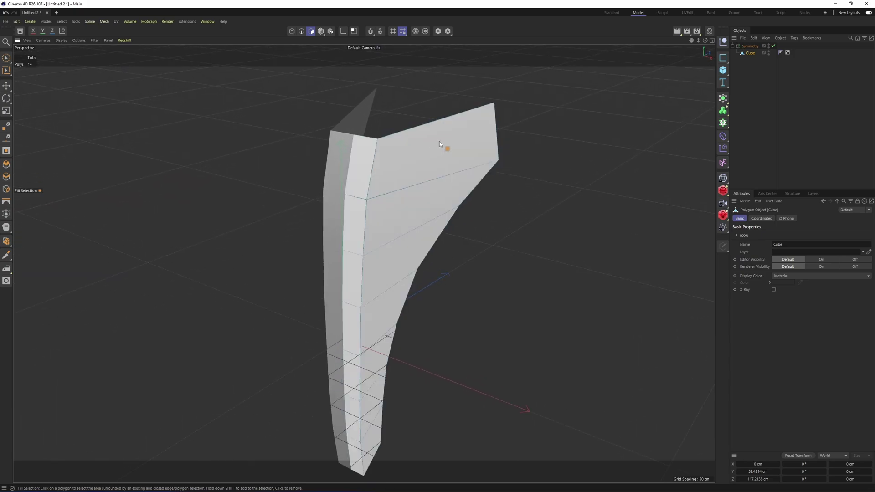
Place the Symmetry object under a Subdivision Surface and inspect the smoothed frame from several sides
left_click(749, 46)
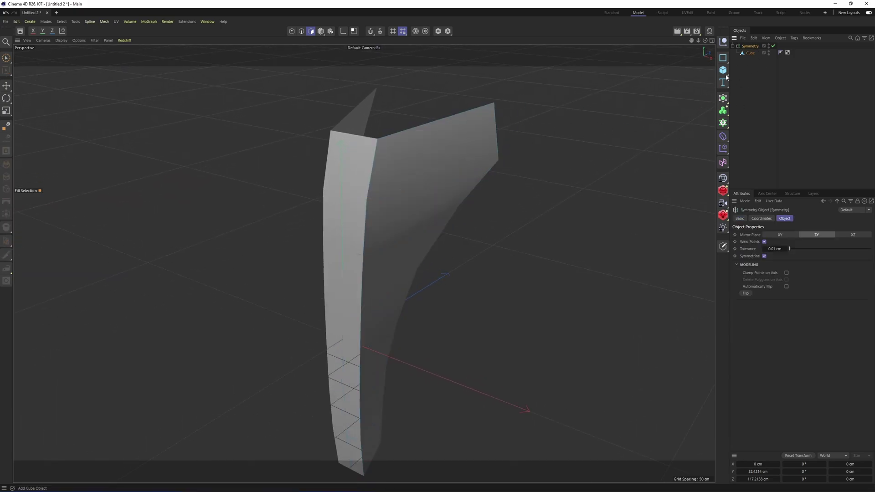
left_click(723, 98, "alt")
left_click(696, 110)
left_click_drag(557, 159, 363, 161, "alt")
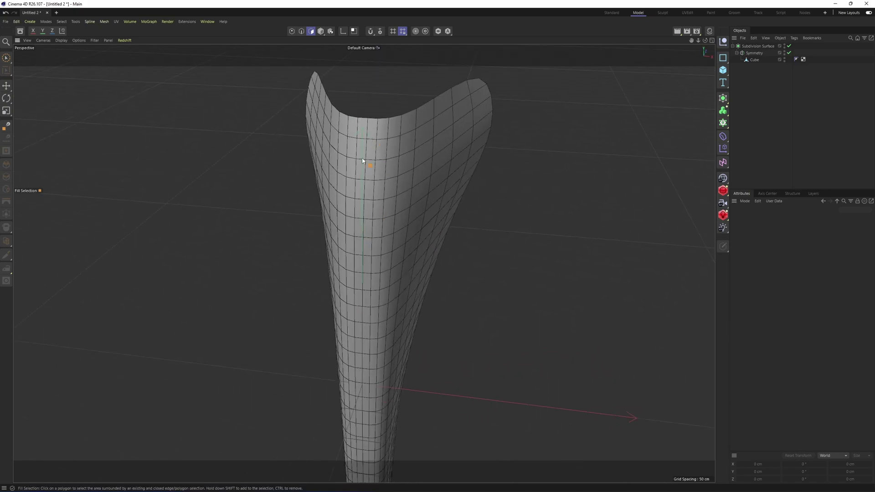
left_click_drag(371, 229, 277, 187, "alt")
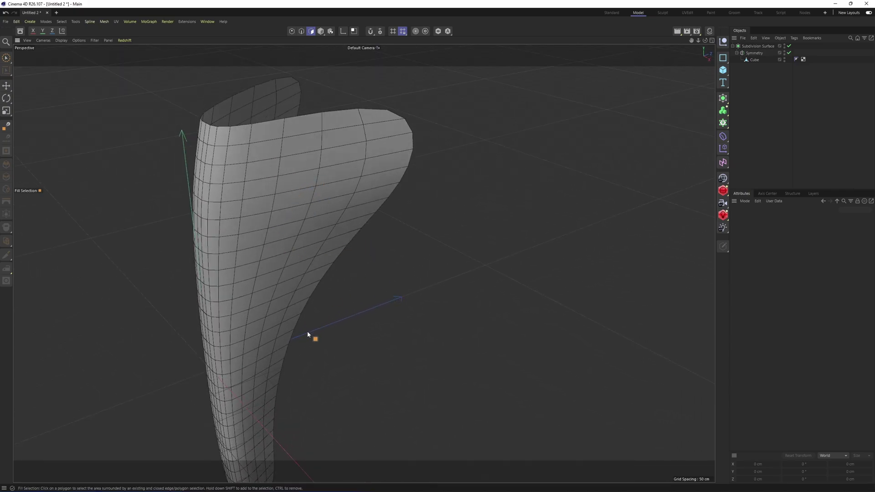
Add two evenly spaced lengthwise loop cuts along the frame's side wall and inspect the smoothed surface
middle_click_drag(427, 214, 467, 213, "alt")
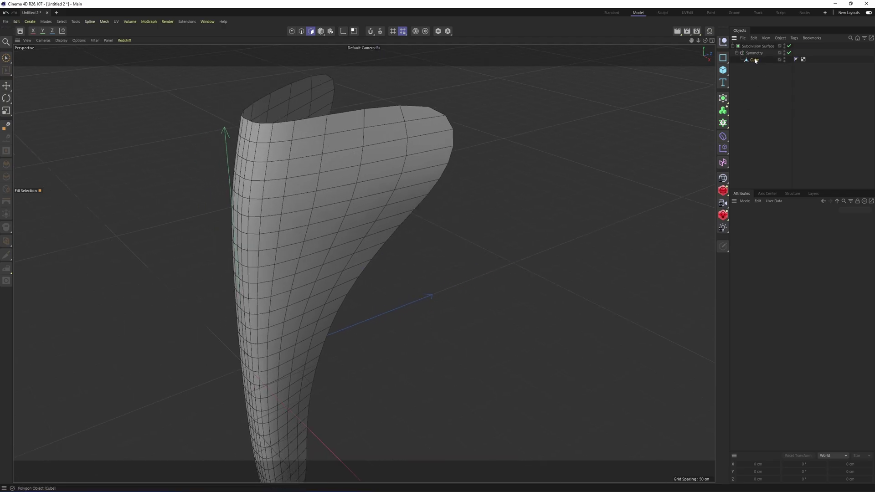
left_click(755, 60)
key("q")
right_click(335, 200)
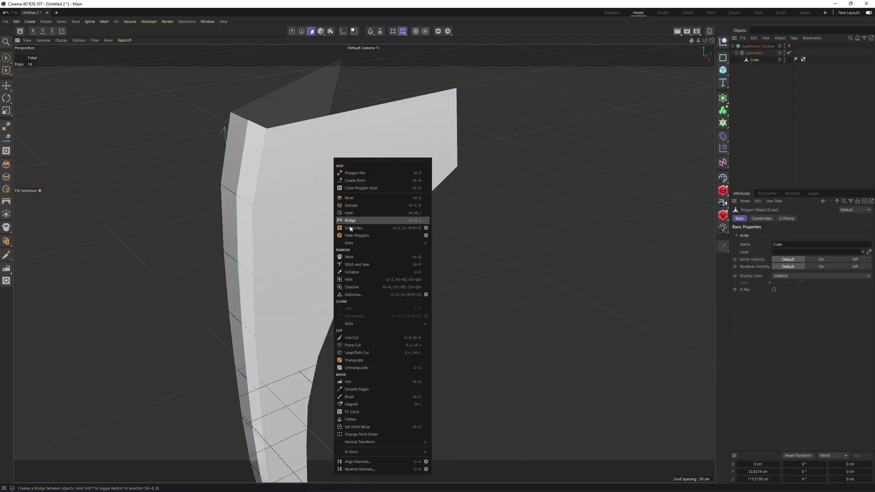
left_click(371, 354)
left_click_drag(386, 283, 350, 190, "alt")
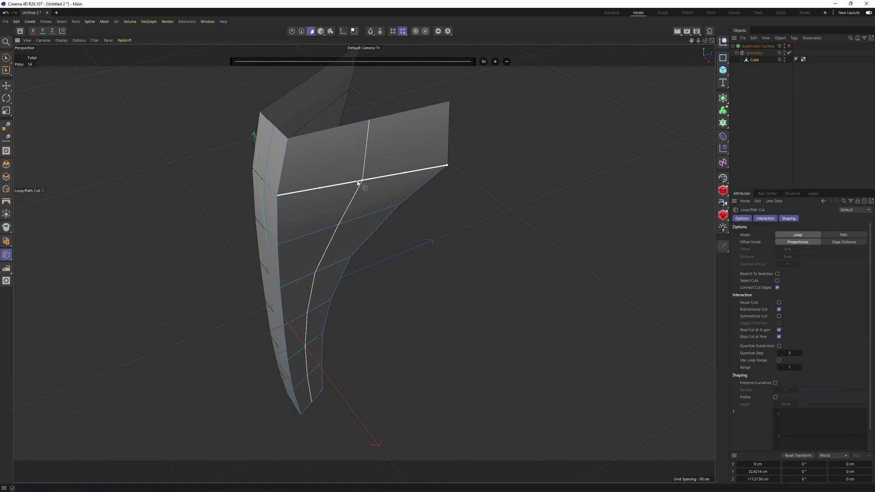
left_click(358, 182)
scroll(787, 266, "up", 1)
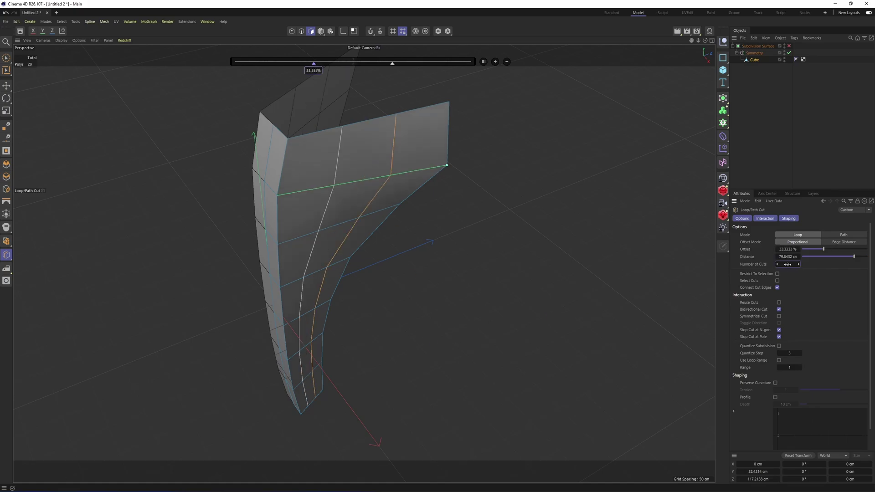
left_click_drag(465, 255, 456, 179, "alt")
key("q")
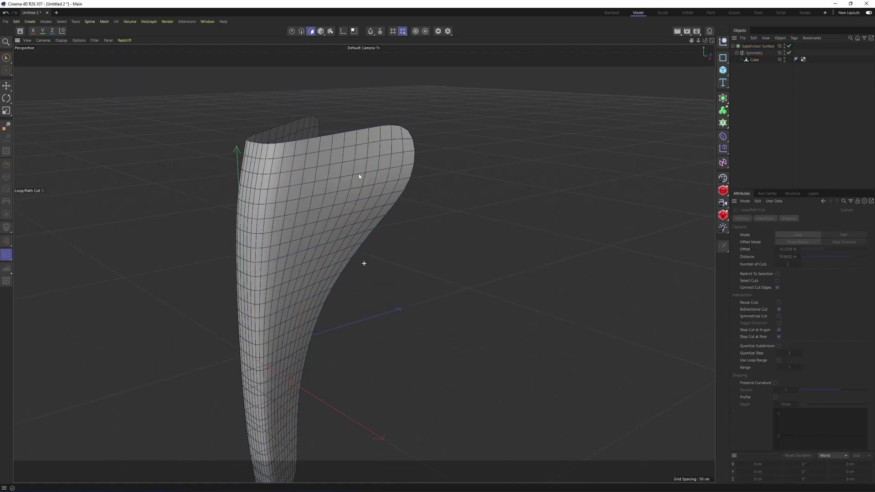
left_click_drag(362, 176, 425, 149, "alt")
left_click_drag(363, 186, 570, 123, "alt")
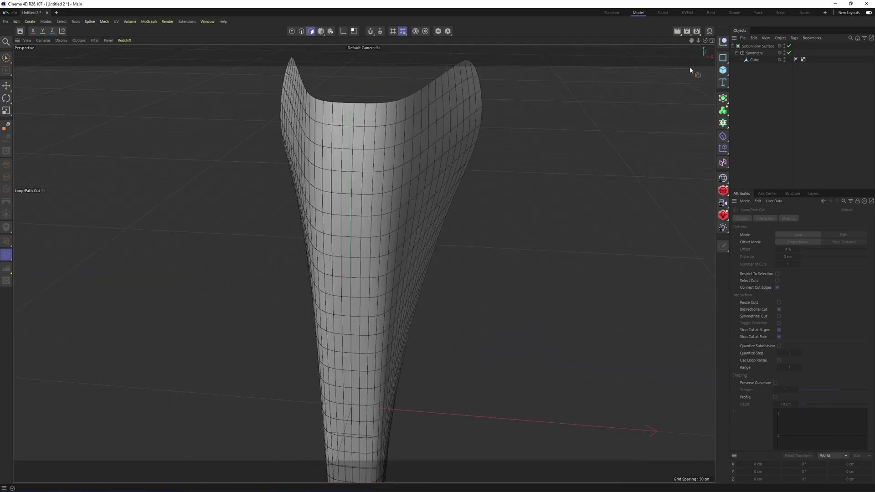
Show the Cube's points over the side reference image and turn off Isoline Editing
left_click(755, 59)
key("q")
middle_click(443, 330)
middle_click(303, 375)
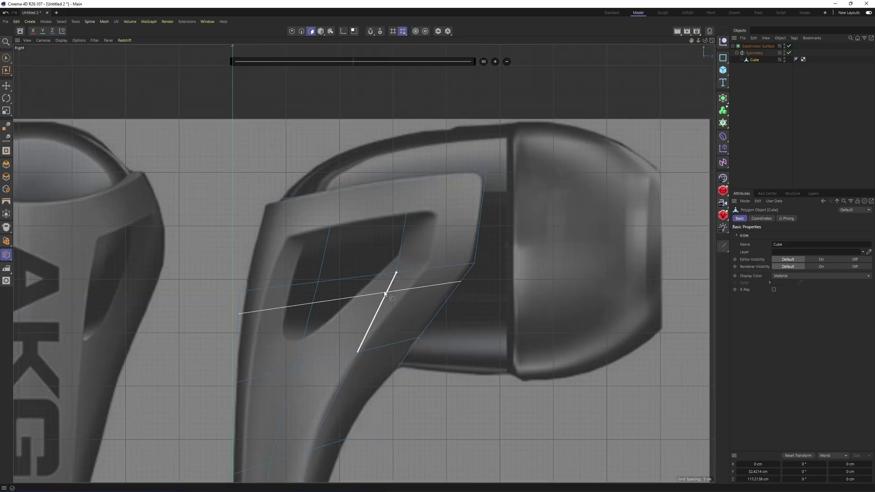
key("q")
key("0")
key("q")
key("Return")
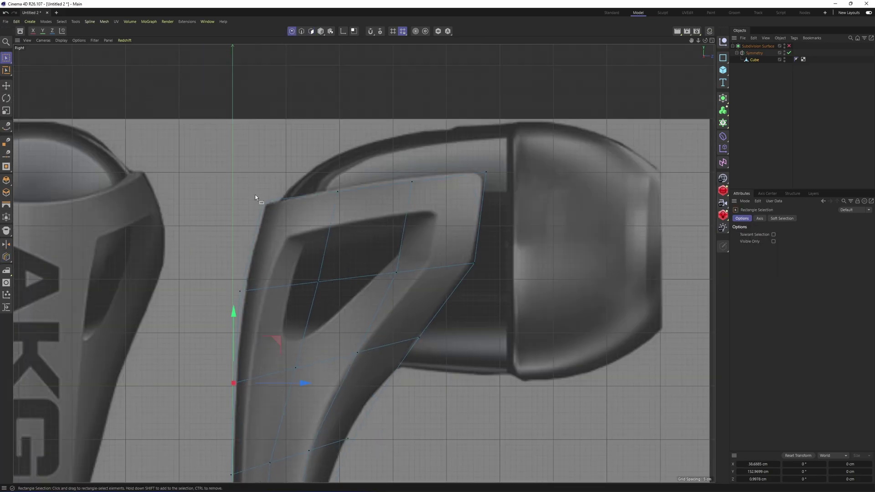
key("q")
key("q")
key("q")
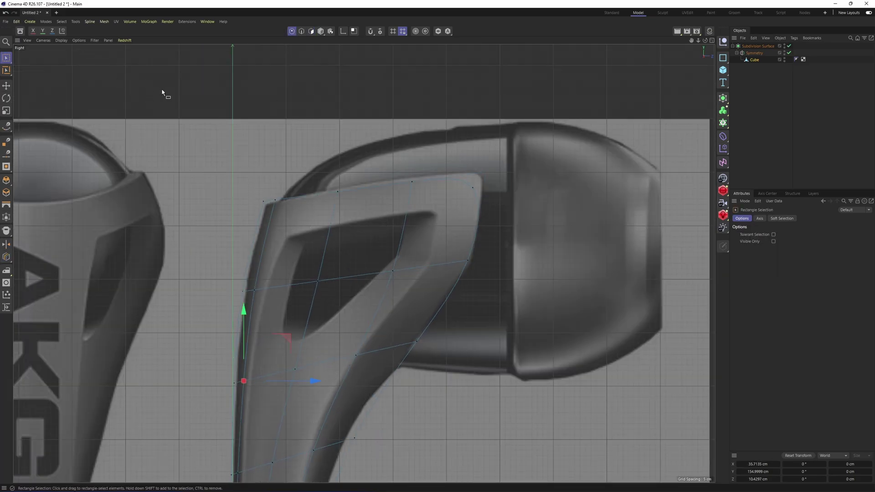
left_click(80, 40)
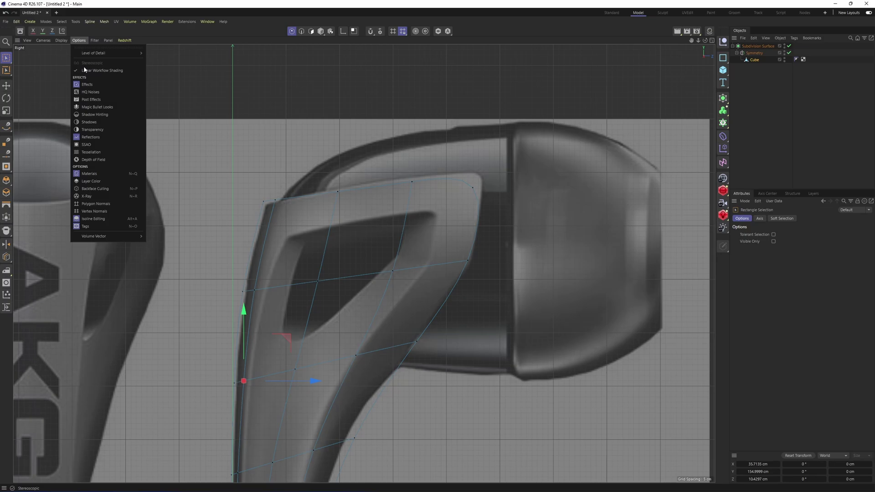
left_click(98, 219)
Shift the points along the frame's front edge slightly inward along Z to match the side reference outline
scroll(260, 271, "up", 5)
left_click_drag(318, 298, 330, 292)
left_click_drag(253, 113, 345, 146)
left_click_drag(353, 141, 357, 141)
middle_click_drag(214, 442, 231, 259, "alt")
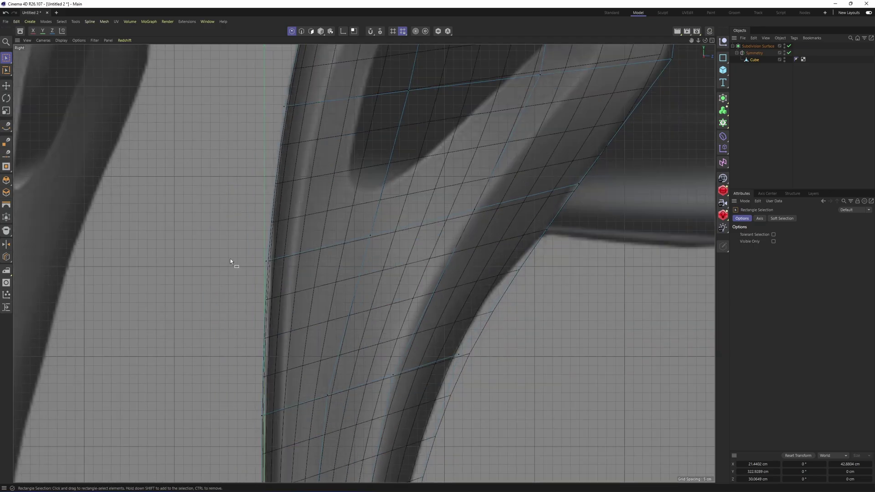
left_click_drag(232, 249, 297, 285)
left_click_drag(329, 269, 333, 272)
middle_click_drag(274, 437, 303, 114, "alt")
left_click_drag(258, 64, 321, 125)
middle_click_drag(297, 330, 254, 41, "alt")
left_click_drag(221, 220, 312, 296)
left_click_drag(337, 251, 341, 251)
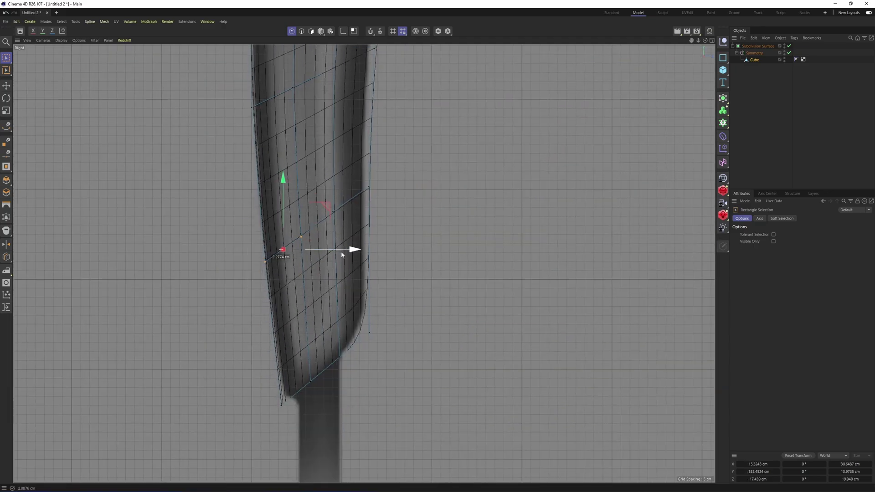
Shift the points along the frame's rear edge inward along Z, row by row, to follow the side reference's curve
middle_click_drag(345, 152, 361, 230, "alt")
left_click_drag(366, 239, 420, 290)
left_click_drag(447, 264, 441, 264)
middle_click_drag(372, 103, 378, 205, "alt")
left_click_drag(378, 205, 451, 231)
middle_click_drag(366, 73, 368, 225, "alt")
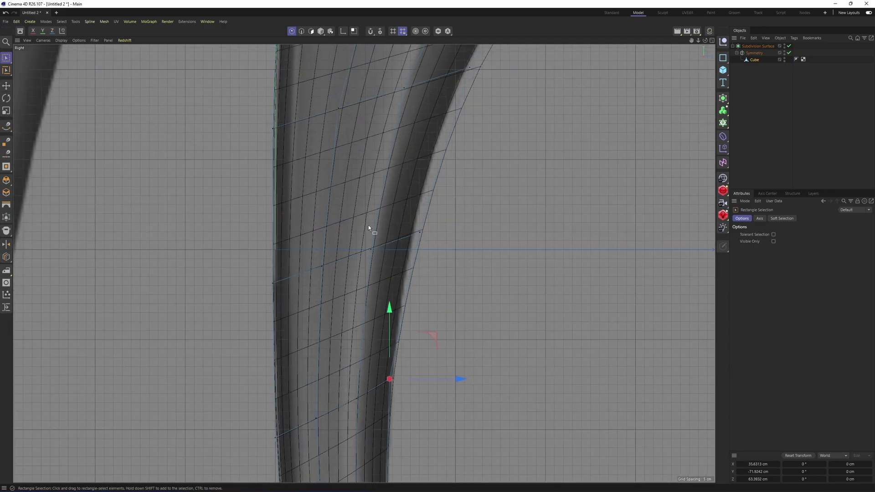
left_click_drag(364, 224, 439, 266)
left_click_drag(465, 240, 451, 241)
middle_click_drag(395, 53, 396, 212, "alt")
left_click_drag(393, 178, 516, 281)
left_click_drag(505, 239, 488, 238)
middle_click_drag(520, 157, 462, 290, "alt")
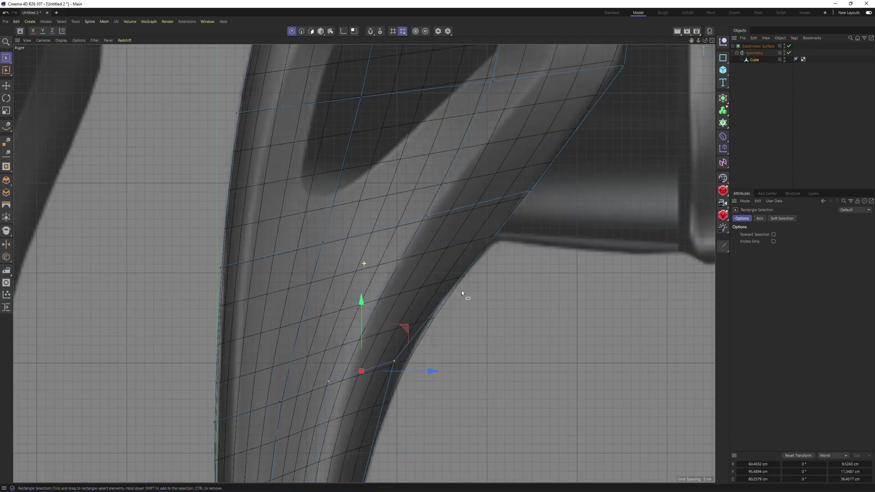
left_click_drag(404, 169, 554, 237)
middle_click_drag(559, 145, 490, 323, "alt")
Examine the smoothed frame in perspective and compare its outline with the side reference
middle_click_drag(393, 114, 387, 162, "alt")
middle_click(387, 163)
middle_click(328, 169)
key("ctrl+shift+a")
left_click_drag(382, 192, 397, 296, "alt")
middle_click(700, 72)
middle_click(294, 330)
middle_click_drag(294, 330, 446, 347, "alt")
mouse_move(446, 346)
right_mouse_down("alt")
mouse_move(299, 306)
mouse_move(291, 291)
right_mouse_up("alt")
mouse_move(310, 285)
middle_mouse_down("alt")
mouse_move(316, 215)
mouse_move(303, 165)
middle_mouse_up("alt")
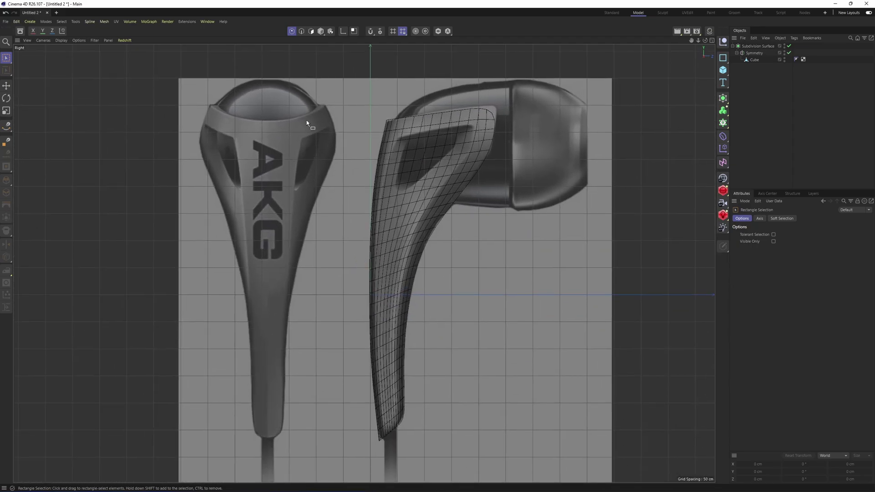
middle_click(279, 323)
middle_click(254, 201)
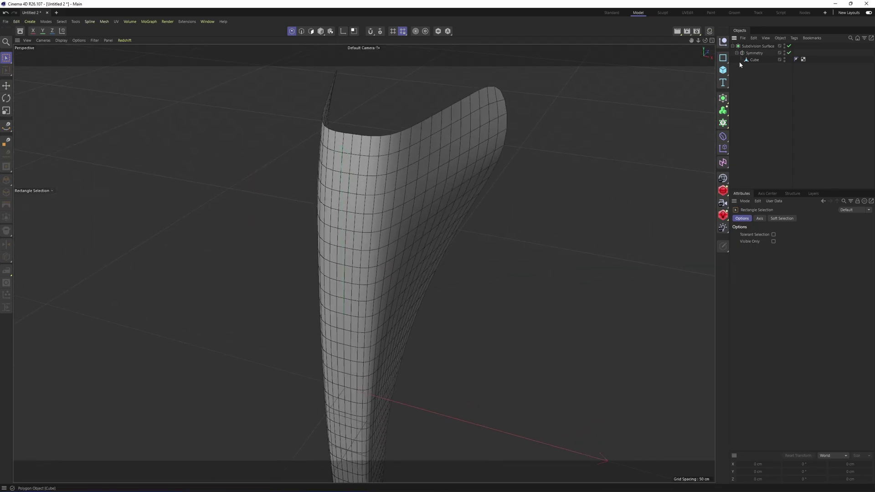
Add a lengthwise loop cut on the front face close to the corner edge and check how it sharpens the smoothed frame
left_click(753, 60)
key("k")
key("l")
key("q")
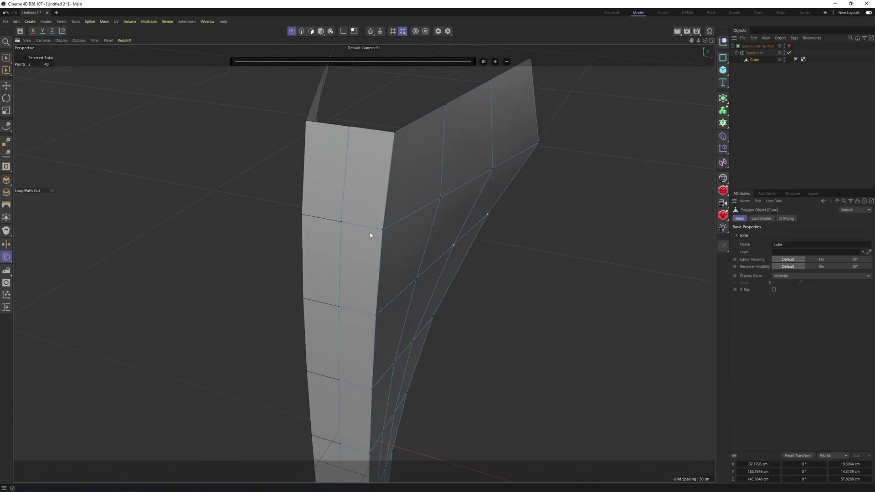
left_click(373, 231)
key("q")
key("ctrl+shift+a")
left_click_drag(422, 191, 345, 195, "alt")
key("n")
key("a")
key("ctrl+z")
key("q")
Select the support edge loop beside the front corner and compare its position with the front reference
key("e")
key("Return")
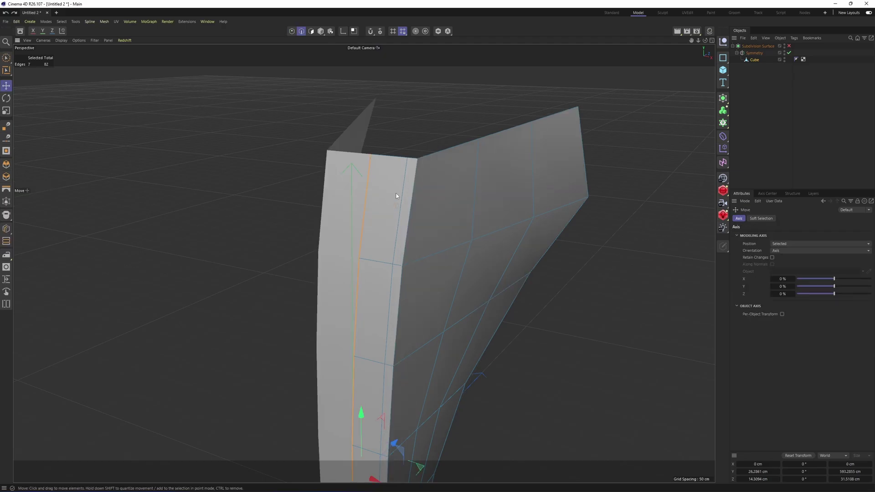
double_click(396, 196)
middle_click(395, 199)
middle_click(500, 358)
middle_click_drag(460, 105, 465, 474, "alt")
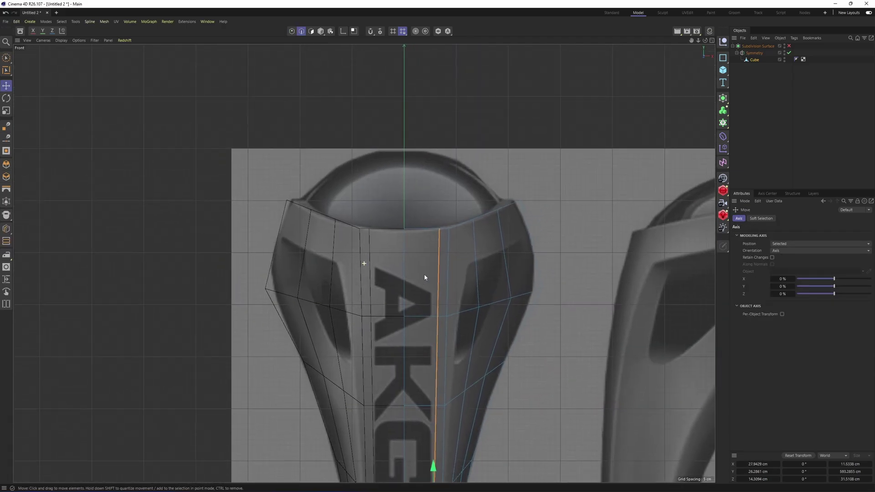
scroll(425, 231, "up", 2)
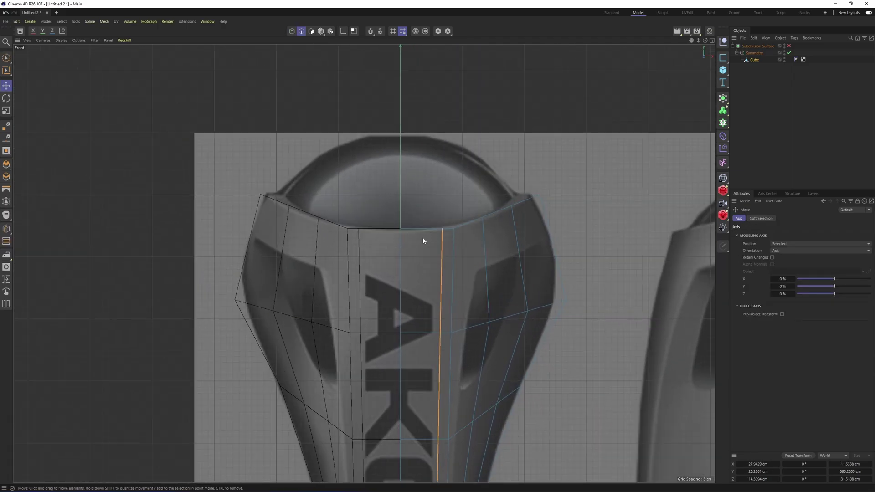
middle_click(433, 284)
middle_click(199, 352)
middle_click_drag(249, 140, 319, 248, "alt")
scroll(306, 242, "up", 8)
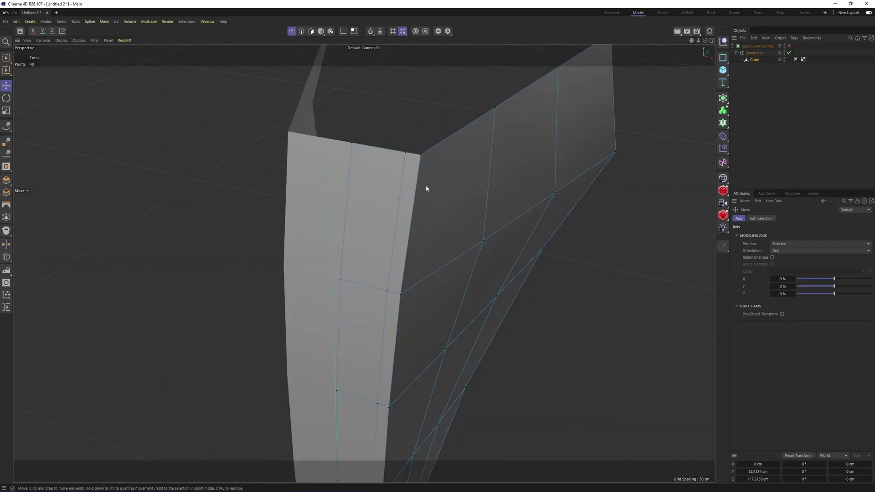
Try to slide the top front corner point backward along the side wall's top edge
key("m")
key("o")
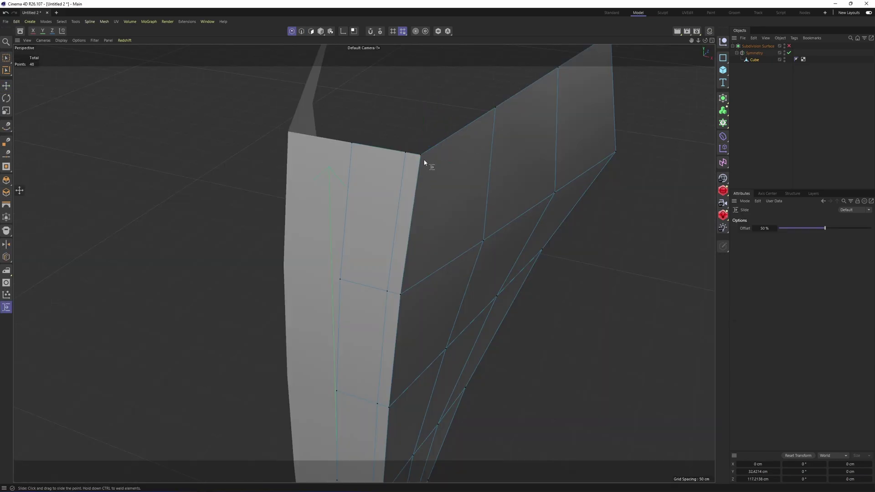
left_click_drag(405, 159, 397, 203, "alt")
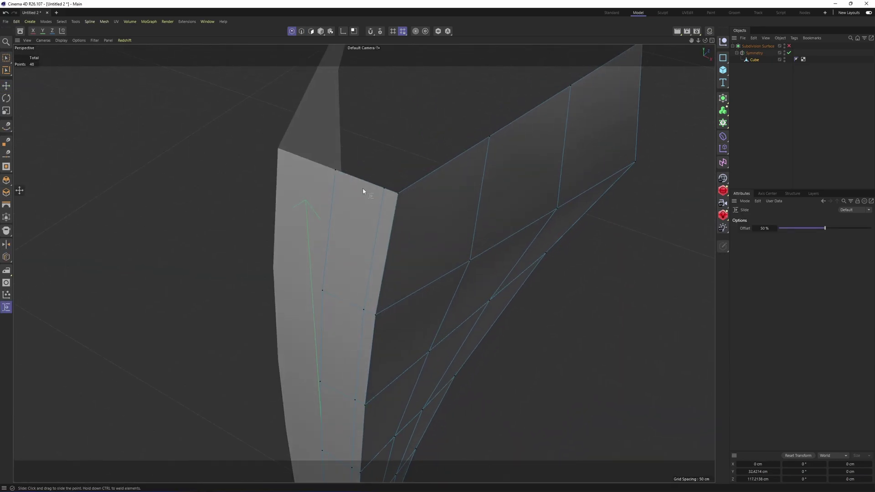
left_click_drag(419, 187, 436, 180)
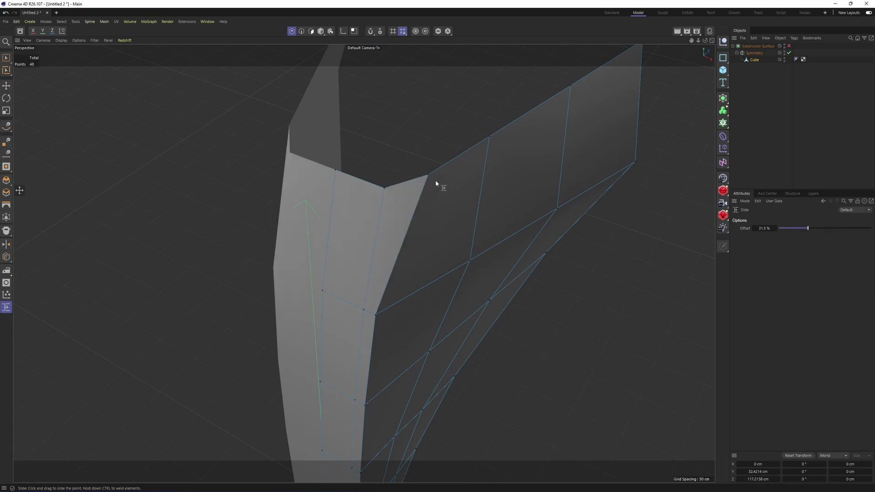
left_click_drag(475, 219, 418, 226, "alt")
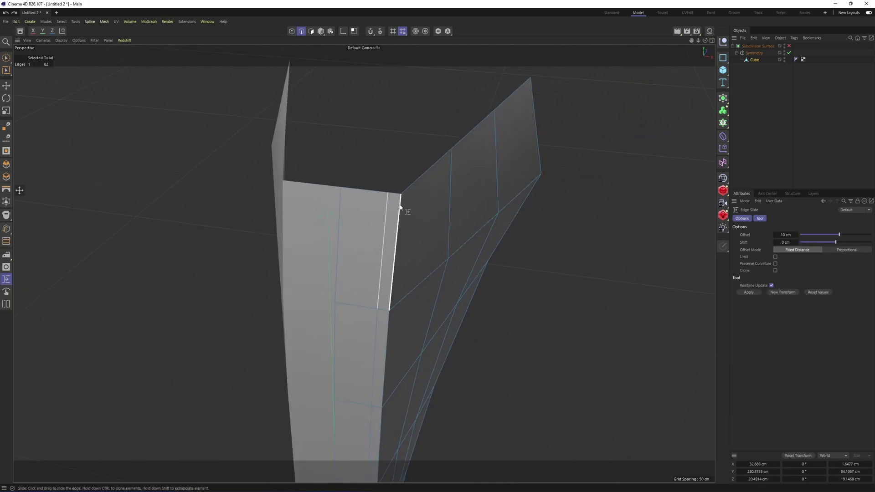
Select the five top-edge points from the front corner support to the rear tip and smooth them with Iron at about 81% strength
key("0")
left_click_drag(390, 196, 507, 213, "alt")
left_click_drag(474, 200, 444, 170, "alt")
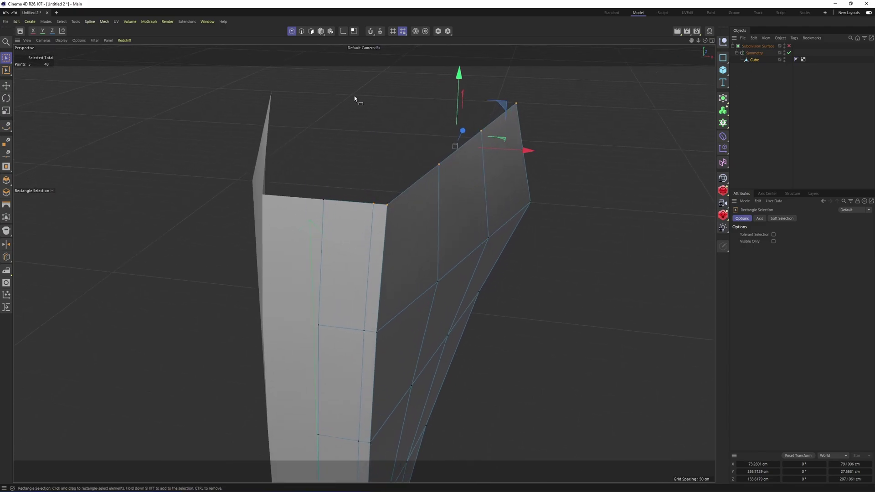
left_click_drag(351, 64, 551, 216)
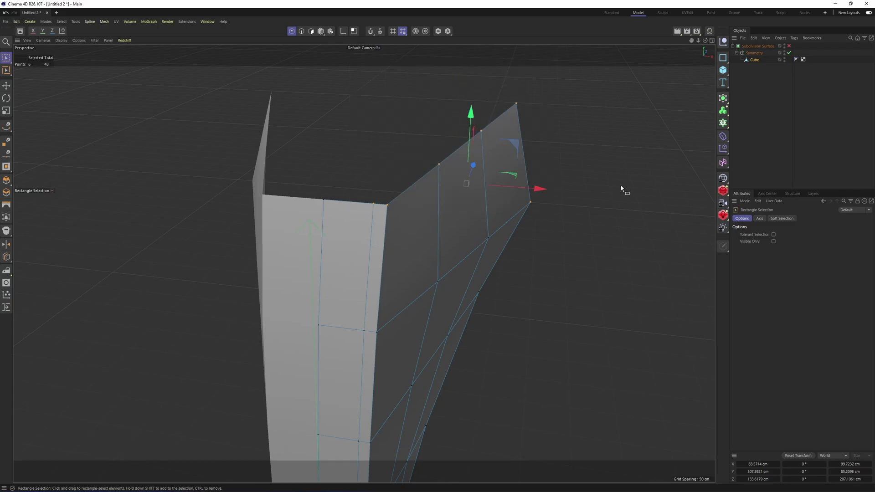
left_click(529, 202, "ctrl")
right_click(554, 193)
left_click(569, 409)
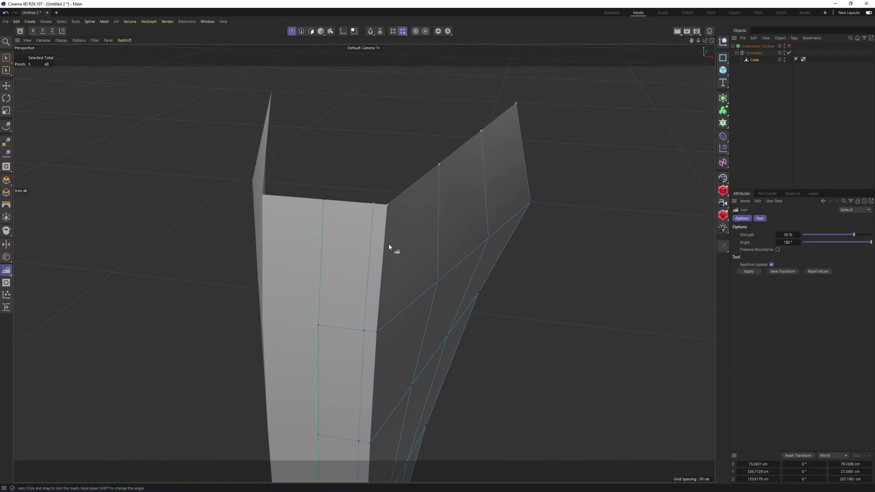
mouse_move(424, 246)
left_mouse_down()
mouse_move(492, 231)
mouse_move(450, 223)
mouse_move(412, 260)
mouse_move(342, 256)
mouse_move(474, 261)
left_mouse_up()
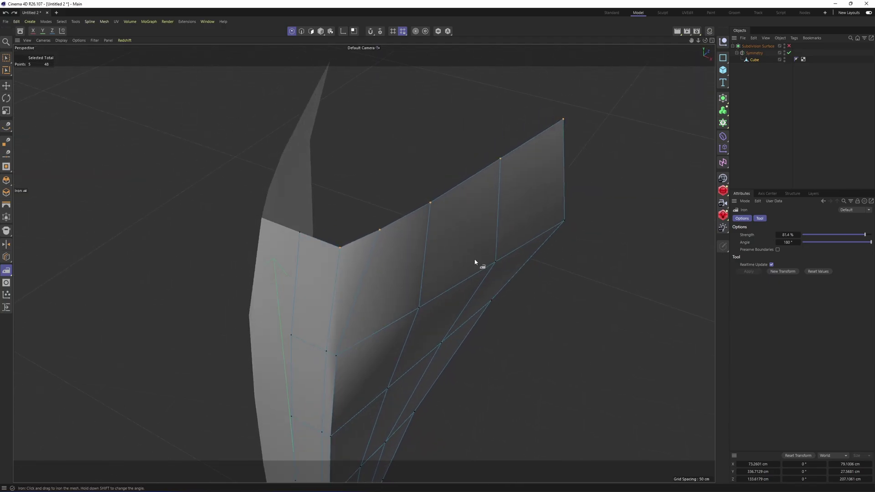
Compare the ironed top edge with the reference images and select the support point beside the top front corner
middle_click(475, 262)
scroll(173, 399, "up", 3)
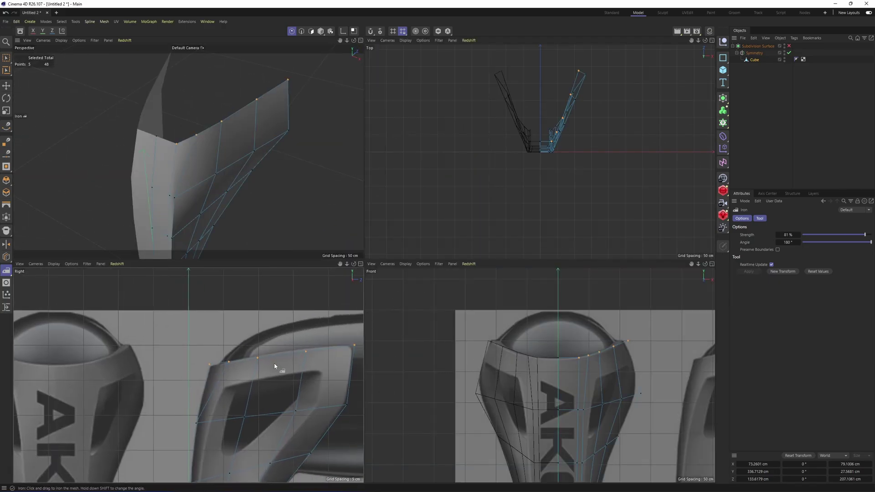
scroll(230, 365, "up", 3)
key("space")
scroll(169, 143, "up", 4)
left_click_drag(165, 141, 163, 138, "alt")
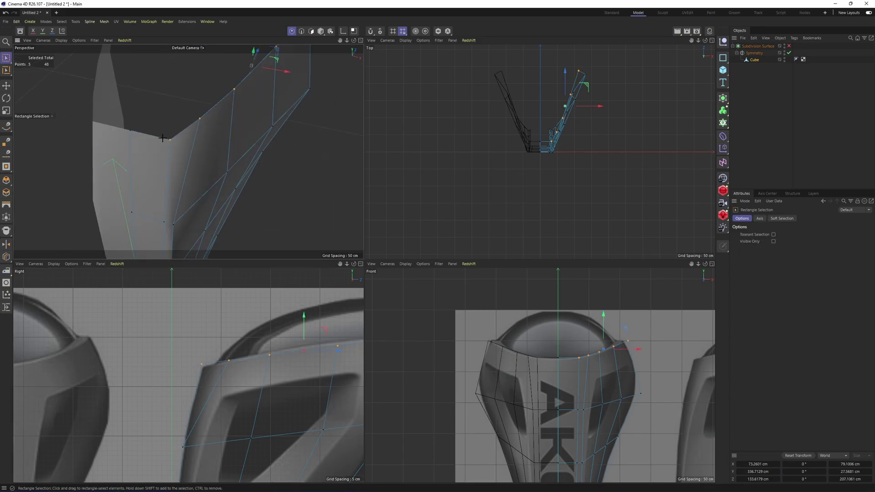
left_click(170, 140)
middle_click(196, 148)
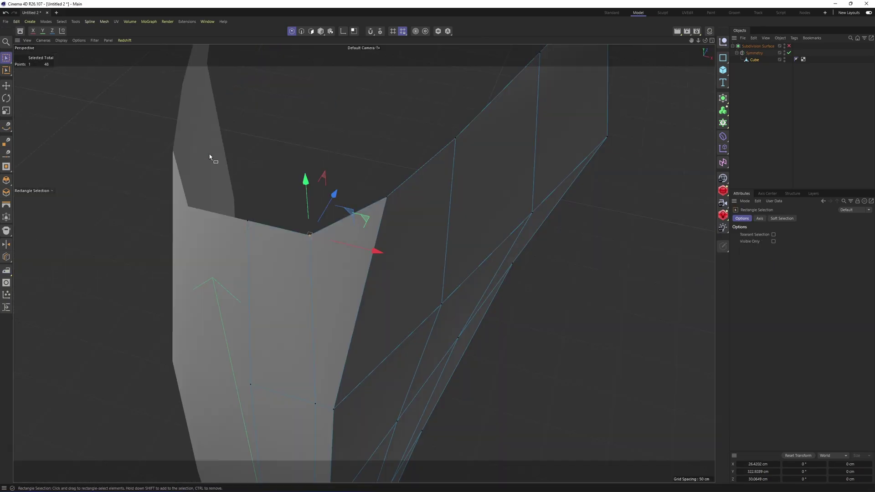
Deselect the object and inspect the smoothed frame in perspective and against the front reference
left_click_drag(352, 305, 359, 272, "alt")
scroll(358, 273, "down", 2)
key("q")
left_click(811, 115)
left_click_drag(391, 230, 350, 253, "alt")
middle_click(351, 254)
middle_click_drag(562, 371, 499, 377, "alt")
scroll(513, 372, "up", 3)
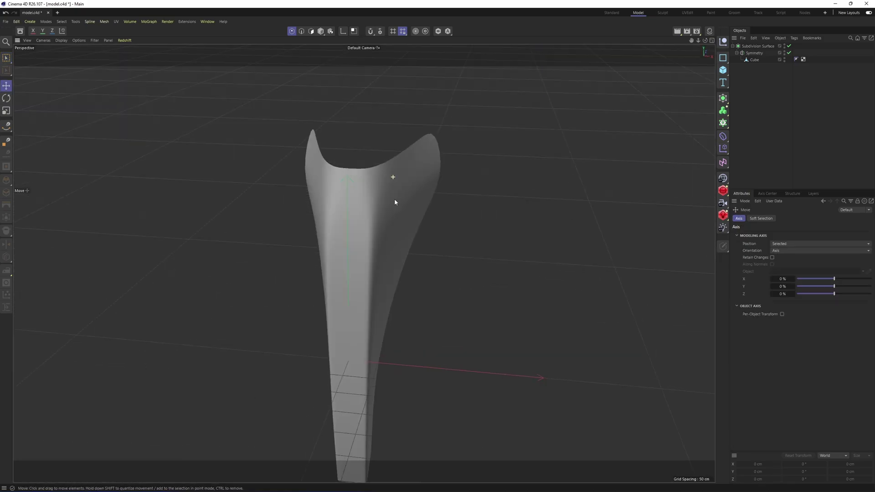
Select the three top-edge points around the front corner and move them outward in the front view to about X 54.9 cm
key("q")
key("0")
left_click_drag(350, 131, 414, 180)
key("q")
key("q")
key("F4")
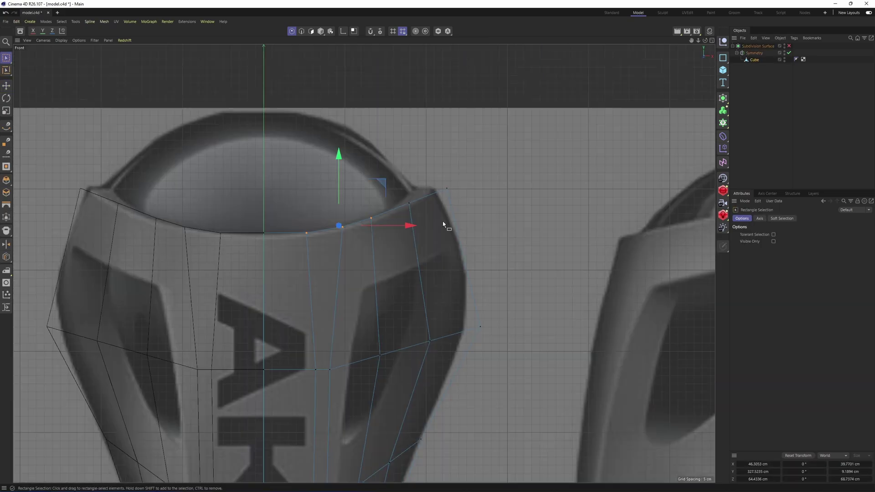
left_click_drag(406, 228, 420, 230)
middle_click(413, 226)
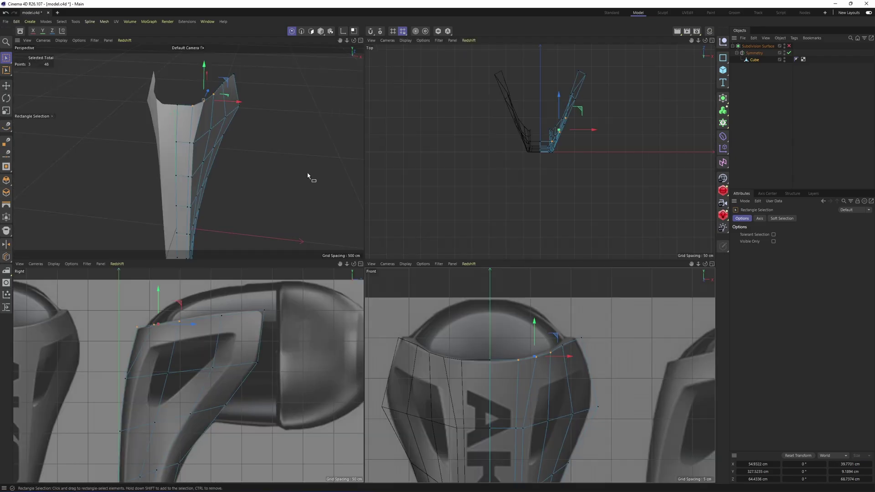
Deselect the points and preview the frame in perspective with subdivision enabled, viewing it from several angles
middle_click(308, 176)
left_click_drag(426, 120, 441, 137)
left_click_drag(443, 139, 488, 88, "alt")
key("q")
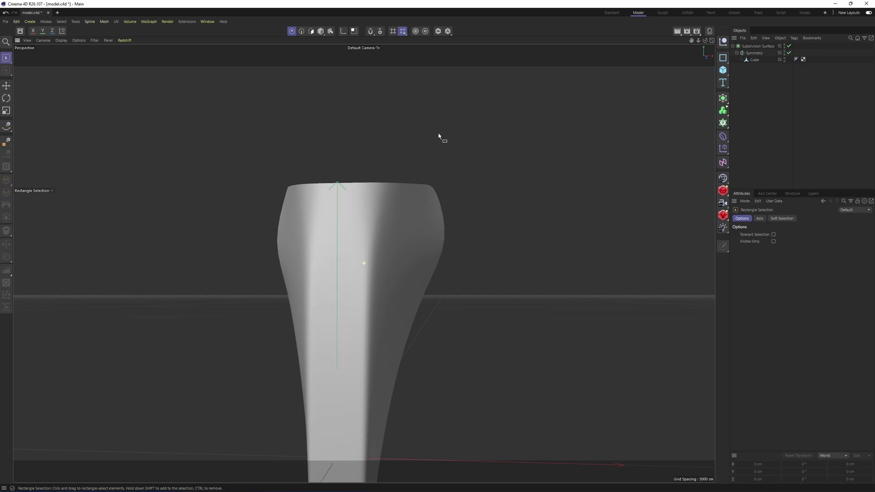
left_click_drag(439, 133, 420, 195, "alt")
key("ctrl+z")
key("ctrl+z")
Select the six side polygons covering the cutout area and compare their outline with the side reference image
key("Return")
key("Return")
key("e")
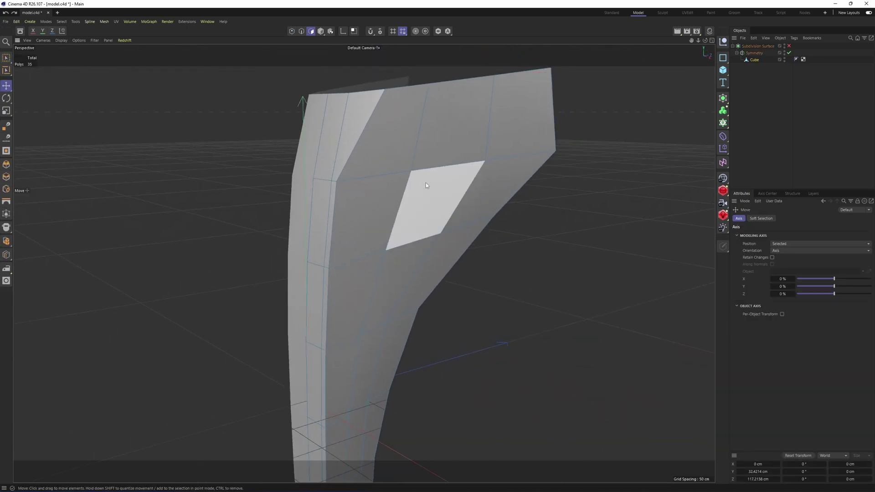
left_click(403, 155)
left_click(384, 201, "shift")
left_click(438, 198, "shift")
left_click(495, 185, "shift")
left_click(515, 136, "shift")
left_click(459, 133, "shift")
middle_click(291, 269)
middle_click(253, 301)
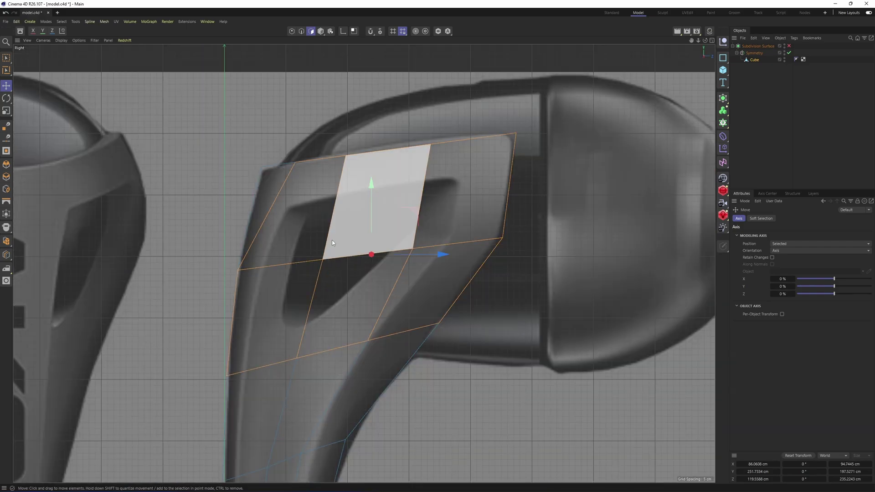
key("F1")
key("F5")
key("F3")
scroll(322, 240, "down", 5)
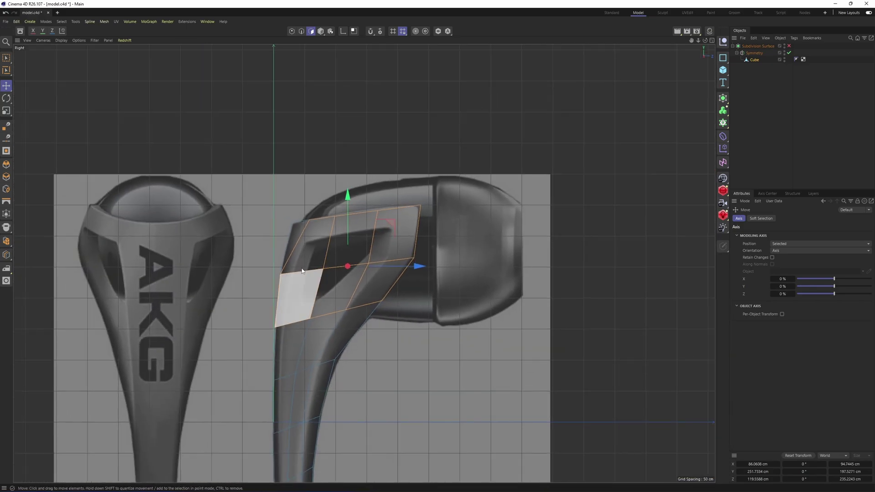
Select the edge outline around the frame's side face and slide a cloned copy inward by about 3.7 cm
middle_click(318, 196)
middle_click(262, 160)
left_click_drag(394, 151, 392, 170, "alt")
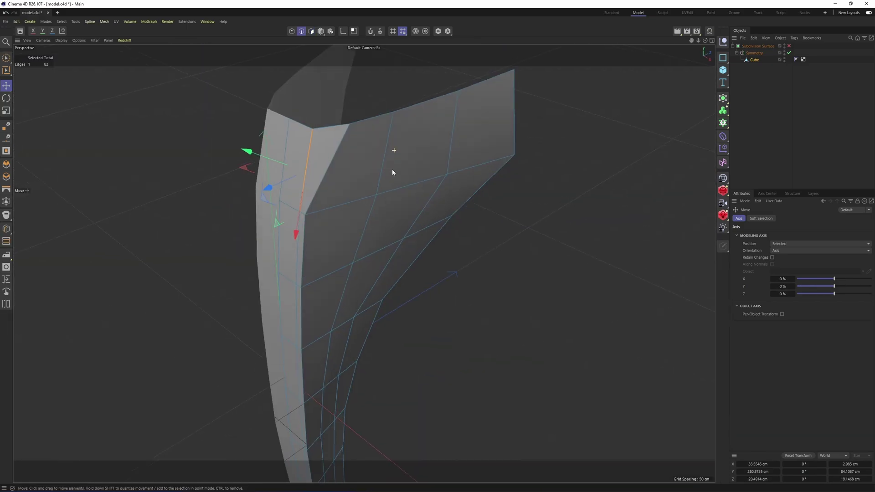
double_click(342, 155)
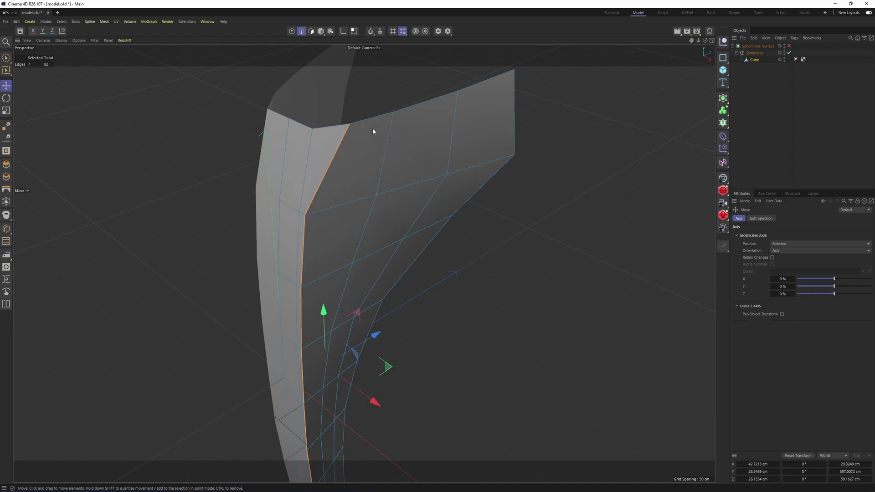
double_click(515, 131, "shift")
right_click(454, 176)
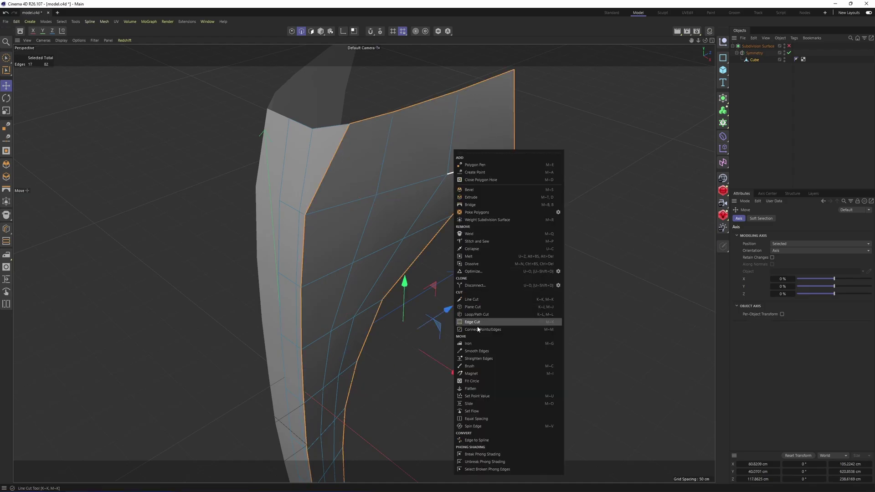
left_click(480, 406)
mouse_move(410, 199)
left_mouse_down("alt")
mouse_move(450, 172)
mouse_move(430, 175)
left_mouse_up("alt")
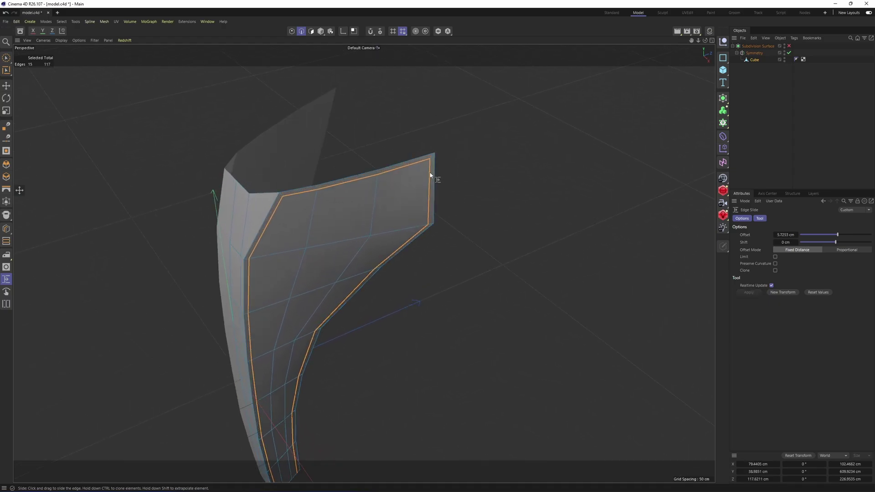
key("e")
Slide the upper inner edge loop down by about 22.1 cm to the top of the cutout in the side reference
double_click(428, 198)
middle_click(428, 201)
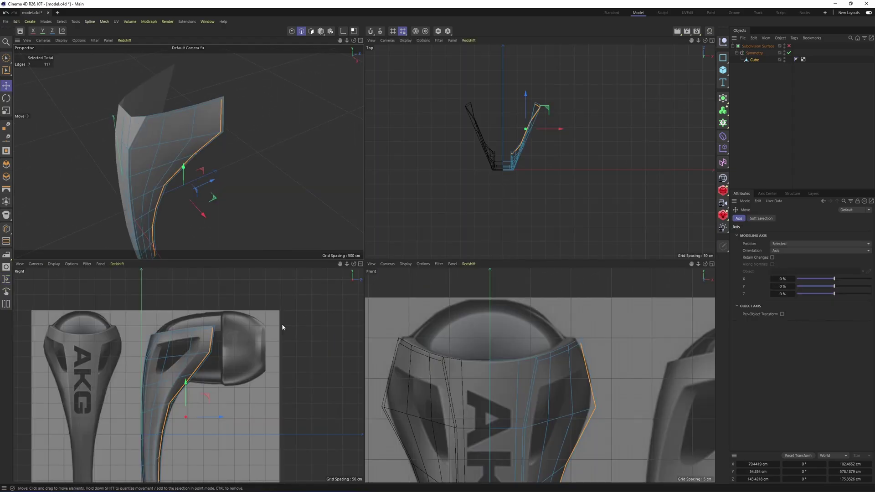
middle_click(282, 323)
middle_click_drag(320, 256, 317, 281, "alt")
scroll(373, 266, "up", 3)
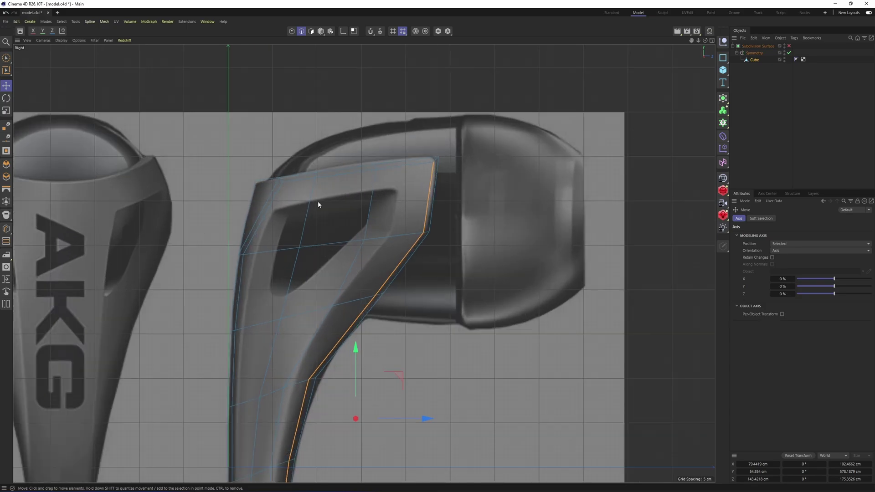
double_click(324, 180)
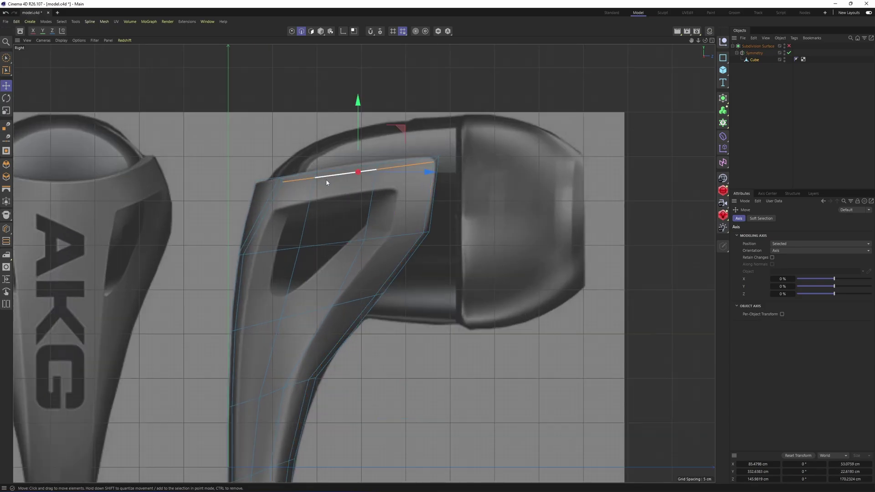
key("m")
key("o")
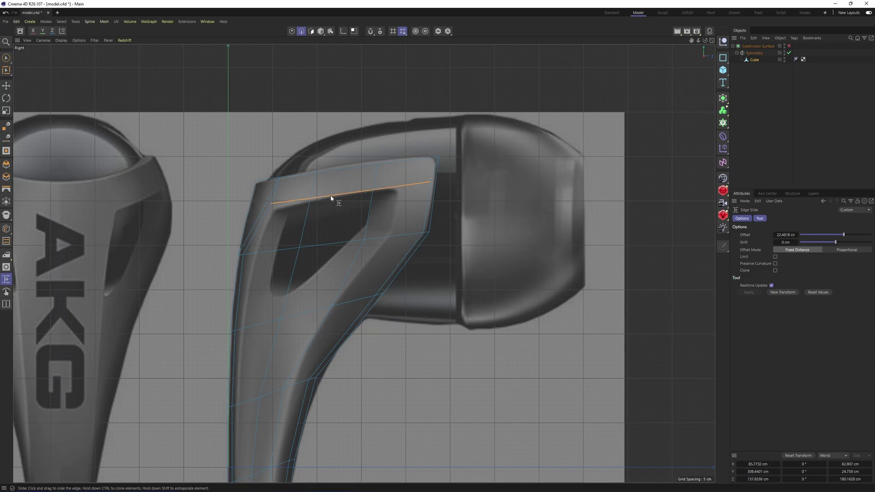
scroll(283, 208, "up", 2)
key("Return")
key("Return")
key("e")
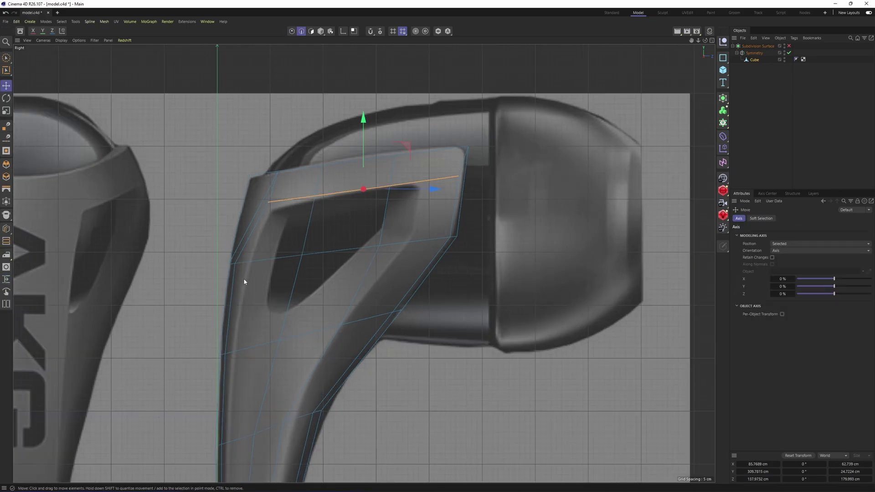
Slide the front inner edge loop toward the cutout by about 10% using the Proportional offset mode
left_click(235, 283)
scroll(232, 292, "down", 1)
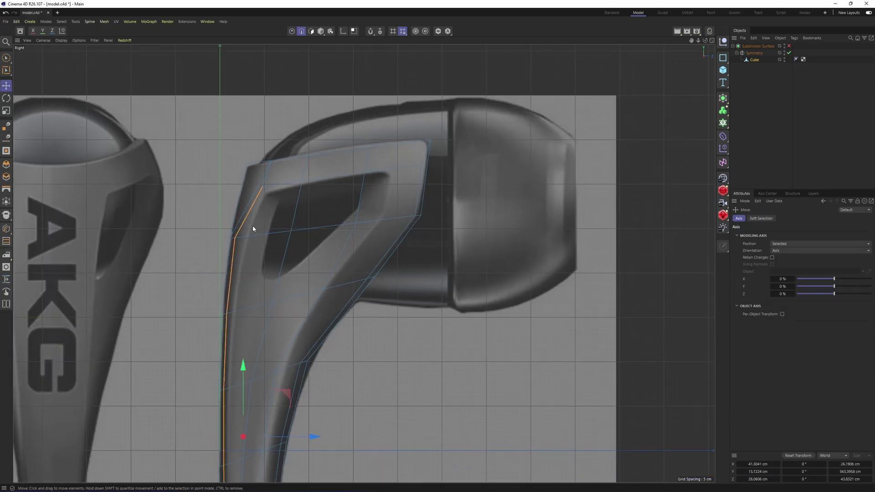
scroll(253, 214, "up", 2)
key("m")
key("o")
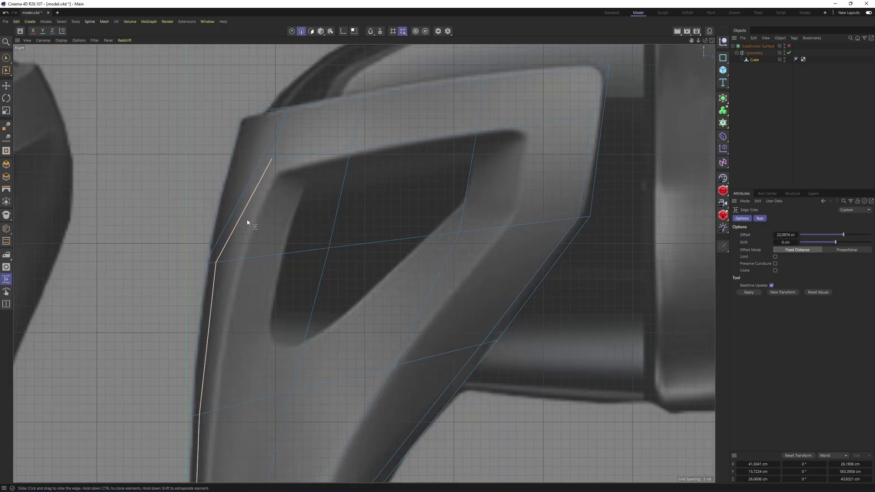
left_click_drag(247, 222, 237, 223)
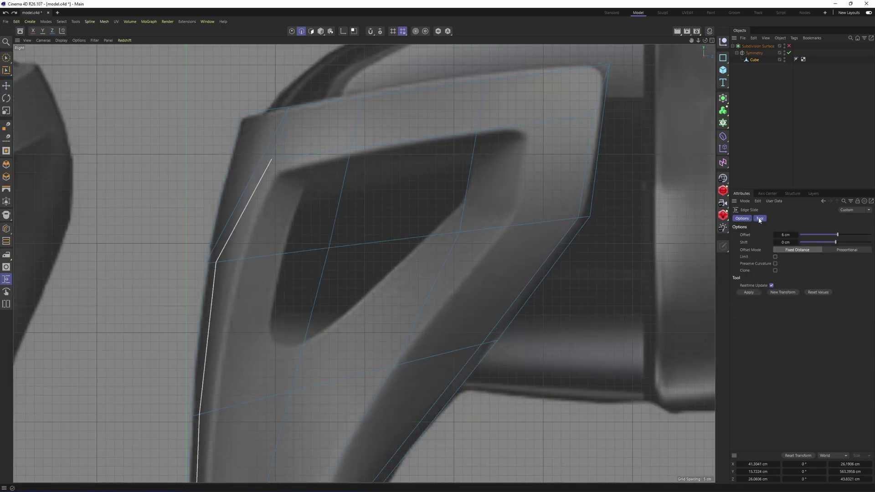
left_click(847, 250)
left_click_drag(247, 218, 258, 219)
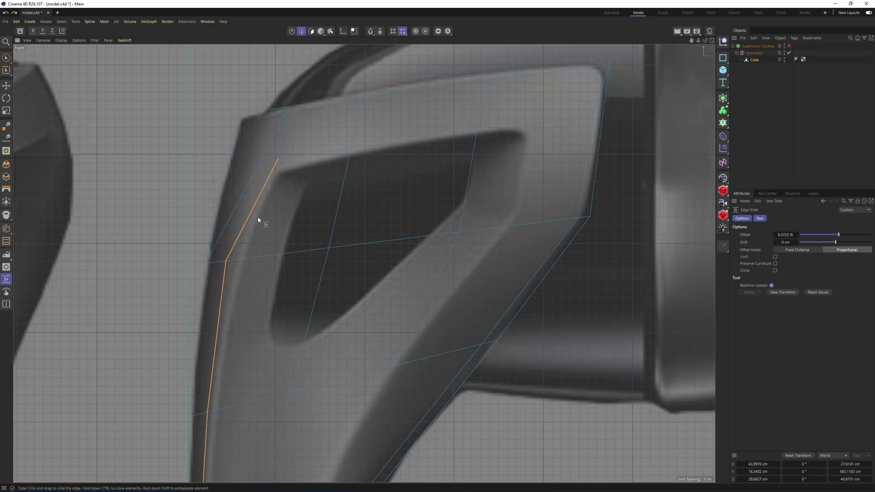
key("Return")
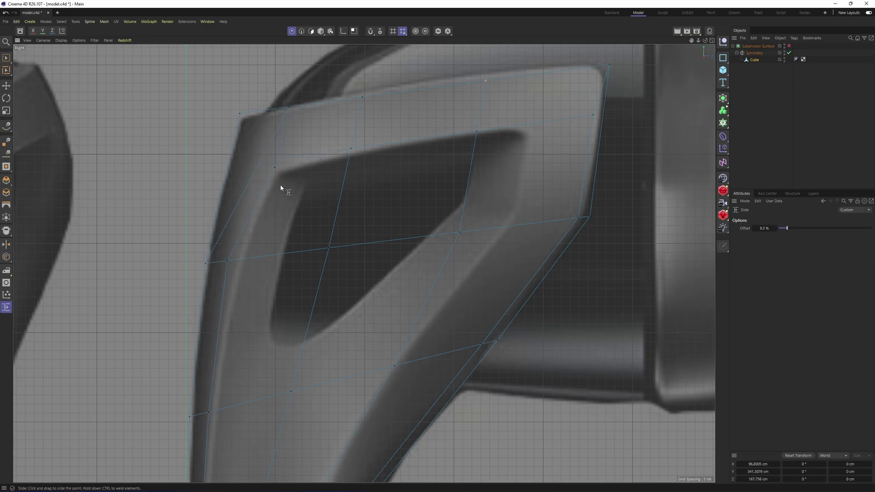
Slide the front inner loop's edges below its upper corner segment a further 9.8% toward the cutout
key("ctrl+z")
key("ctrl+z")
key("m")
key("o")
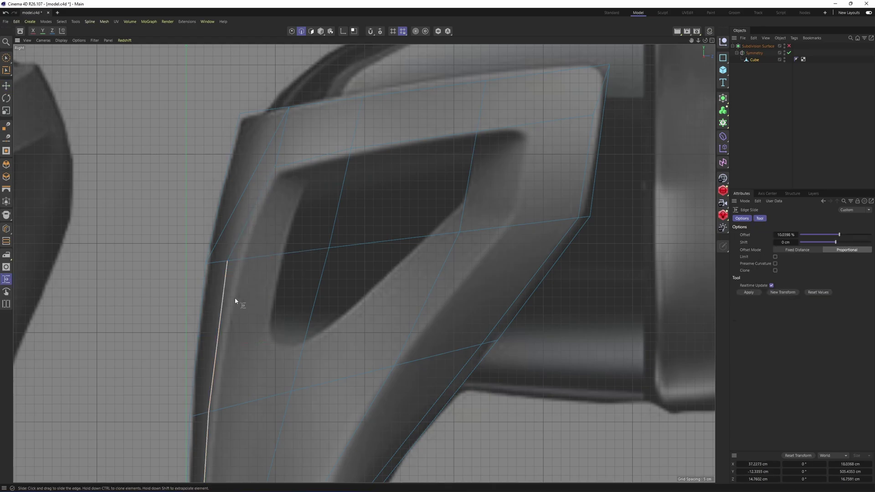
left_click_drag(221, 290, 229, 289)
scroll(230, 291, "down", 3)
middle_click_drag(248, 301, 298, 285, "alt")
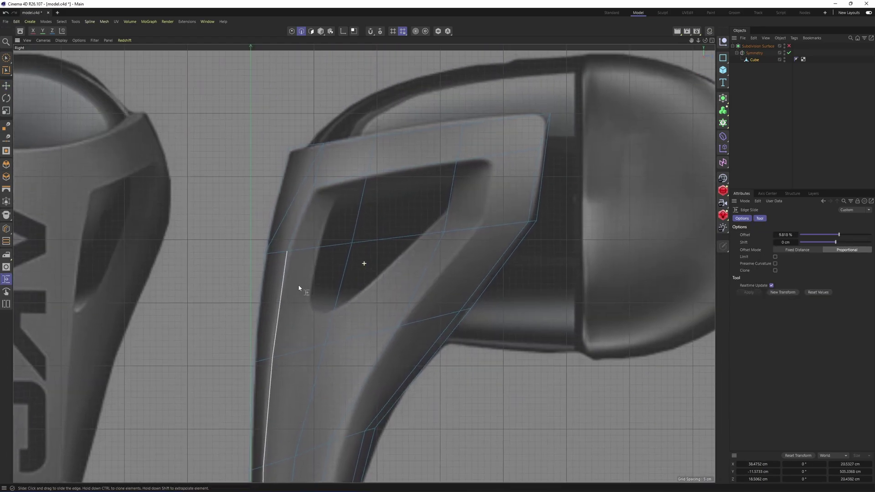
scroll(310, 260, "up", 3)
Slide the point on the cutout's upper edge to match the reference outline
key("Return")
middle_click_drag(366, 216, 338, 169, "alt")
middle_click_drag(305, 220, 286, 315, "alt")
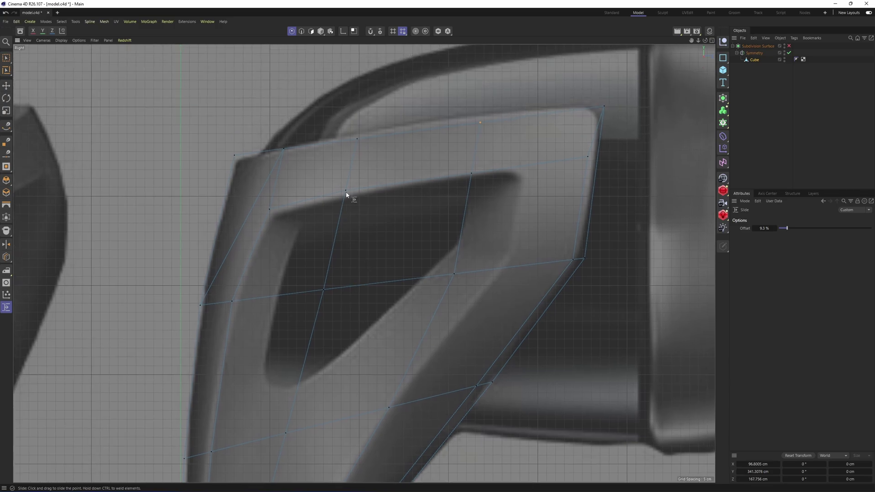
left_click_drag(346, 194, 346, 194)
Slide the rear inner edge loop forward to the rear side of the cutout in the side reference
middle_click_drag(461, 193, 373, 186, "alt")
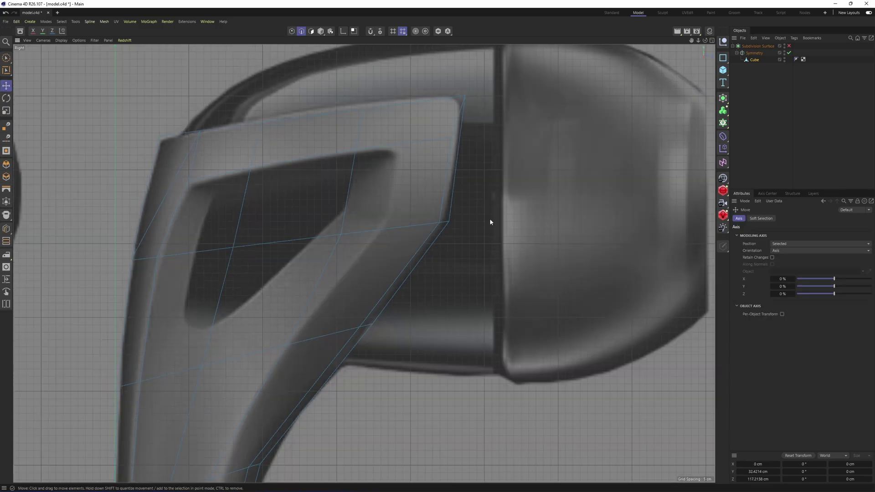
double_click(442, 179)
right_click(443, 180)
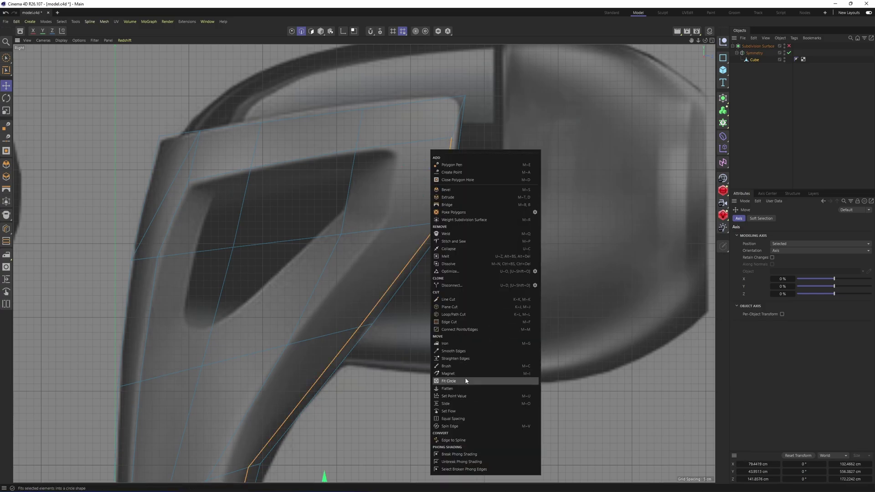
left_click(447, 404)
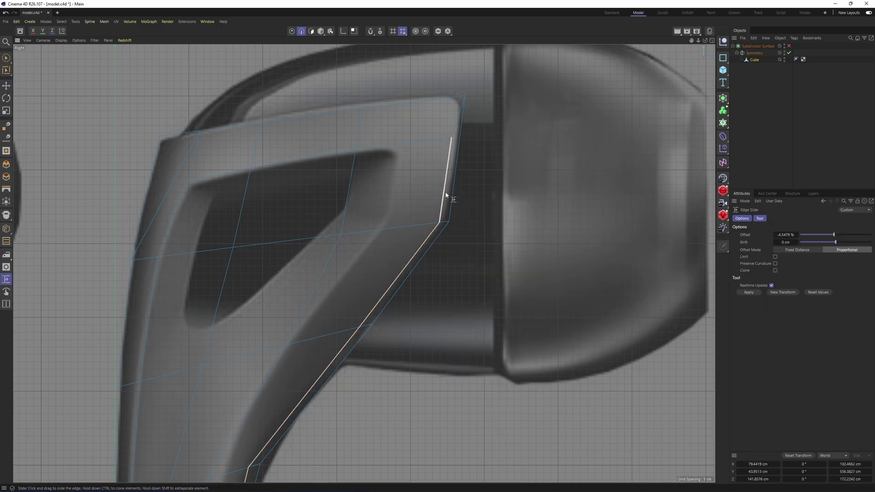
left_click_drag(446, 194, 391, 200)
middle_click_drag(380, 211, 385, 162, "alt")
Slide the rear inner loop's point below the cutout all the way onto the neighbouring inner point
key("Return")
right_click(351, 254)
left_click(360, 308)
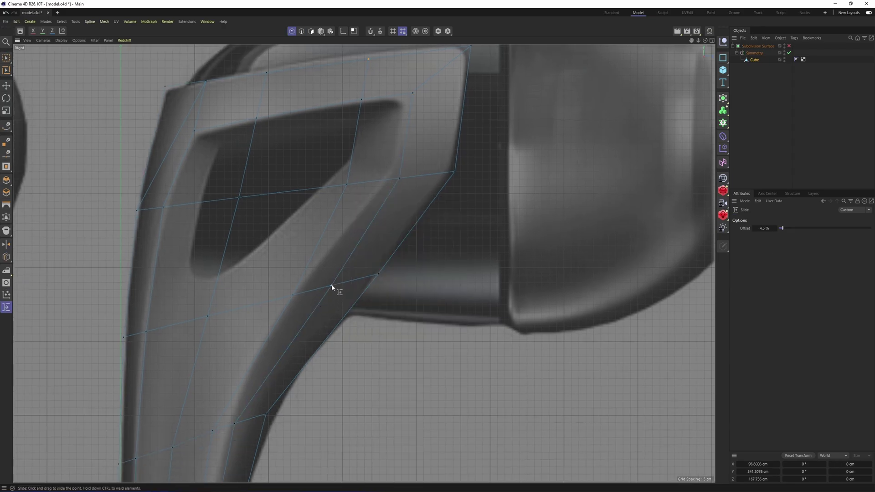
middle_click_drag(302, 301, 336, 239, "alt")
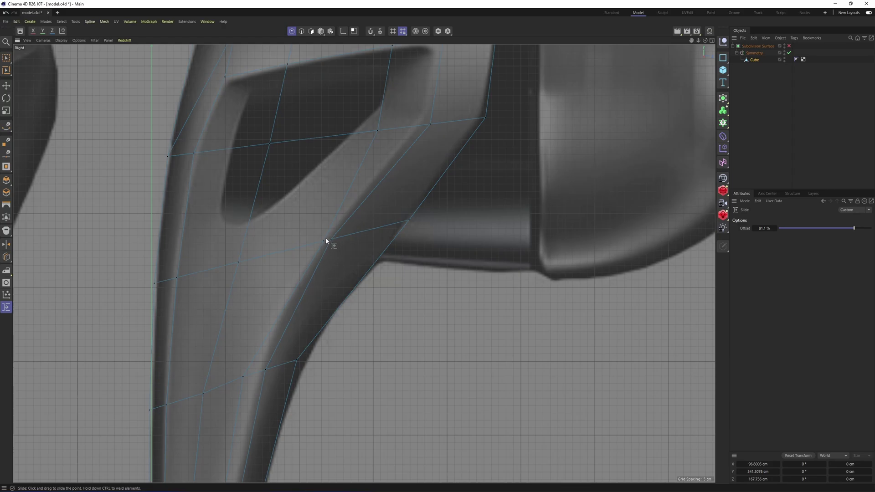
scroll(332, 241, "up", 3)
left_click_drag(333, 240, 322, 242)
scroll(335, 242, "down", 7)
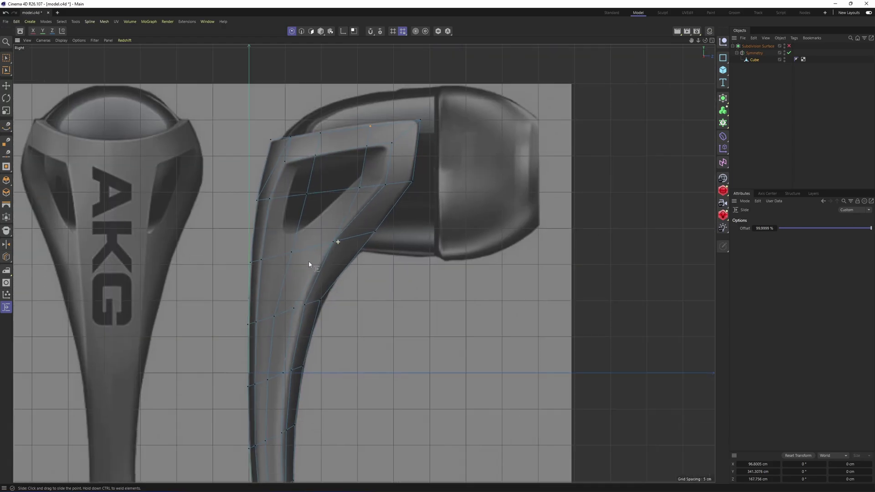
Select the redundant edge loop running down the stem beside the rear inner loop and dissolve it
key("Return")
key("e")
middle_click_drag(309, 300, 319, 240, "alt")
double_click(313, 260)
scroll(320, 256, "down", 3)
scroll(323, 239, "up", 4)
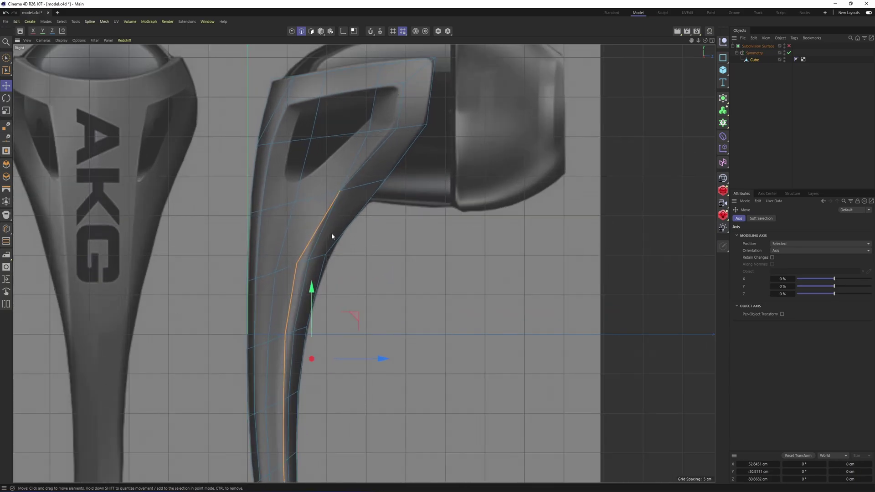
left_click(332, 234)
scroll(368, 189, "up", 3)
scroll(340, 188, "down", 8)
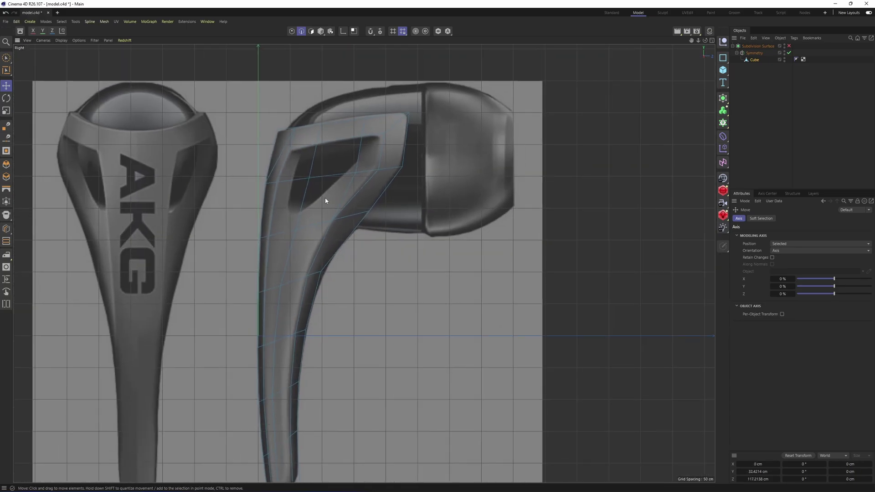
Examine the polygons around the cutout and the edges at its lower rear corner against the side reference
middle_click_drag(334, 197, 352, 218, "alt")
scroll(363, 179, "up", 2)
key("Return")
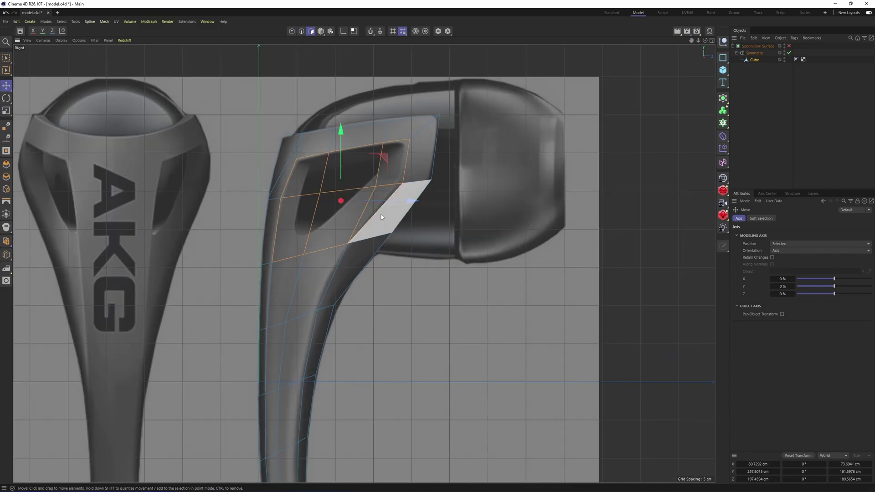
scroll(378, 248, "up", 5)
key("Return")
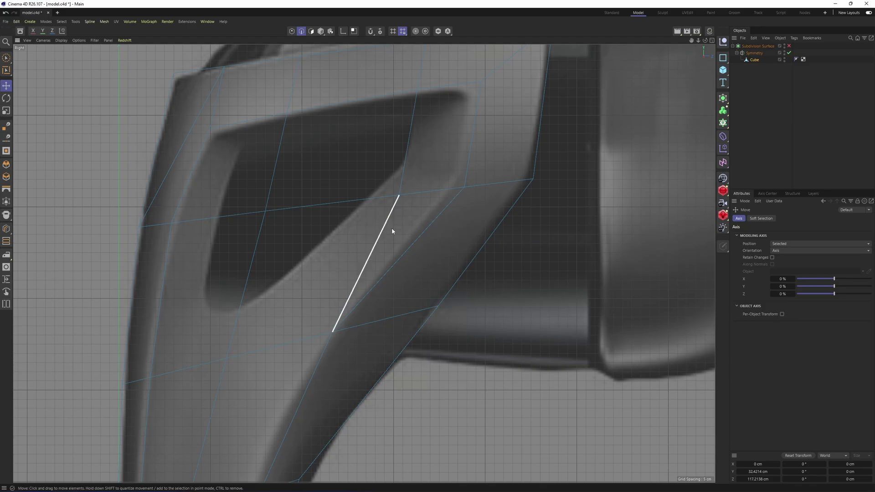
key("Return")
scroll(425, 202, "down", 8)
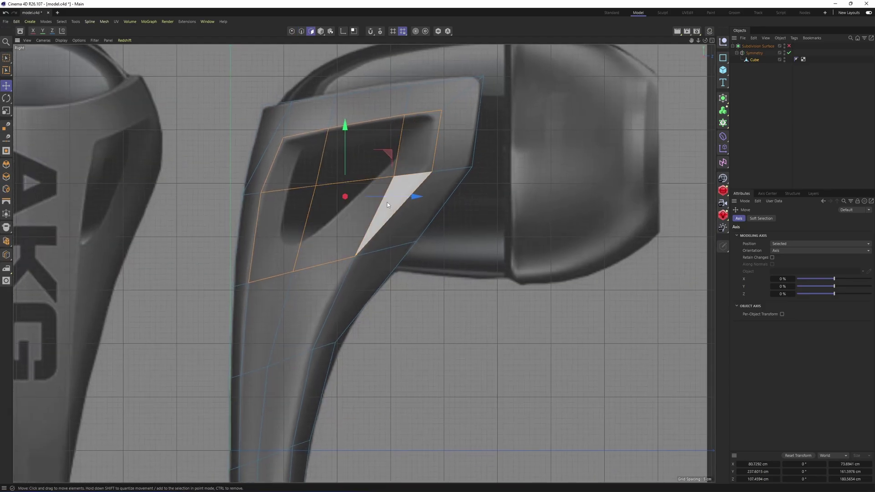
key("Return")
Select the edge loop running down the stem below the cutout and distribute its points evenly with Equal Spacing
middle_click_drag(336, 188, 340, 172, "alt")
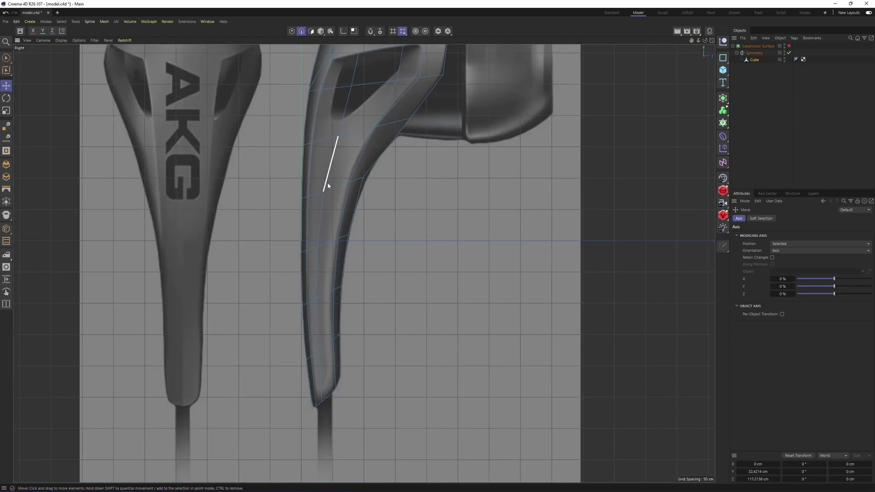
middle_click(267, 194)
middle_click(259, 197)
middle_click_drag(234, 220, 218, 121, "alt")
left_click_drag(283, 210, 270, 184, "alt")
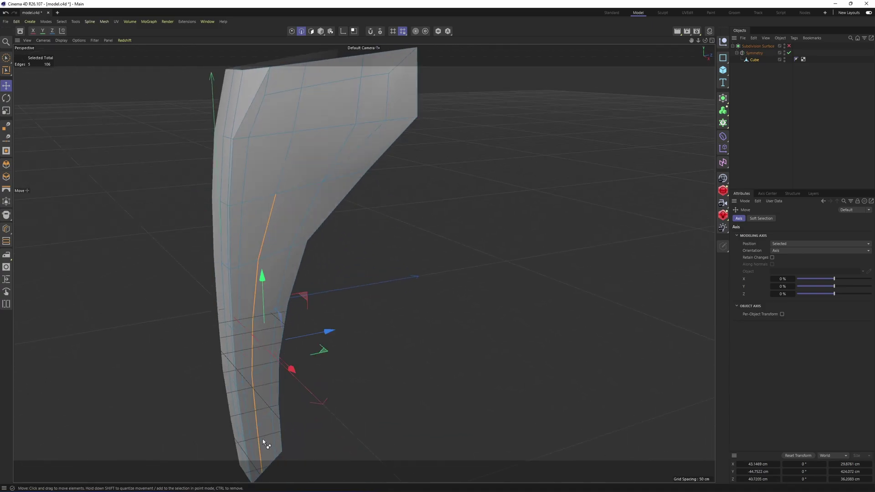
left_click_drag(263, 443, 281, 256, "alt")
right_click(381, 239)
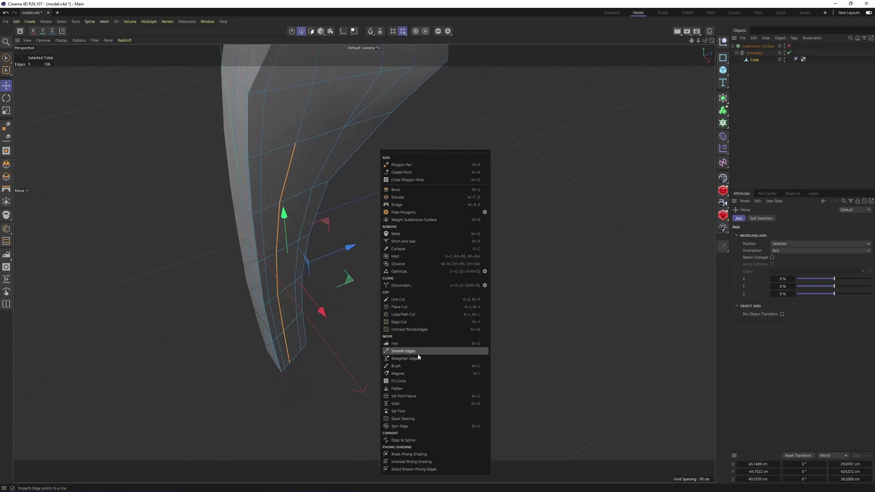
left_click(408, 419)
middle_click(312, 212)
middle_click(238, 338)
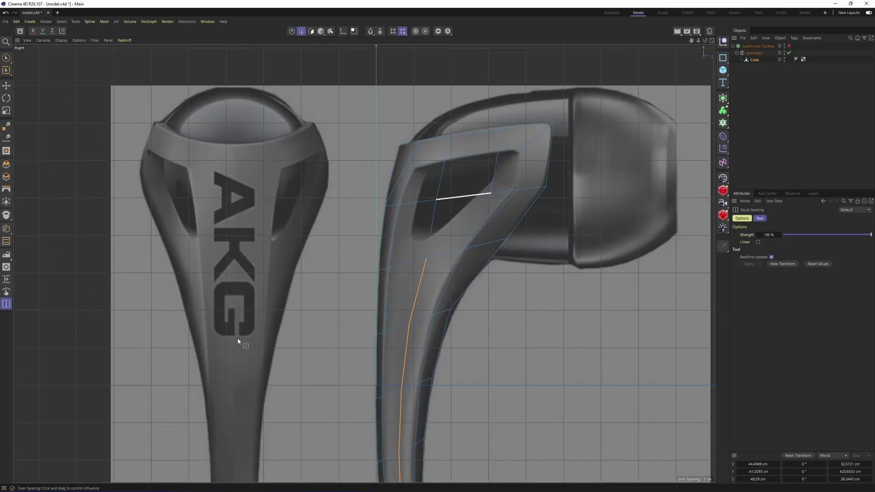
Select the edge loop framing the cutout and both sides of the stem, and slide it slightly inward to match the side reference
scroll(412, 223, "up", 2)
key("e")
scroll(373, 212, "up", 1)
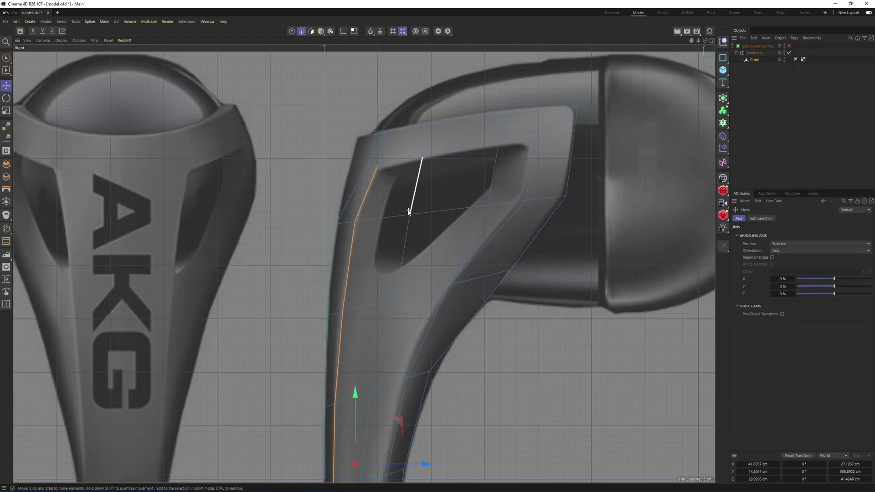
double_click(398, 177)
scroll(375, 158, "down", 1)
scroll(374, 156, "down", 3)
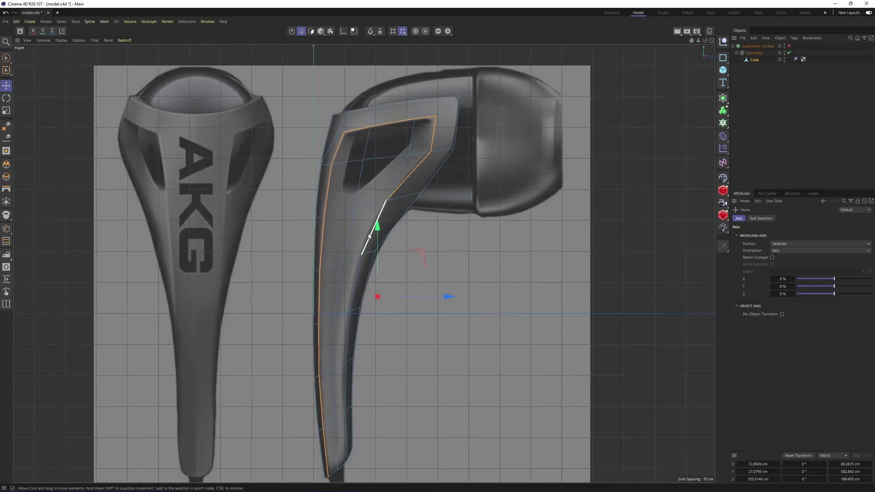
middle_click_drag(378, 233, 363, 269, "alt")
right_click(436, 206)
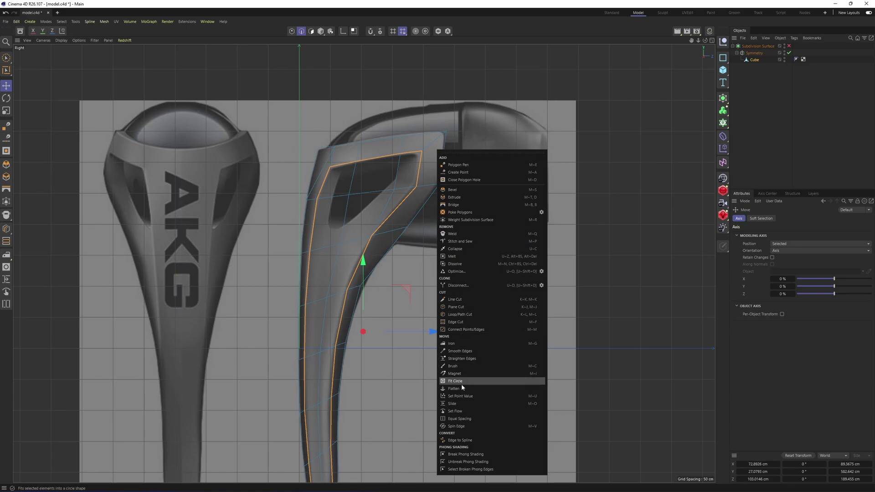
left_click(452, 404)
scroll(403, 212, "up", 10)
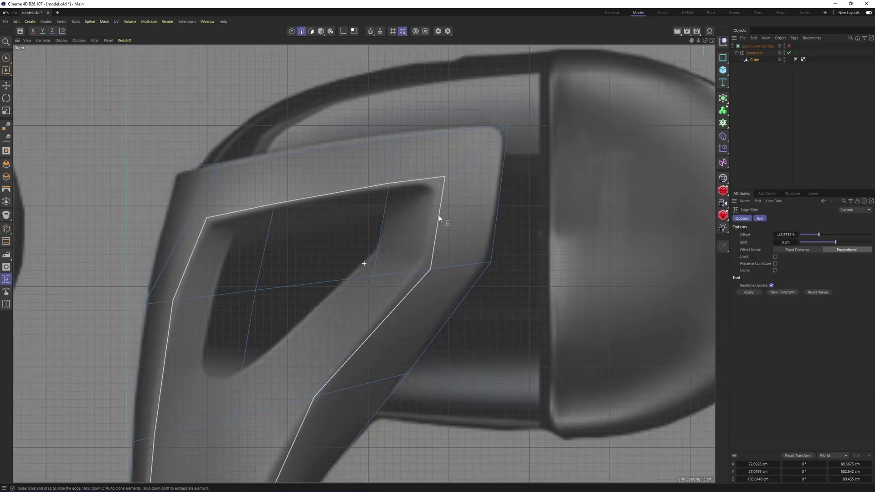
left_click_drag(440, 229, 438, 232)
middle_click_drag(351, 213, 376, 180, "alt")
key("e")
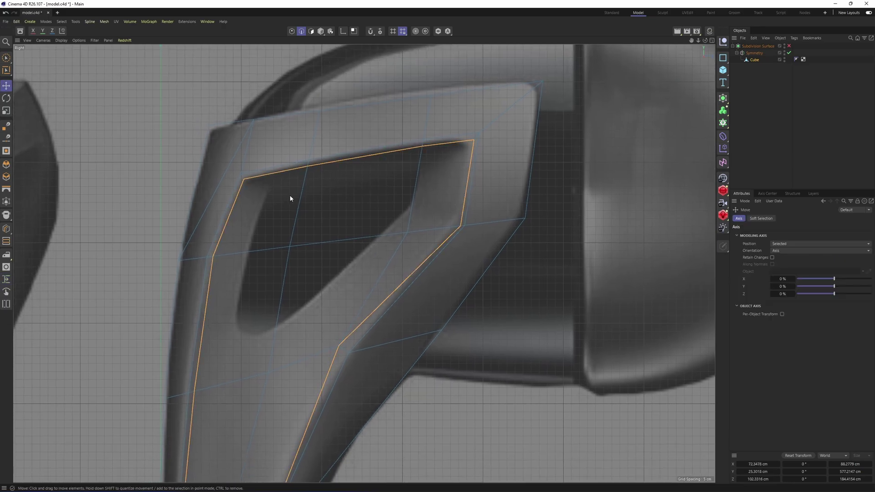
Slide a cloned copy of the front stem loop rearward to the front side of the cutout in the side reference
double_click(237, 212)
scroll(251, 214, "down", 10)
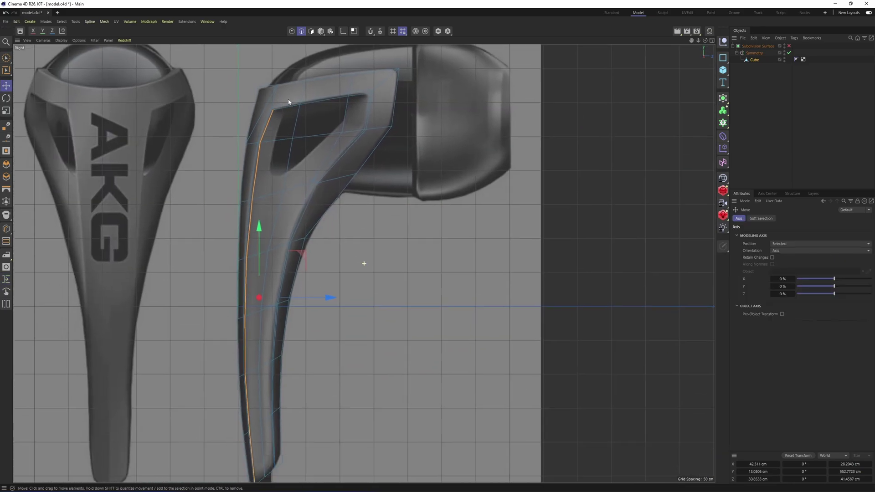
scroll(275, 229, "up", 10)
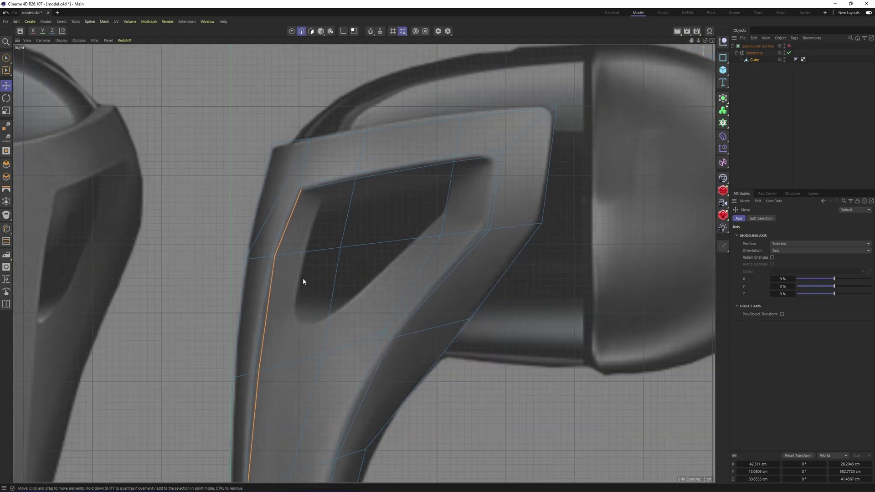
key("m")
key("o")
left_click_drag(292, 223, 321, 233)
scroll(334, 234, "down", 3)
mouse_move(334, 234)
middle_mouse_down("alt")
mouse_move(320, 192)
mouse_move(329, 157)
mouse_move(331, 251)
middle_mouse_up("alt")
scroll(385, 214, "up", 5)
key("e")
scroll(386, 213, "down", 5)
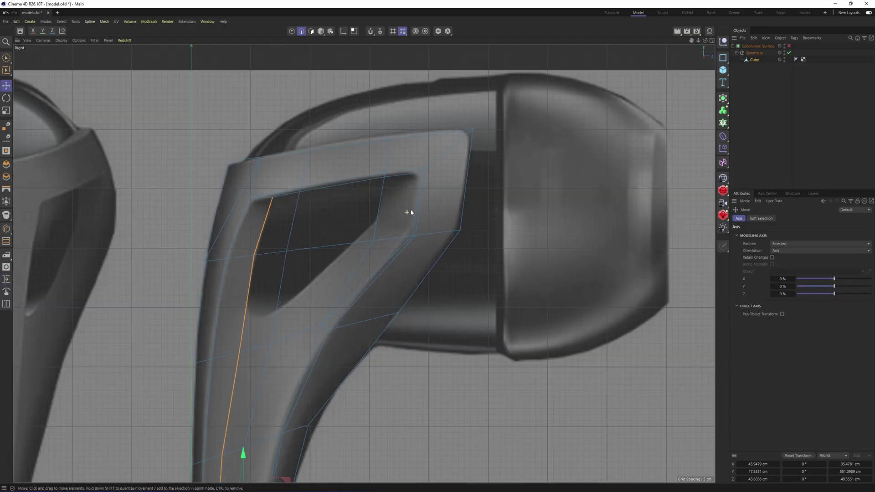
Slide the rear inner edge inside the cutout forward, away from the cutout's rear side
left_click(416, 206)
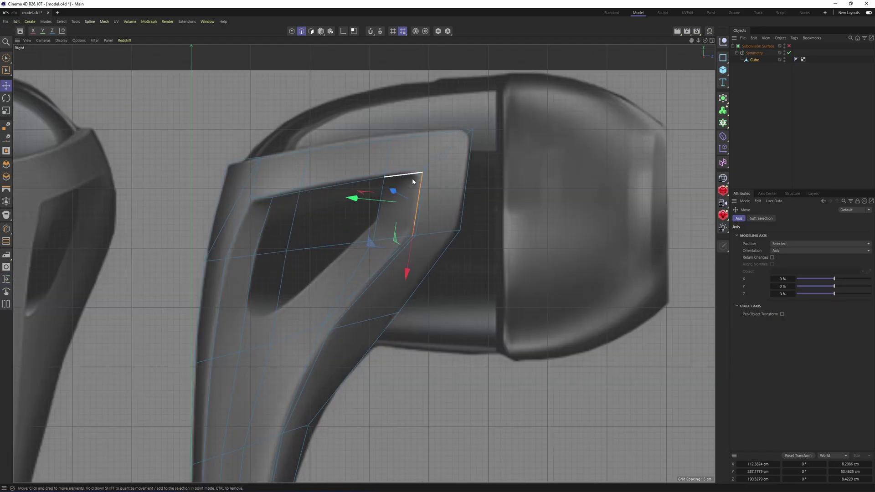
left_click(381, 189)
scroll(382, 189, "up", 3)
key("m")
key("o")
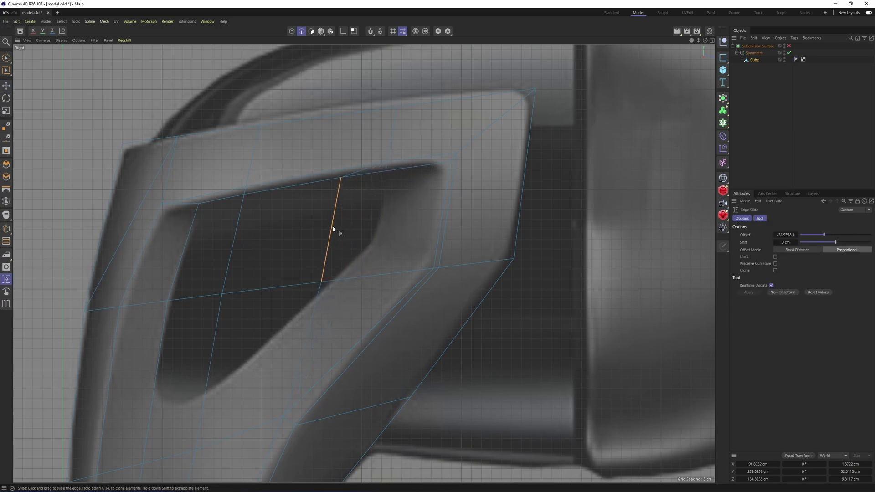
Slide a cloned copy of the rear frame edge forward to the rear side of the cutout
key("e")
key("m")
key("o")
left_click_drag(433, 220, 367, 236)
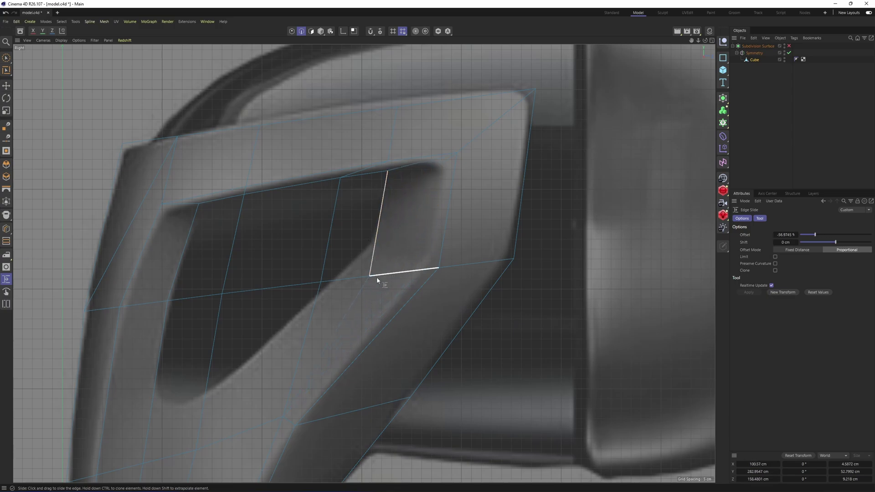
Slide the points at the cutout's rear lower corner and beside it onto the slanted outline in the side reference
key("Return")
key("Return")
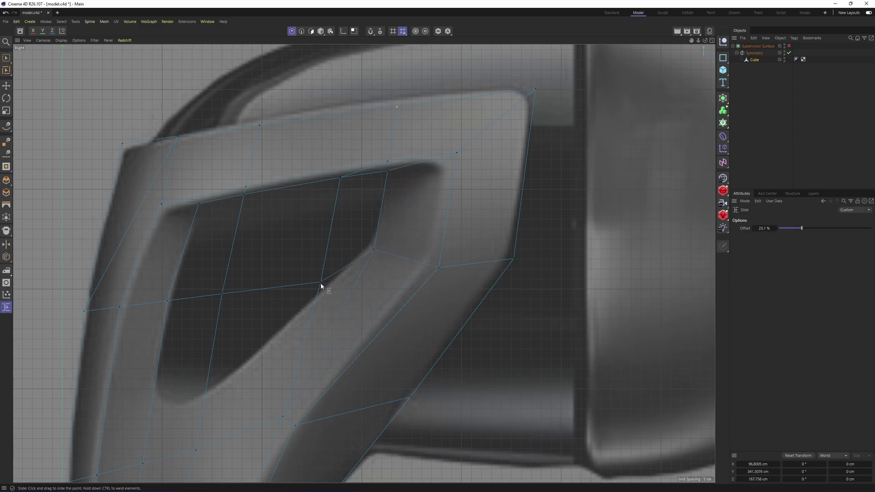
left_click_drag(321, 284, 323, 272)
middle_click_drag(297, 333, 322, 280, "alt")
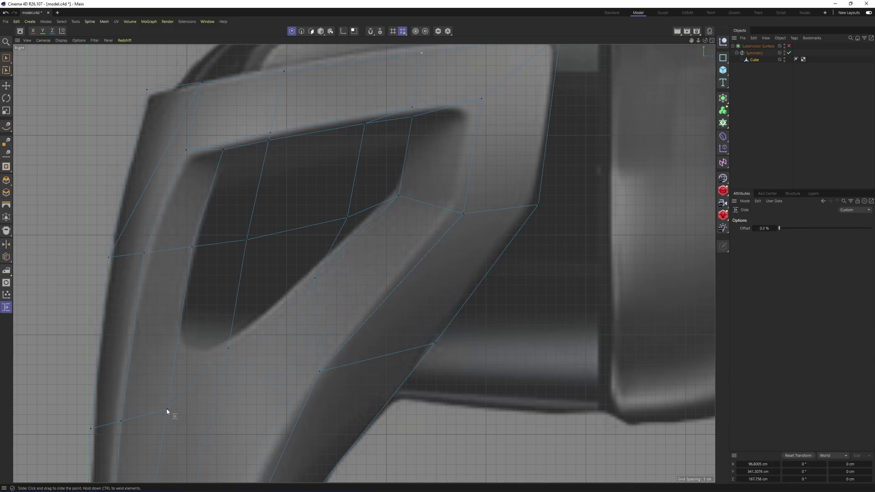
Slide the points at the cutout's lower front corner and along its slanted lower side onto the reference outline
scroll(269, 304, "down", 2)
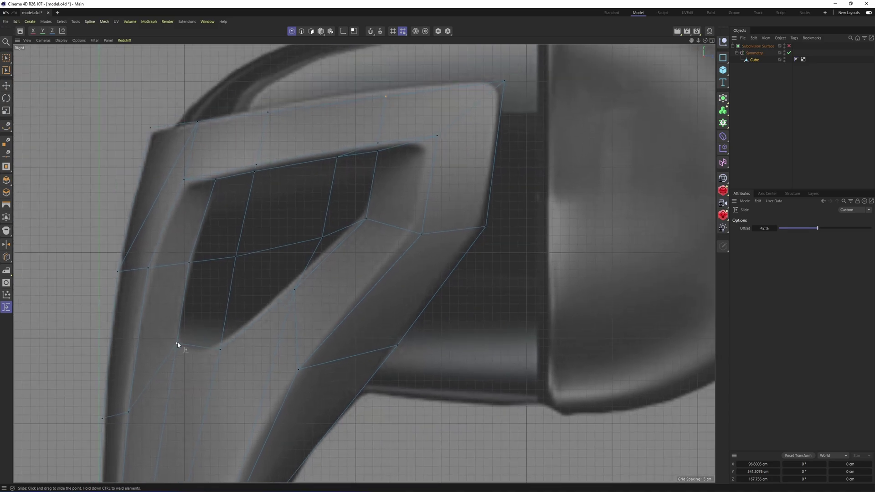
scroll(283, 310, "down", 2)
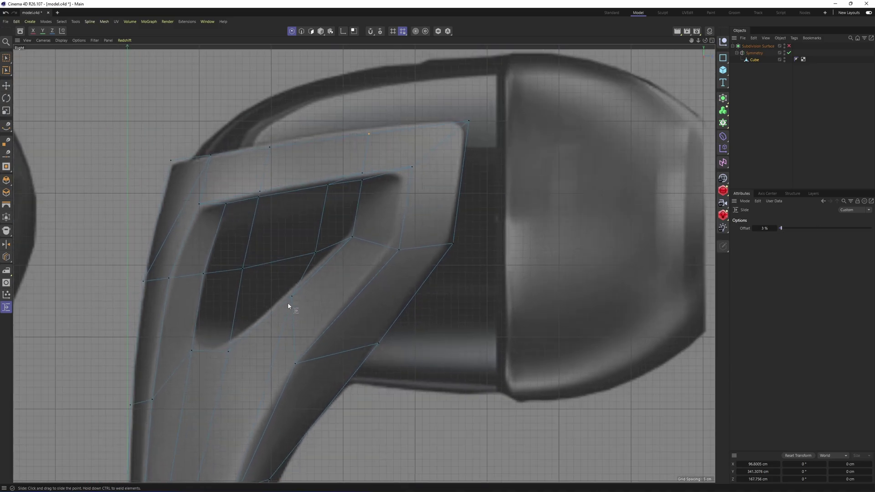
left_click_drag(292, 297, 289, 299)
middle_click_drag(296, 277, 292, 291, "alt")
Select all polygons inside the cutout outline and delete them to open the hole
key("Return")
key("Return")
key("e")
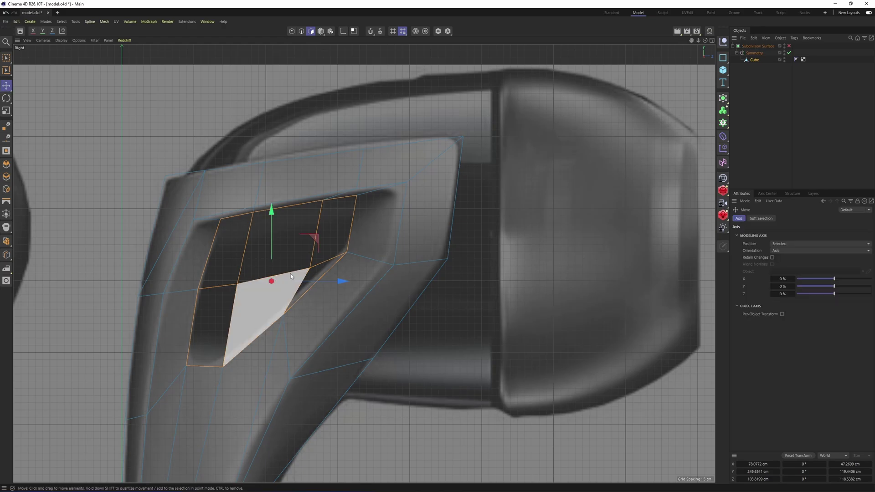
key("Delete")
Examine the open cutout in the perspective view and against the front reference
scroll(332, 298, "down", 4)
middle_click(243, 238)
middle_click(243, 237)
left_click_drag(311, 219, 275, 239, "alt")
middle_click(277, 239)
scroll(568, 344, "down", 5)
middle_click_drag(565, 359, 522, 349, "alt")
middle_click(154, 168)
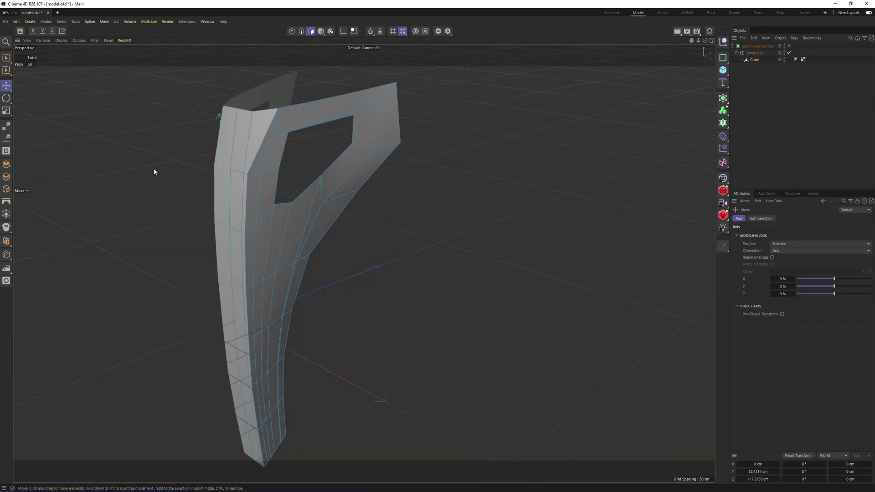
Select the cutout's border edges together with the three inner edge loops running down the stem below it
scroll(294, 219, "up", 2)
key("Return")
left_click(281, 207)
double_click(281, 207)
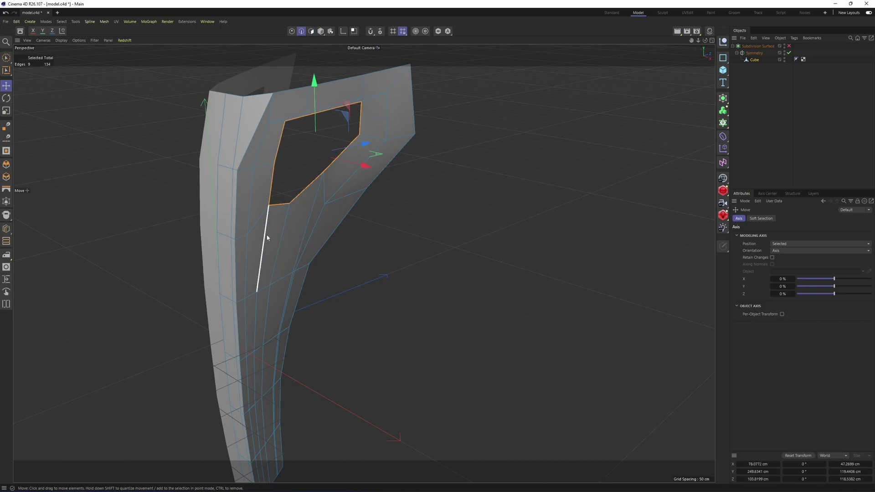
left_click_drag(345, 287, 355, 300, "alt")
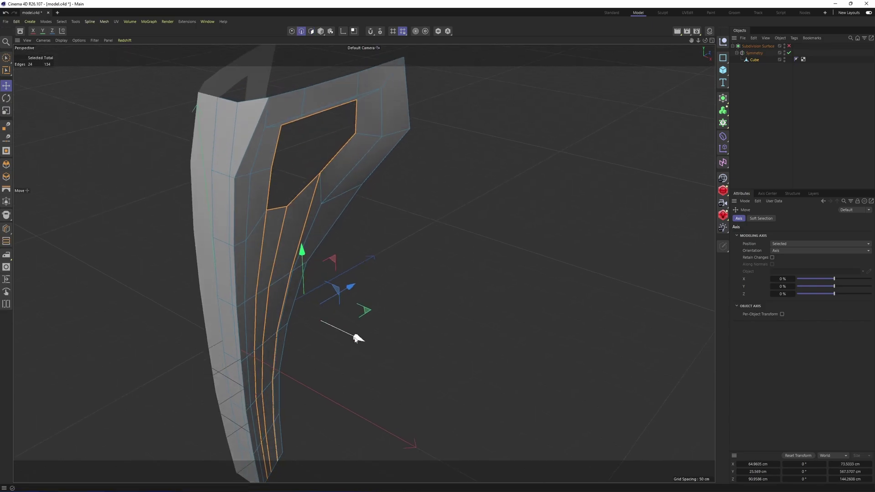
Try to move the selected cutout and stem edges inward along the X axis
left_click_drag(359, 341, 354, 338)
middle_click(412, 176)
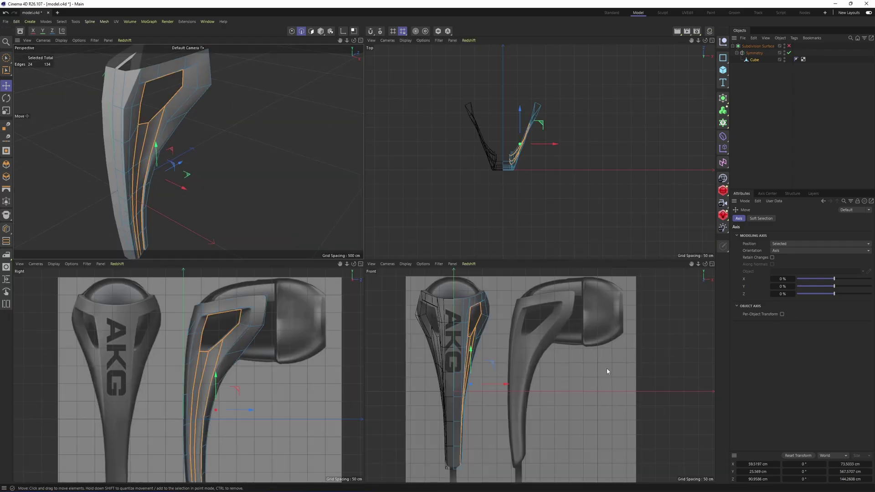
middle_click(141, 176)
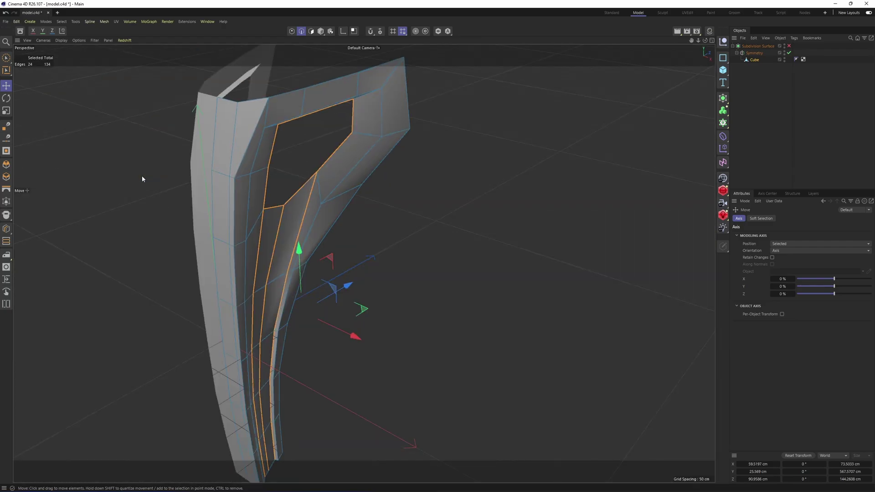
scroll(395, 283, "up", 3)
left_click_drag(367, 277, 400, 299)
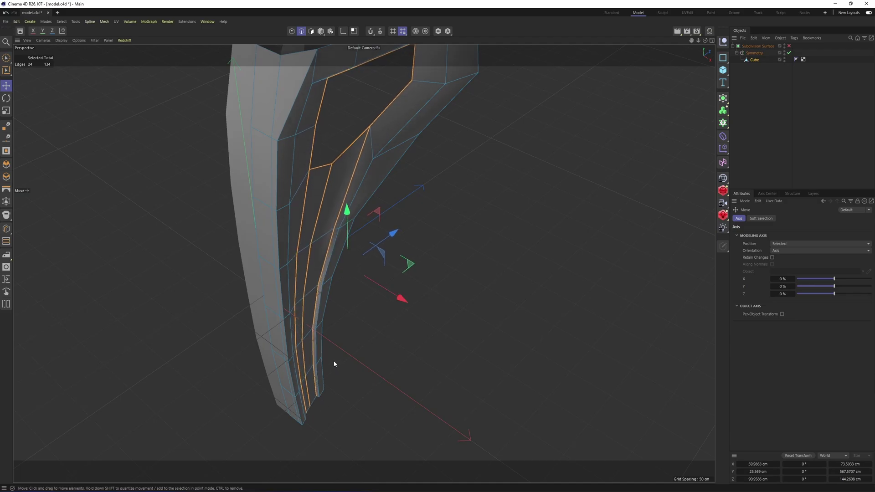
key("ctrl+z")
Set the modeling axis for scaling the selected edges to -100% in X, Y and Z
middle_click(421, 368)
middle_click(531, 382)
middle_click_drag(335, 377, 378, 369, "alt")
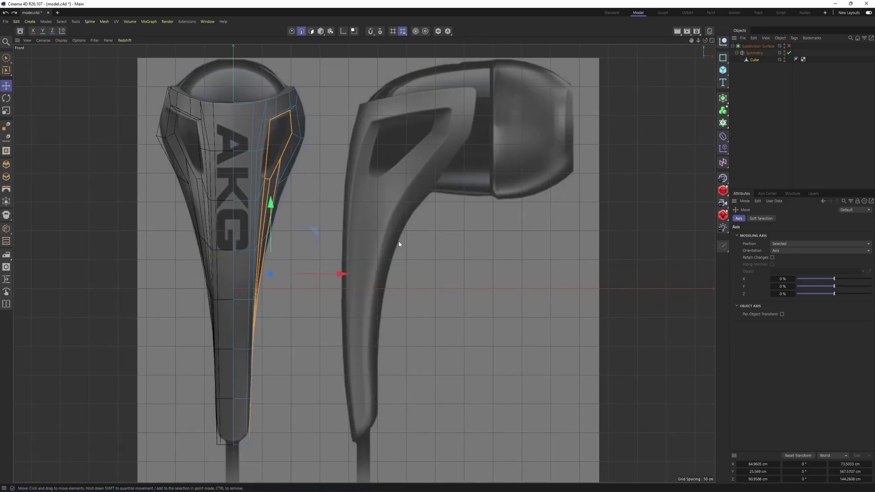
key("F1")
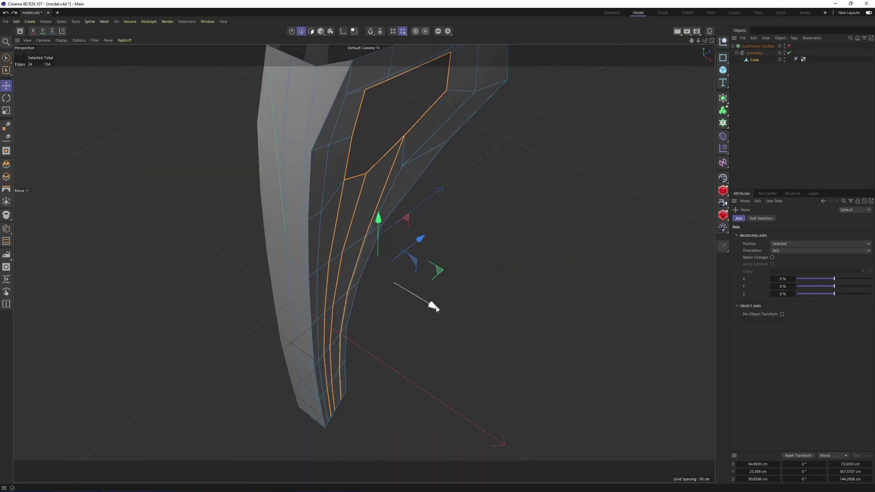
left_click_drag(435, 307, 414, 328, "alt")
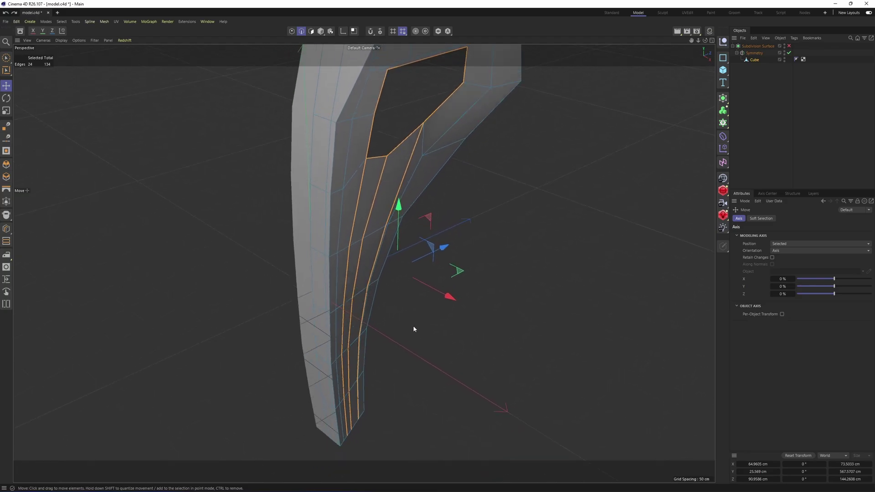
key("t")
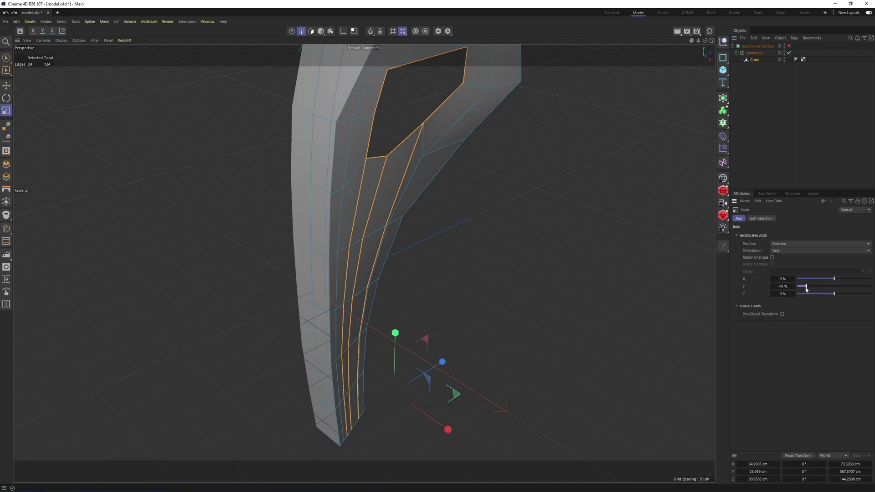
left_click_drag(806, 289, 804, 288)
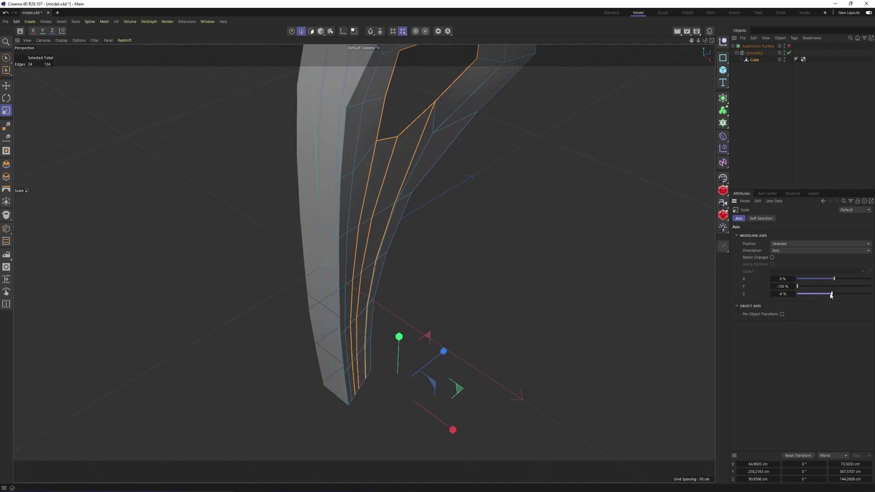
left_click_drag(378, 388, 396, 386, "alt")
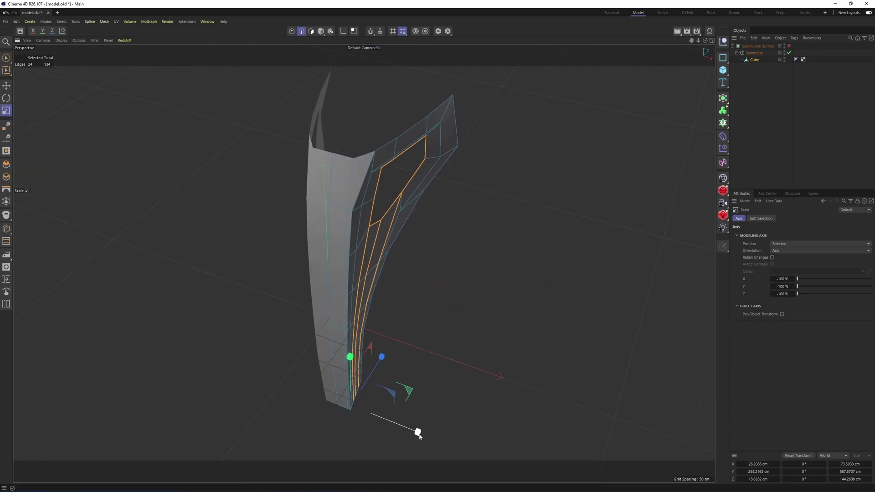
Scale the selected cutout and stem edges inward along X to a size of about 56 cm
left_click_drag(419, 435, 407, 432)
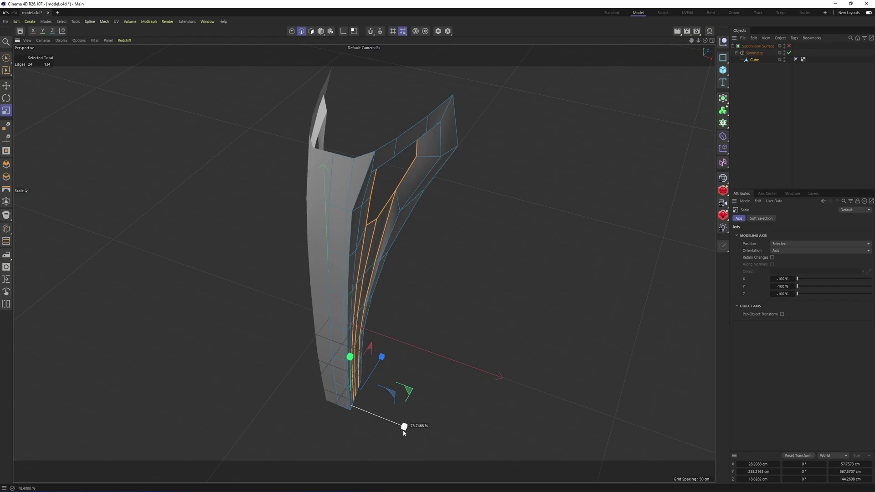
middle_click(433, 362)
middle_click(433, 383)
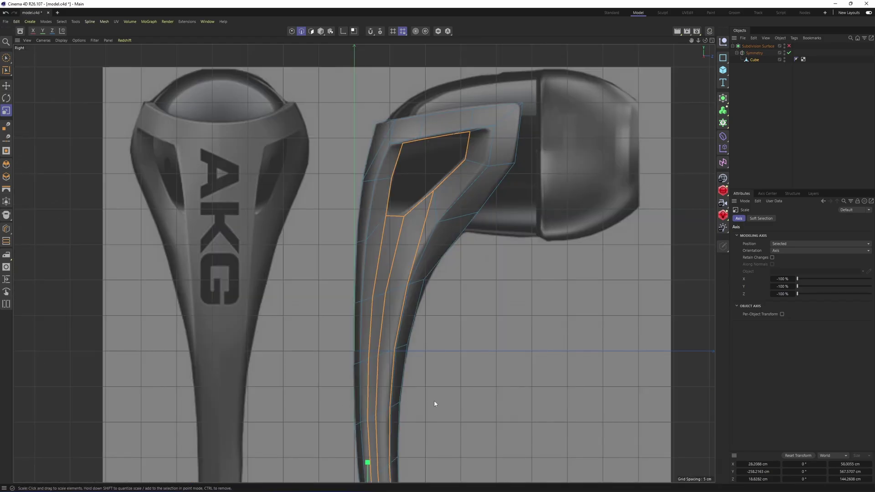
key("F1")
left_click_drag(365, 383, 361, 409, "alt")
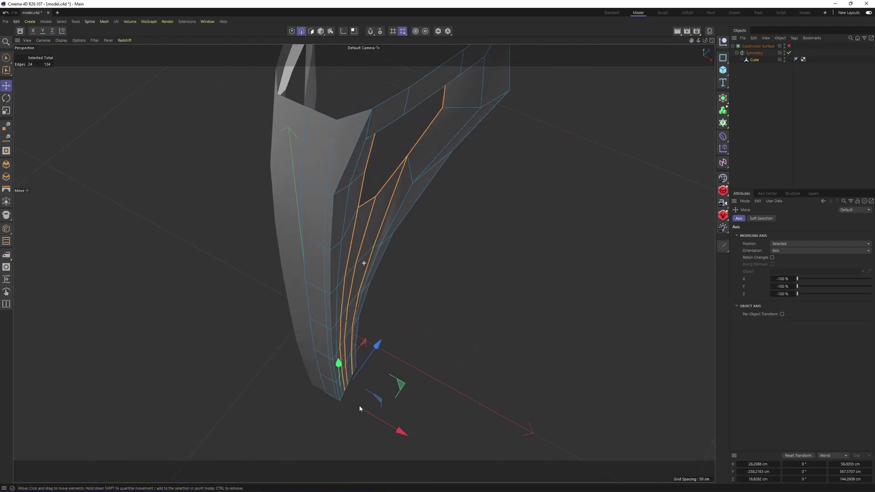
Nudge the selected cutout and stem edges slightly inward along the X axis
right_click_drag(360, 408, 374, 421, "alt")
left_click_drag(383, 471, 379, 463)
left_click_drag(375, 233, 330, 221, "alt")
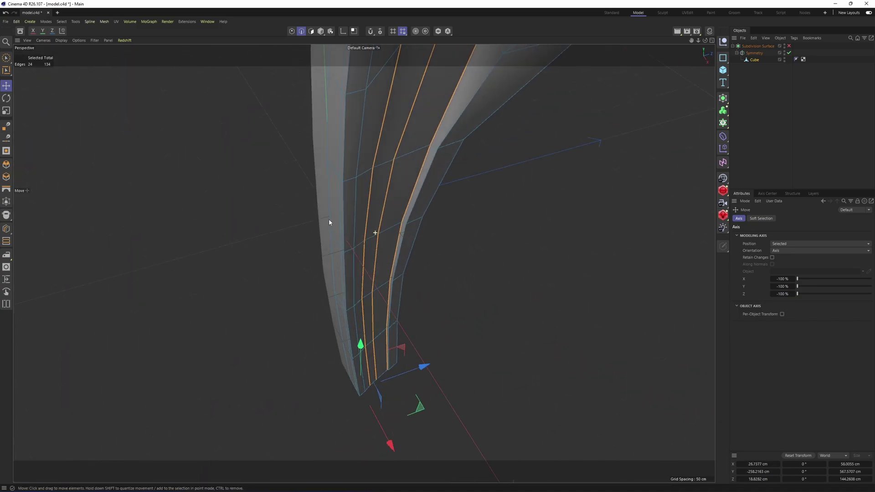
middle_click_drag(330, 221, 317, 336, "alt")
left_click_drag(317, 336, 317, 200, "alt")
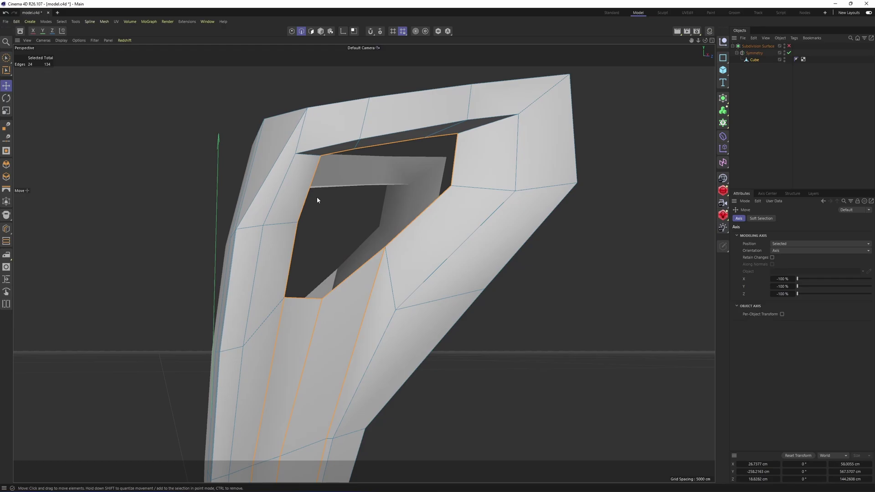
Clone the edge loop around the outside of the cutout recess inward with Edge Slide, at an offset of about 13.7%
middle_click(277, 190)
scroll(513, 371, "down", 3)
scroll(250, 366, "up", 6)
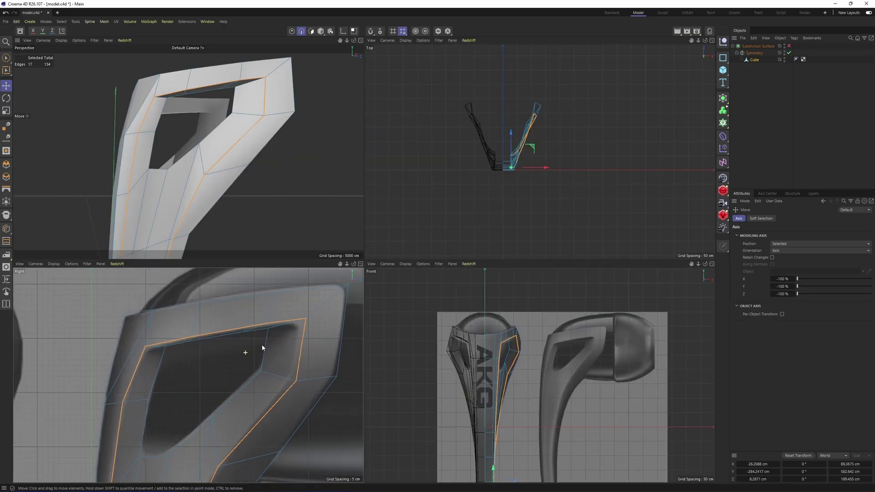
scroll(246, 346, "up", 2)
middle_click(220, 159)
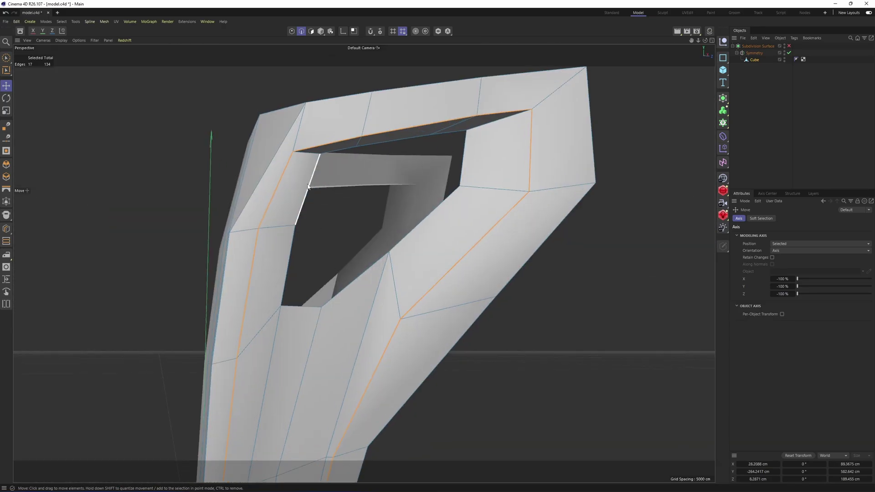
scroll(298, 188, "up", 2)
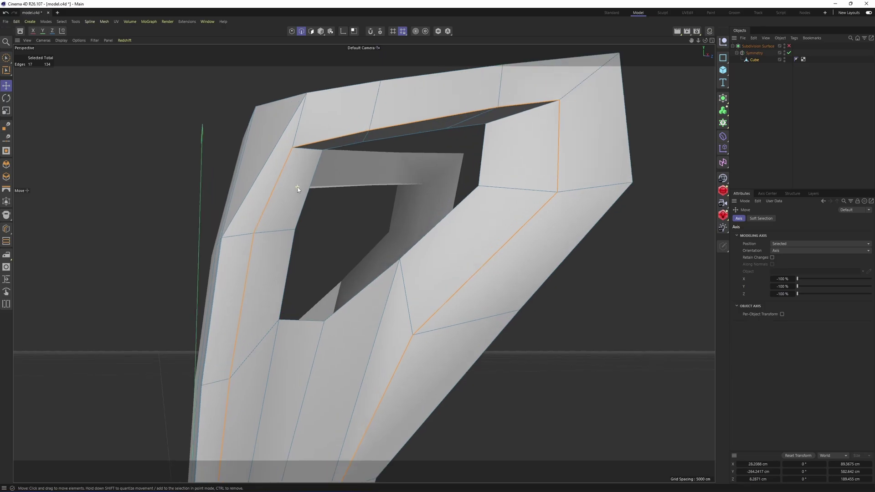
key("m")
key("o")
scroll(294, 173, "up", 2)
scroll(301, 160, "down", 3)
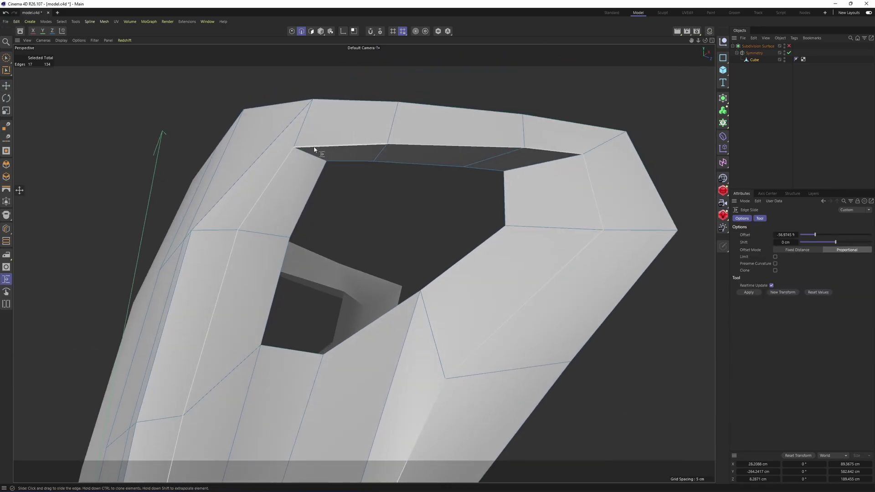
mouse_move(314, 149)
left_mouse_down("ctrl")
mouse_move(331, 152)
mouse_move(272, 165)
left_mouse_up("ctrl")
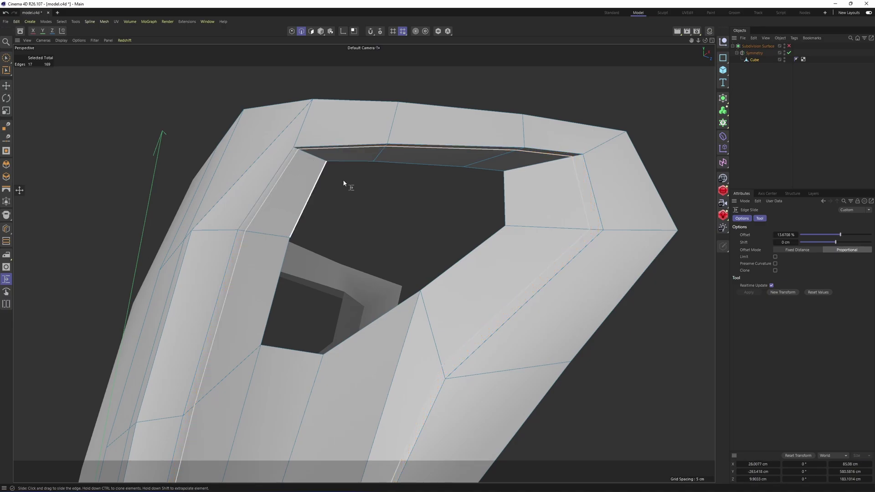
Examine the subdivided frame and its recessed cutout from several angles
key("q")
left_click(784, 119)
left_click_drag(363, 262, 391, 260, "alt")
left_click_drag(384, 216, 470, 219, "alt")
middle_click_drag(475, 224, 422, 182, "alt")
left_click_drag(363, 261, 452, 230, "alt")
middle_click_drag(479, 224, 447, 201, "alt")
left_click_drag(448, 201, 445, 205, "alt")
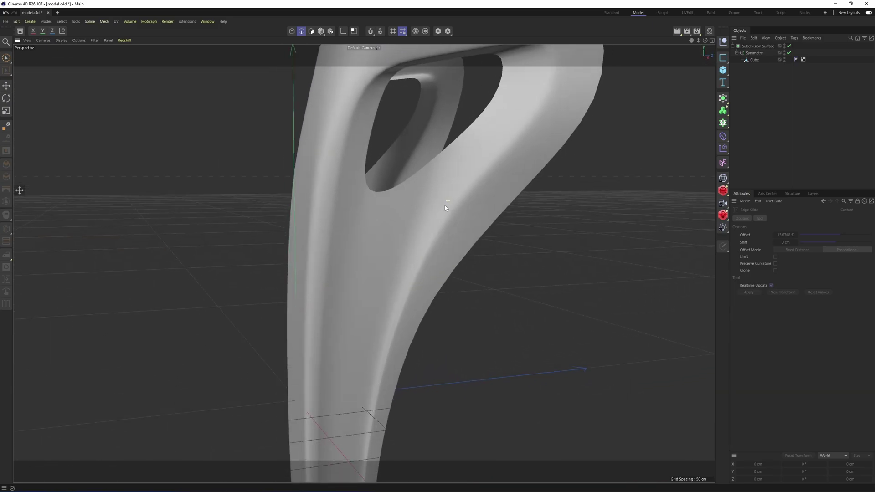
middle_click_drag(445, 206, 401, 235, "alt")
left_click_drag(371, 241, 313, 464, "alt")
Select the middle edge loop running down the stem from the cutout and check the smoothed surface around it
key("q")
left_click(369, 268)
key("e")
double_click(332, 270)
left_click_drag(340, 356, 502, 293, "alt")
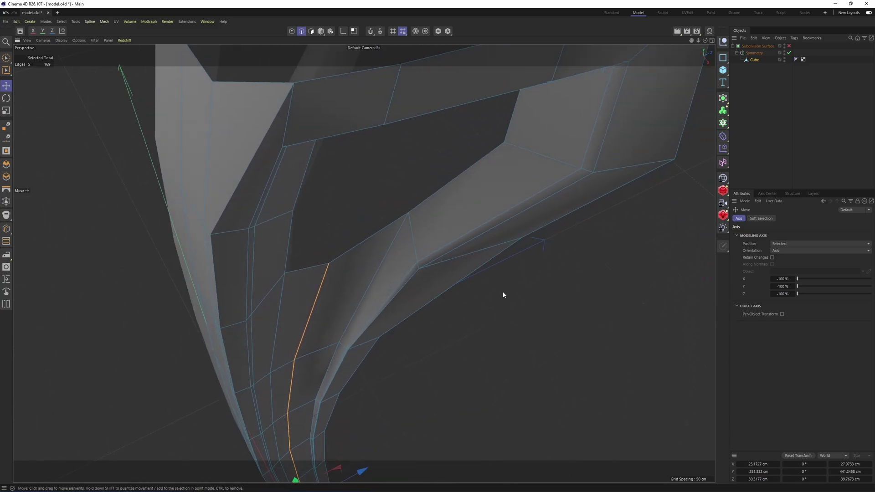
key("q")
left_click(734, 169)
left_click_drag(474, 224, 339, 373, "alt")
scroll(374, 235, "down", 5)
key("ctrl+z")
key("q")
scroll(409, 303, "up", 5)
Slide the stem edge loop below the cutout's slanted side by about -25.8% with Edge Slide
left_click(415, 233)
key("m")
key("o")
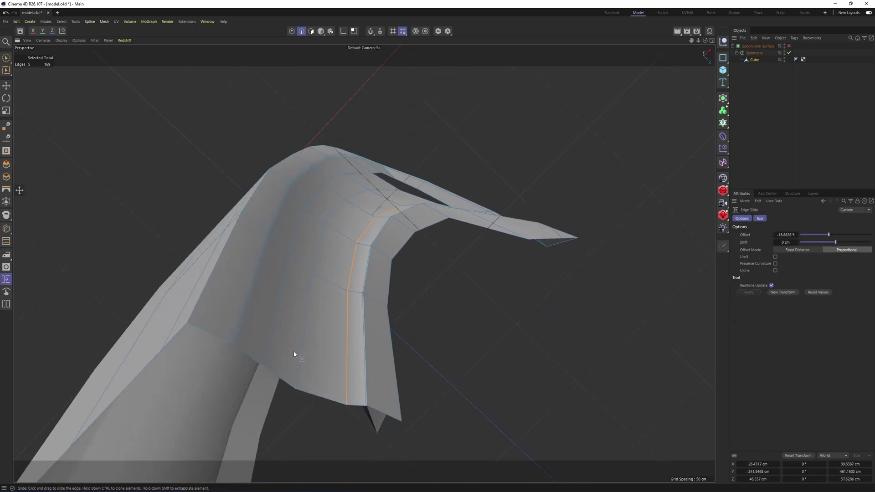
left_click_drag(270, 349, 271, 349)
left_click_drag(271, 348, 285, 309, "alt")
left_click_drag(333, 209, 344, 269, "alt")
key("q")
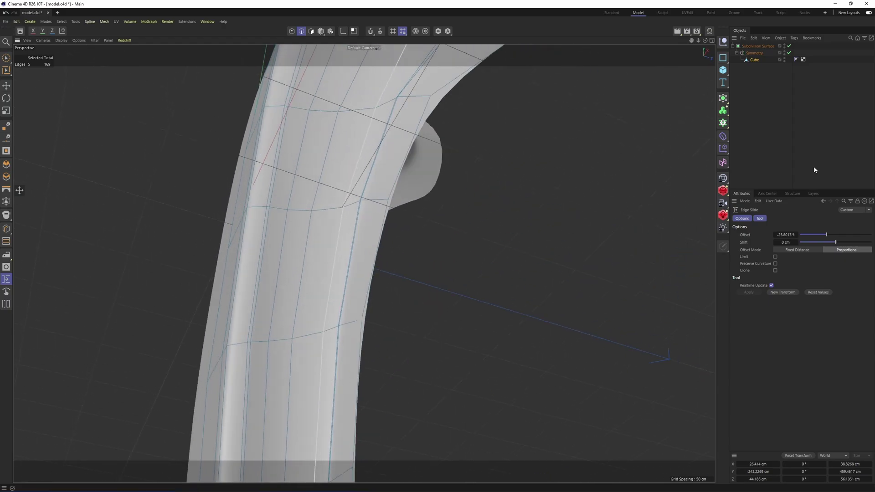
Review the smoothed stem and cutout, and undo the deselection of the stem edge loop
left_click(815, 169)
right_click_drag(434, 181, 371, 207, "alt")
left_click_drag(370, 210, 416, 230, "alt")
middle_click_drag(426, 82, 423, 185, "alt")
right_click_drag(423, 184, 459, 184, "alt")
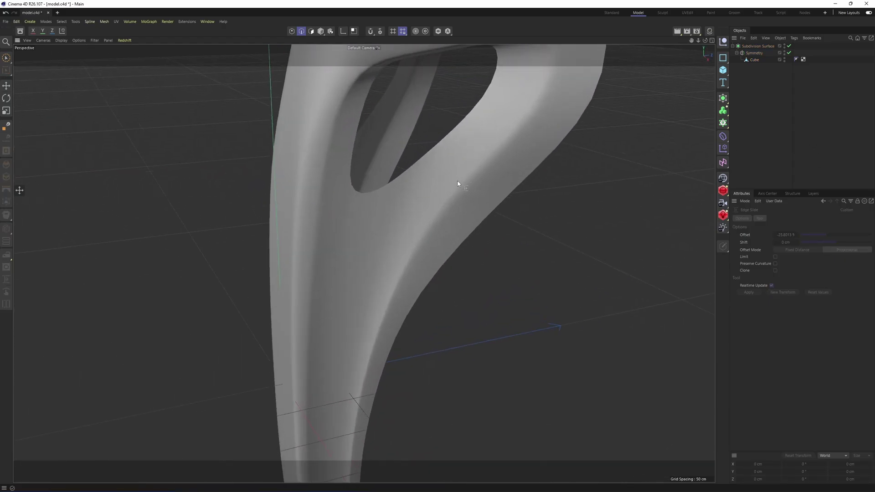
key("ctrl+z")
key("ctrl+z")
middle_click_drag(387, 202, 363, 263, "alt")
left_click_drag(364, 263, 456, 212, "alt")
right_click_drag(455, 212, 381, 250, "alt")
Select the cutout's border loop and clone it a short distance onto the surrounding faces with Edge Slide
key("e")
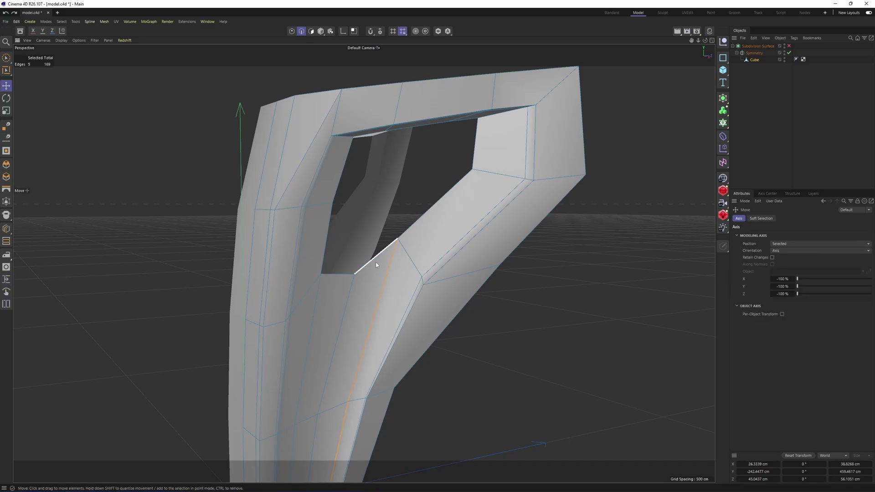
double_click(376, 261)
middle_click_drag(401, 219, 409, 246, "alt")
key("m")
key("o")
left_click_drag(410, 246, 458, 246, "alt")
middle_click_drag(364, 261, 428, 270, "alt")
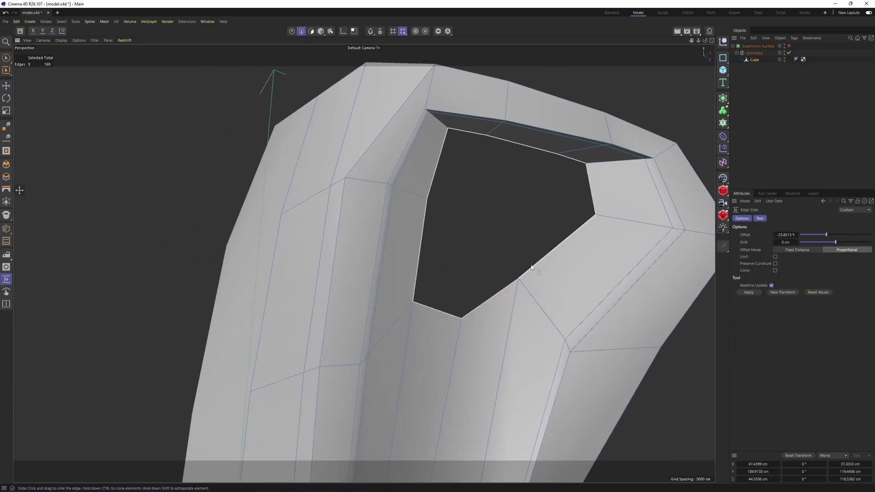
right_click_drag(497, 273, 525, 276, "alt")
left_click_drag(525, 276, 529, 276, "ctrl")
Merge the extra points where the stem edge meets the cutout's slanted border, using the Polygon Pen
right_click(554, 268)
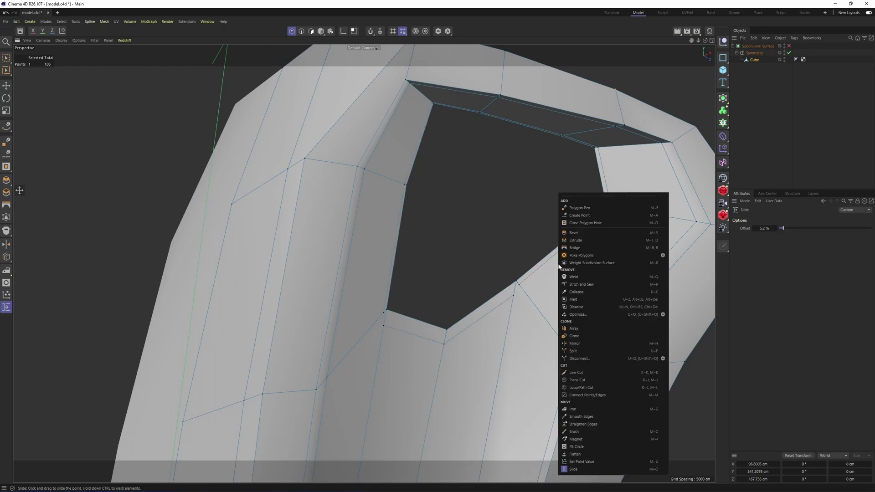
left_click(585, 218)
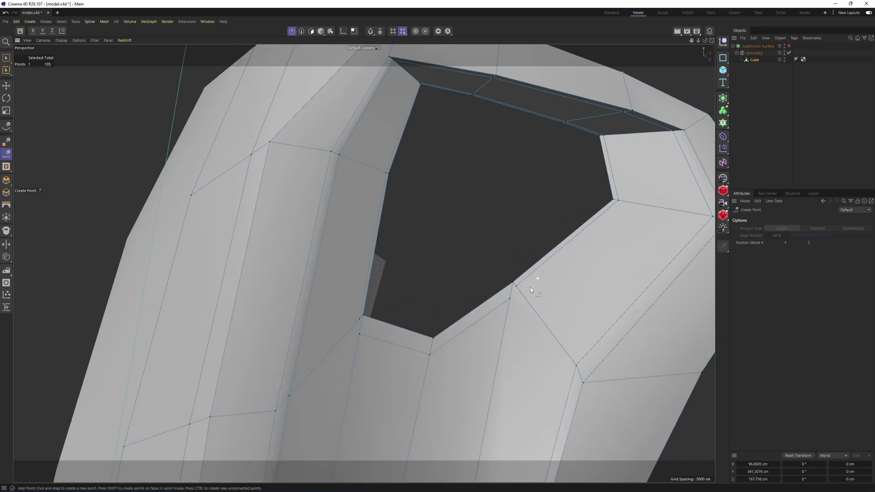
scroll(520, 294, "up", 1)
right_click(565, 214)
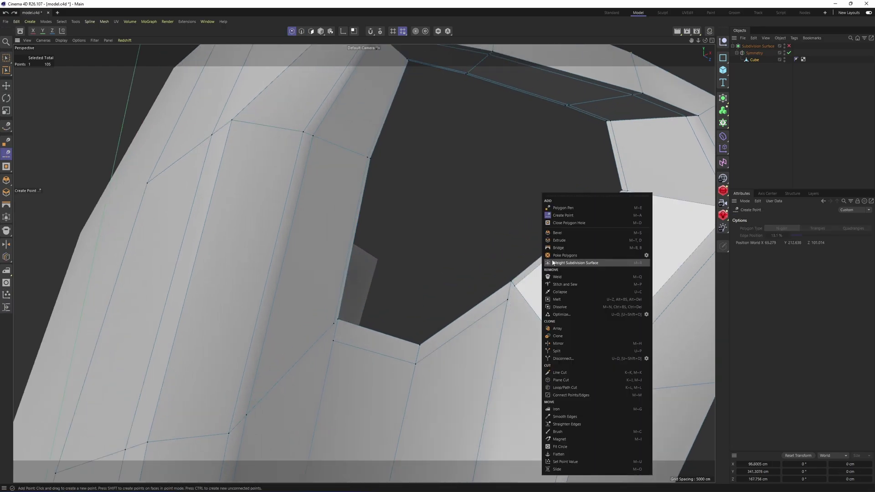
left_click(567, 209)
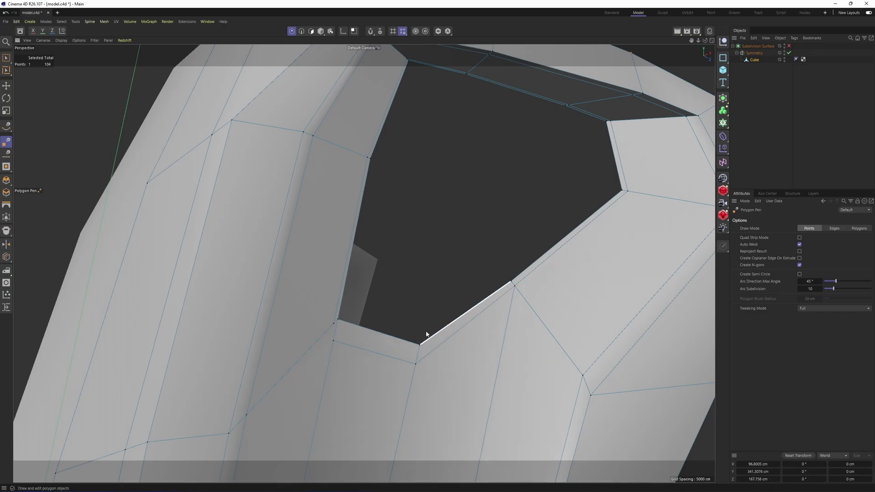
Preview the smoothed cutout and set the viewport display to Gouraud Shading (Lines)
key("q")
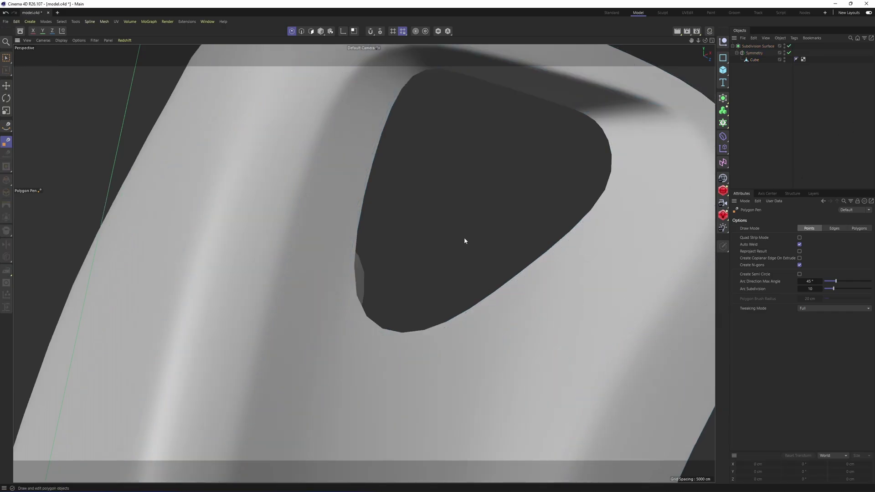
mouse_move(464, 238)
left_mouse_down("alt")
mouse_move(357, 318)
mouse_move(379, 313)
mouse_move(465, 248)
left_mouse_up("alt")
key("n")
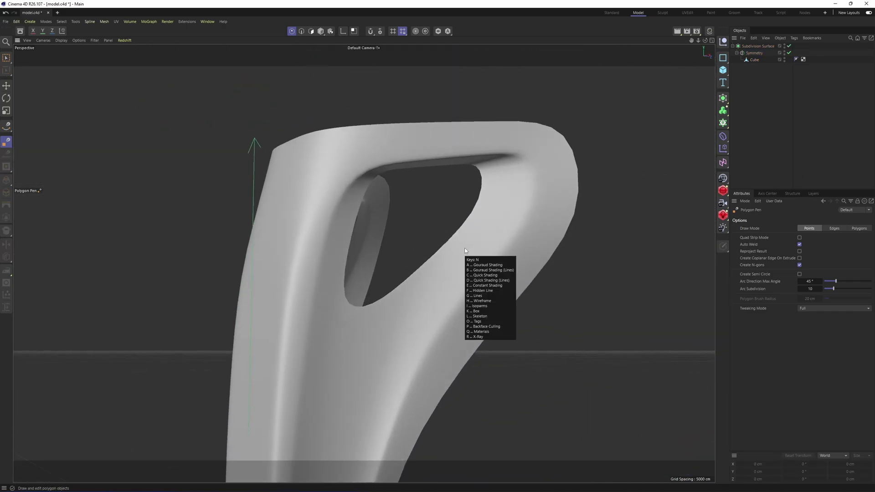
key("b")
scroll(470, 228, "up", 3)
key("q")
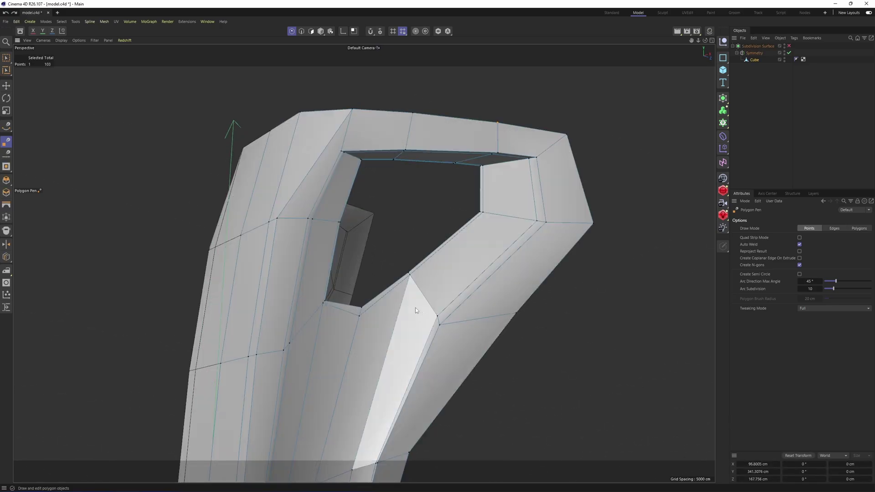
Compare the smoothed cutout's outline and corners with the side reference image in the right view
middle_click(416, 311)
middle_click(301, 378)
key("q")
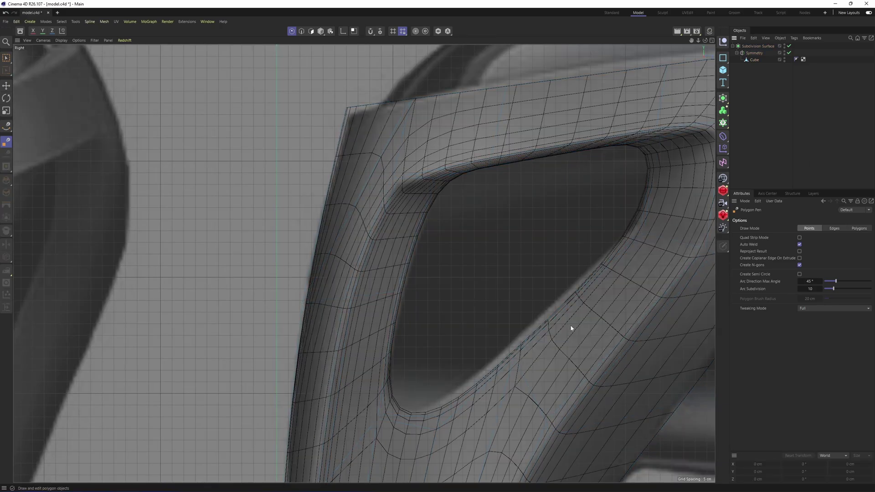
middle_click_drag(570, 328, 572, 249, "alt")
key("0")
left_click_drag(418, 325, 458, 374)
left_click_drag(477, 308, 470, 306)
left_click_drag(487, 241, 524, 288)
left_click_drag(557, 234, 559, 181)
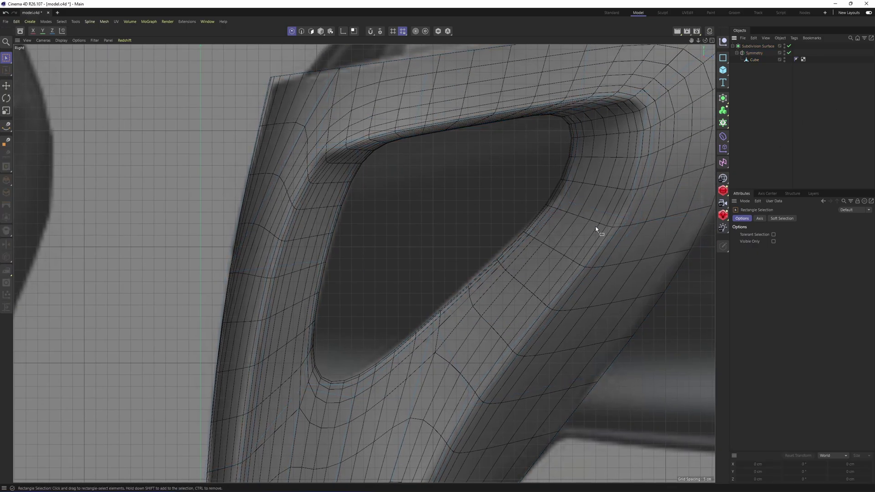
middle_click(401, 235)
middle_click(345, 196)
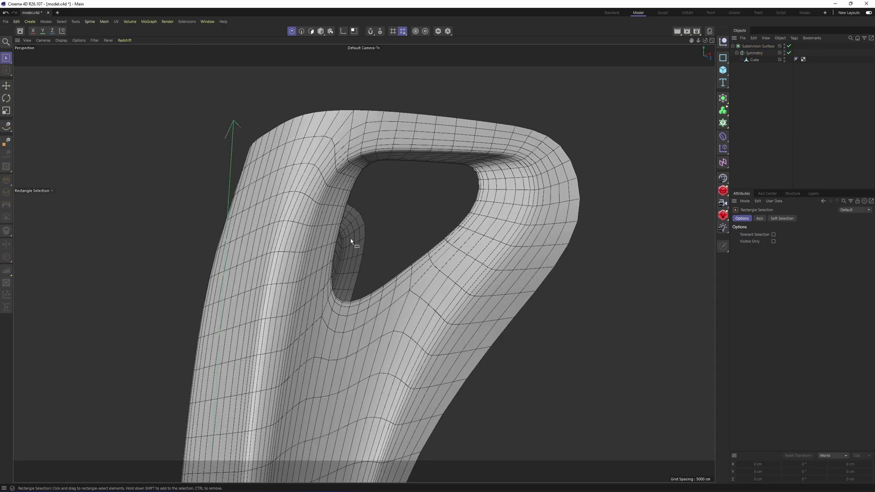
Select the edges at the cutout's upper front corner in the right view
left_click_drag(351, 241, 349, 284, "alt")
left_click(349, 285)
key("q")
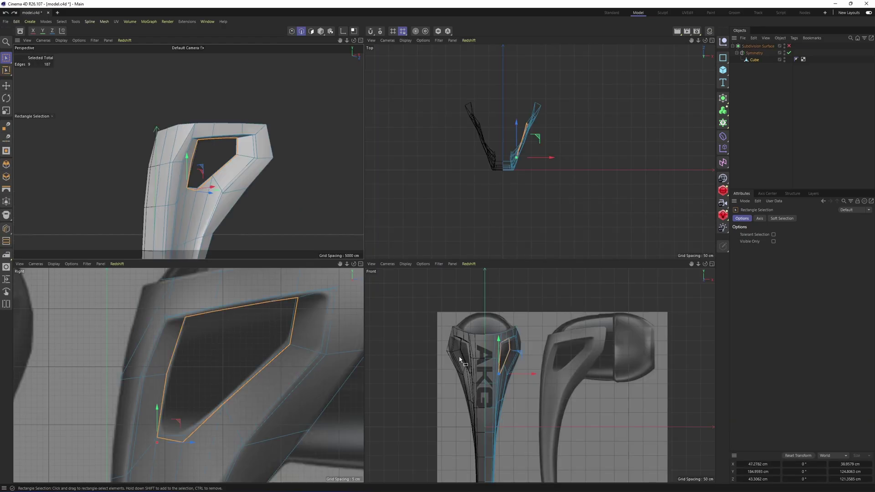
scroll(310, 365, "up", 3)
scroll(218, 374, "up", 2)
left_click_drag(206, 359, 225, 366)
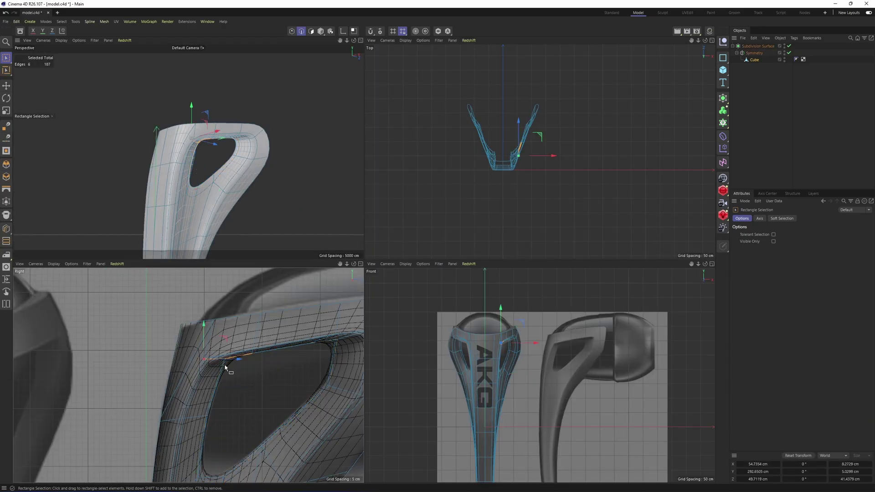
Reduce the selection to the three short edges running through the thickness of the cutout's upper front corner
middle_click(242, 194)
key("q")
scroll(374, 249, "up", 3)
left_click_drag(364, 263, 402, 239, "alt")
left_click_drag(348, 222, 387, 250)
scroll(391, 264, "up", 3)
middle_click_drag(360, 238, 357, 307, "alt")
left_click_drag(357, 307, 402, 336, "alt")
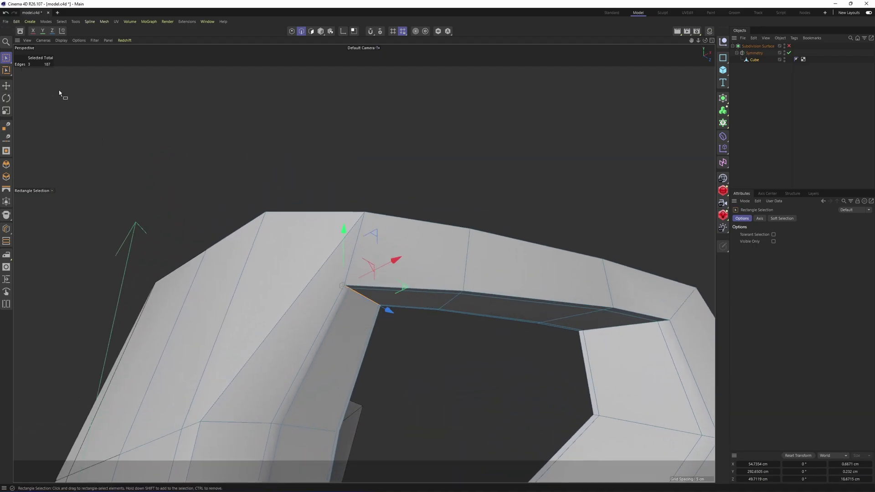
Bevel the selected corner edges in Chamfer mode with a subdivision of 1
right_click(437, 299)
left_click(456, 190)
scroll(493, 275, "up", 3)
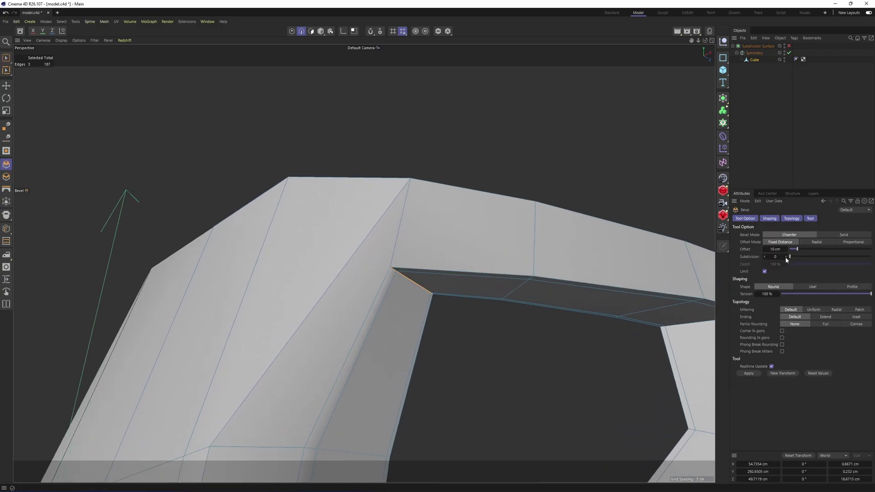
scroll(441, 286, "up", 2)
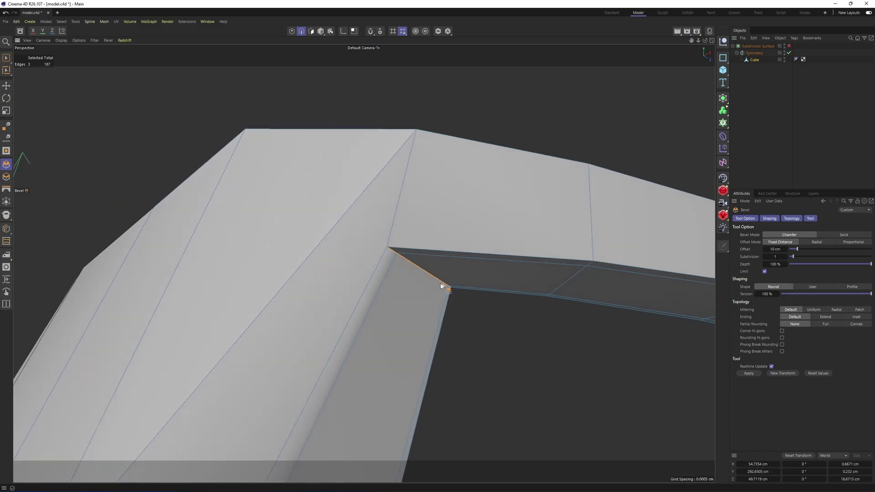
left_click_drag(419, 268, 436, 255)
Weld the stray point beside the beveled corner onto its neighbor with the Polygon Pen
left_click_drag(437, 256, 421, 262, "alt")
right_click(460, 177)
left_click(491, 164)
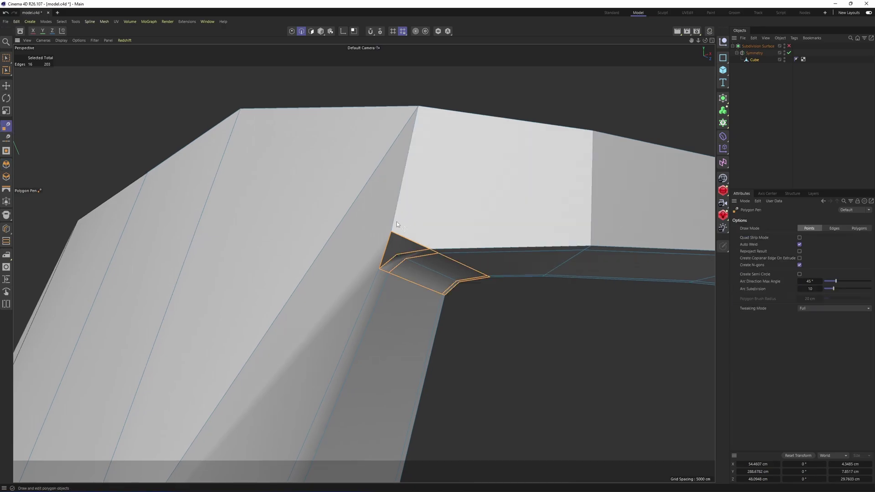
mouse_move(396, 235)
left_mouse_down()
mouse_move(401, 257)
mouse_move(352, 301)
left_mouse_up()
middle_click_drag(352, 301, 435, 275, "alt")
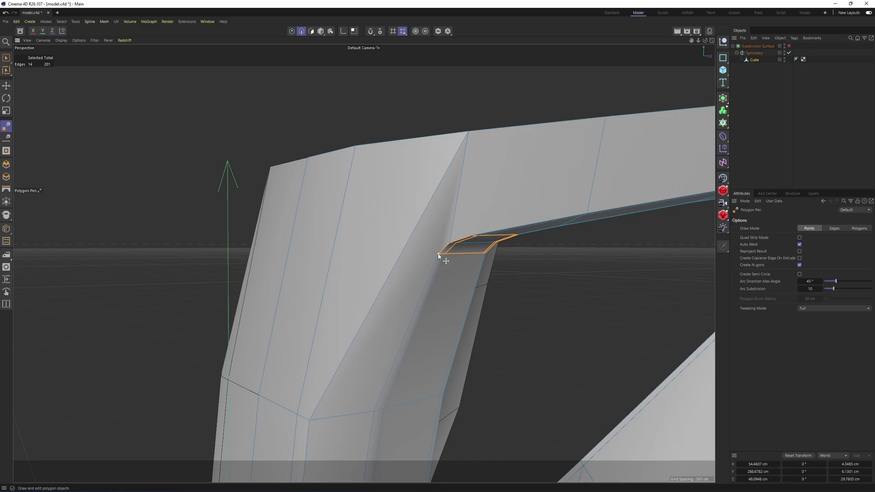
Cut new edges with the Polygon Pen from the beveled corner across the frame's front and up to its top rim
left_click(439, 255)
left_click(290, 247)
left_click_drag(425, 247, 455, 286, "alt")
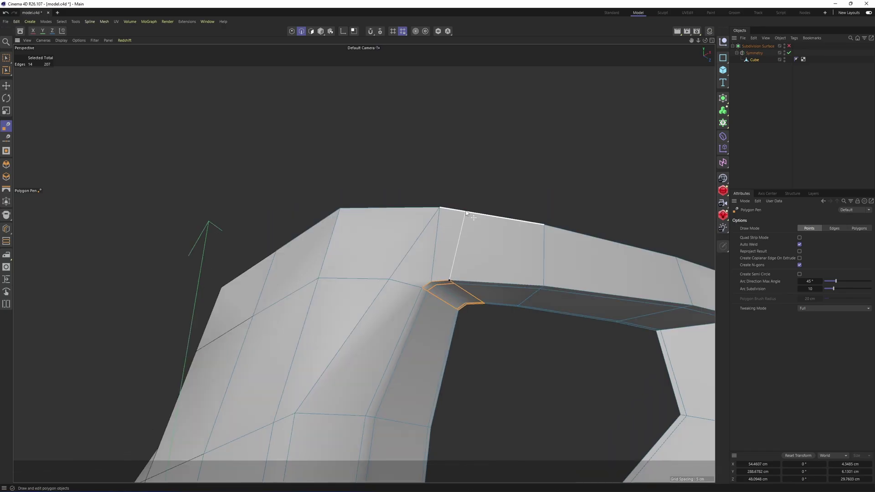
left_click_drag(460, 223, 451, 239, "alt")
key("Return")
key("Return")
Slide the new cut's upper point along the frame's top rim
right_click(451, 242)
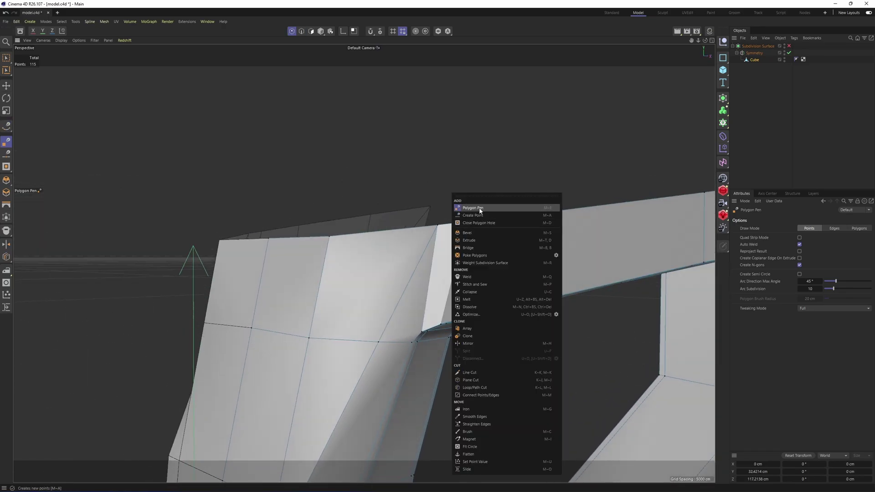
left_click(469, 470)
left_click_drag(445, 267, 331, 267, "alt")
key("e")
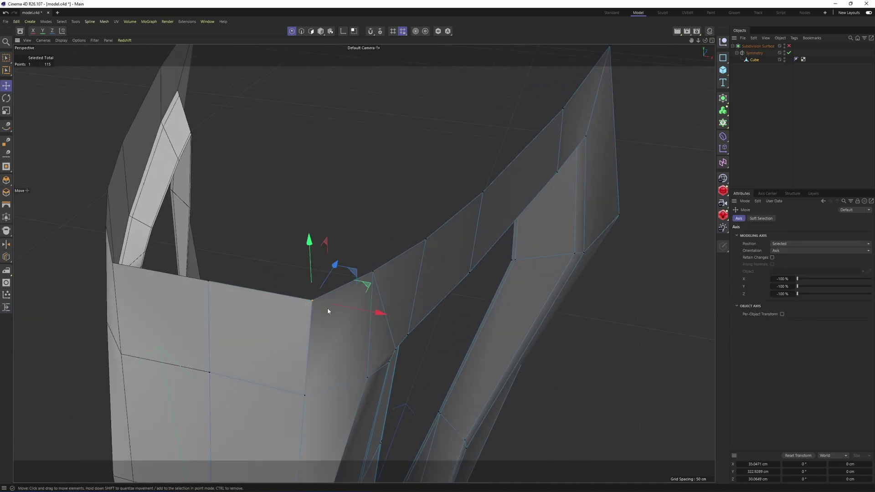
Examine the top rim's front curve with its four front edges selected and Subdivision Surface smoothing enabled
key("Return")
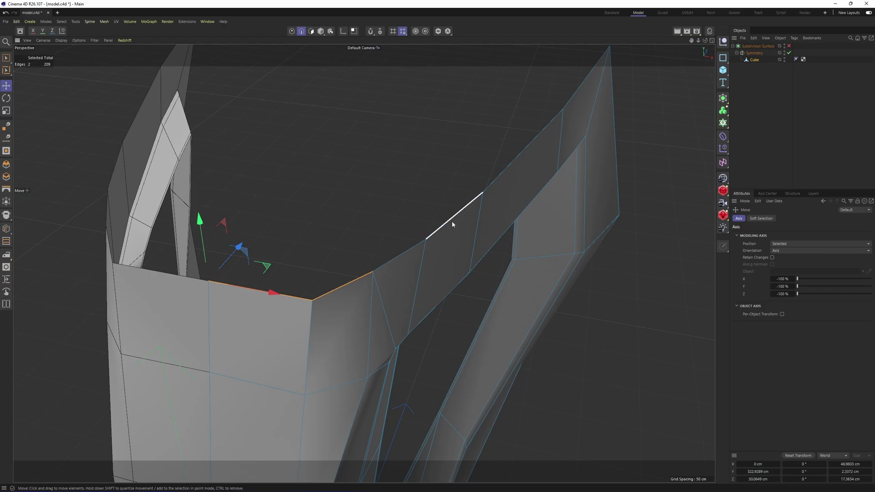
left_click(397, 262, "shift")
middle_click_drag(386, 274, 373, 286, "alt")
left_click_drag(373, 286, 415, 251, "alt")
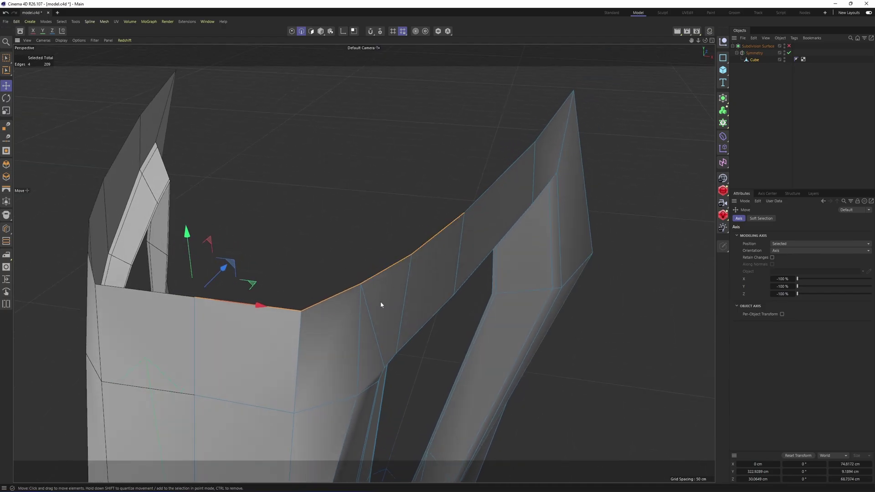
key("q")
key("Return")
key("Return")
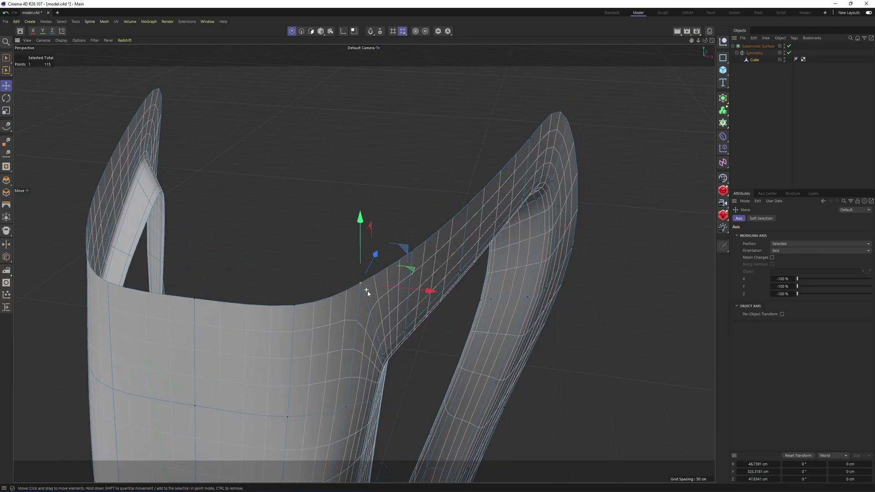
Slide the top rim points beside the front corner along the rim and preview the smoothed result
key("q")
key("m")
key("o")
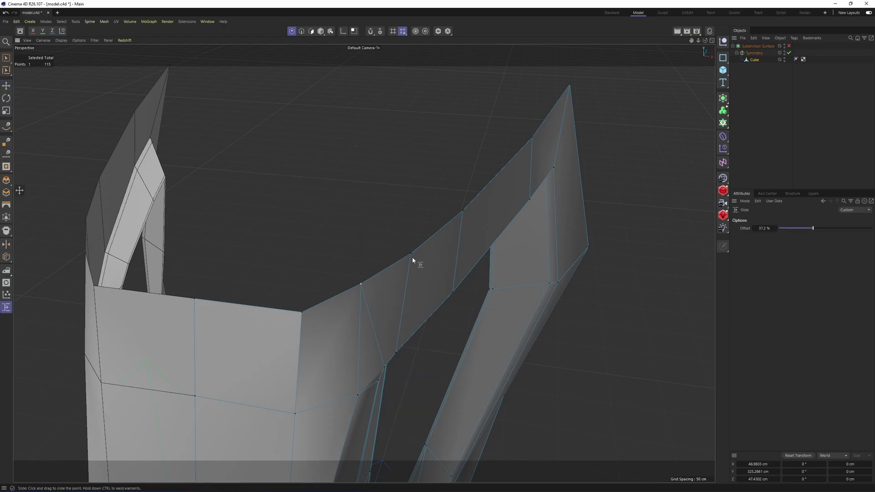
key("q")
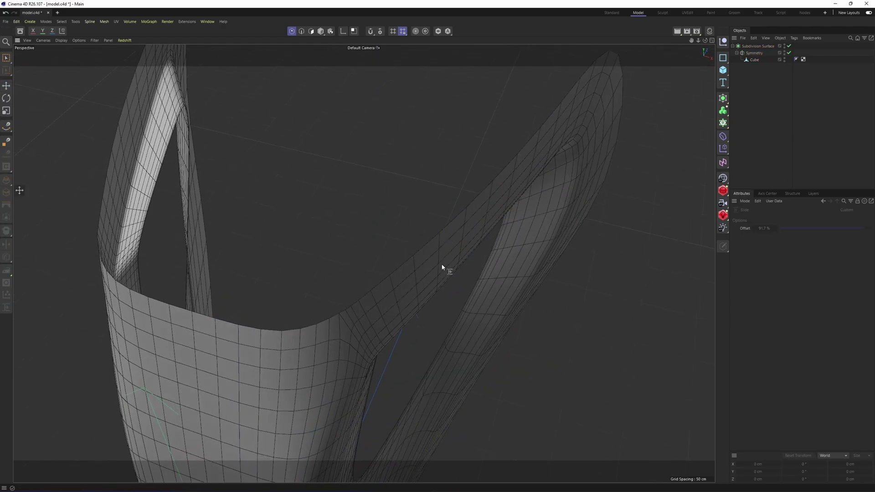
left_click_drag(395, 259, 406, 258, "alt")
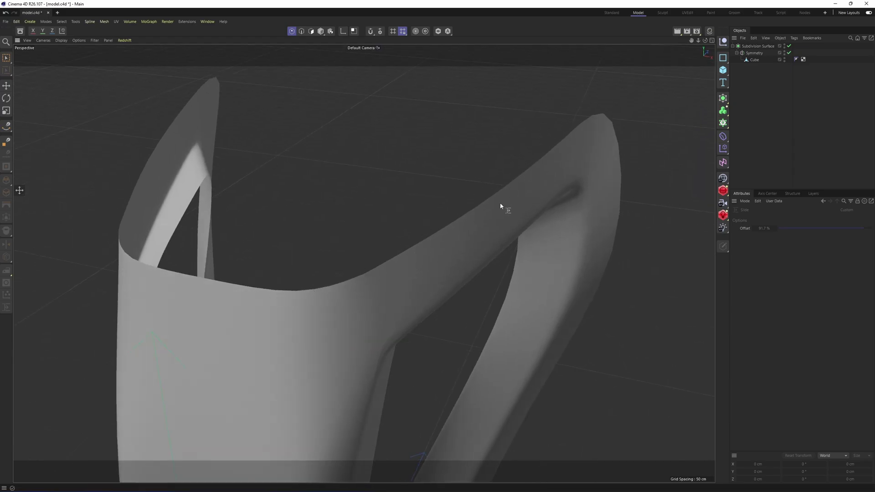
key("ctrl+z")
key("q")
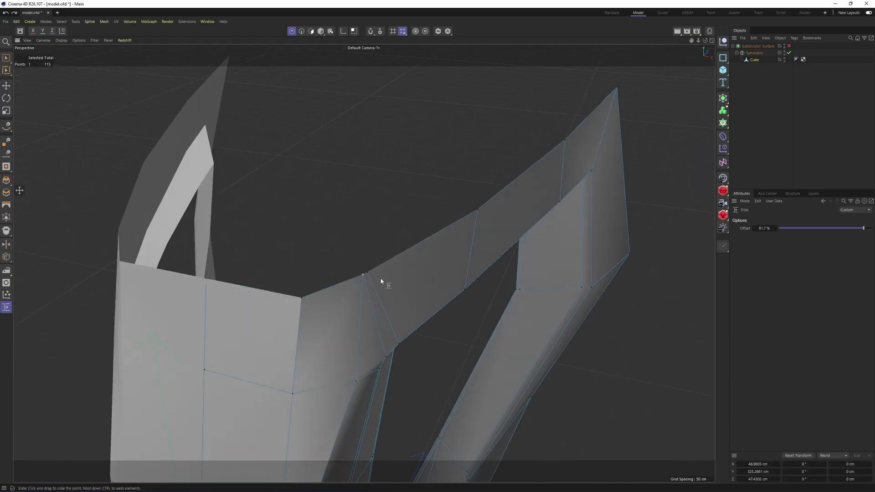
Reposition the top rim's front corner point and the points beside it using Move and Slide, checking the smoothed curve
left_click_drag(376, 268, 370, 296, "alt")
key("e")
left_click_drag(422, 301, 426, 302)
left_click(300, 303)
mouse_move(332, 260)
left_mouse_down("alt")
mouse_move(337, 275)
mouse_move(333, 246)
left_mouse_up("alt")
left_click_drag(364, 262, 325, 262, "alt")
key("m")
key("o")
key("q")
scroll(325, 261, "up", 3)
key("q")
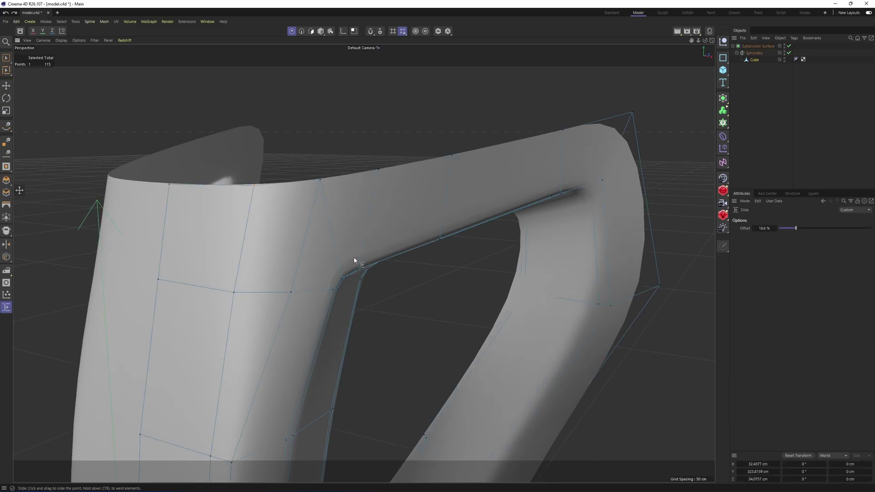
scroll(354, 258, "up", 3)
Disable Use Edge Breaks in the Cube's Phong tag and check the shading along the frame's stem
left_click(756, 61)
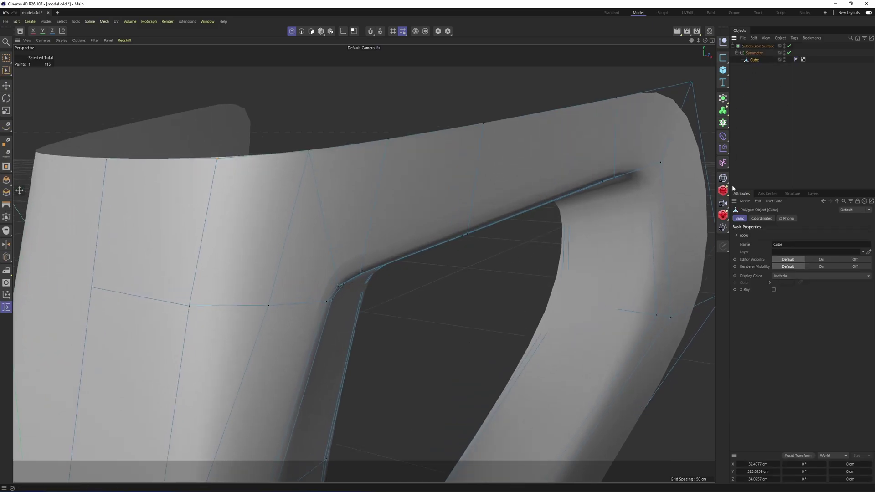
left_click(796, 60)
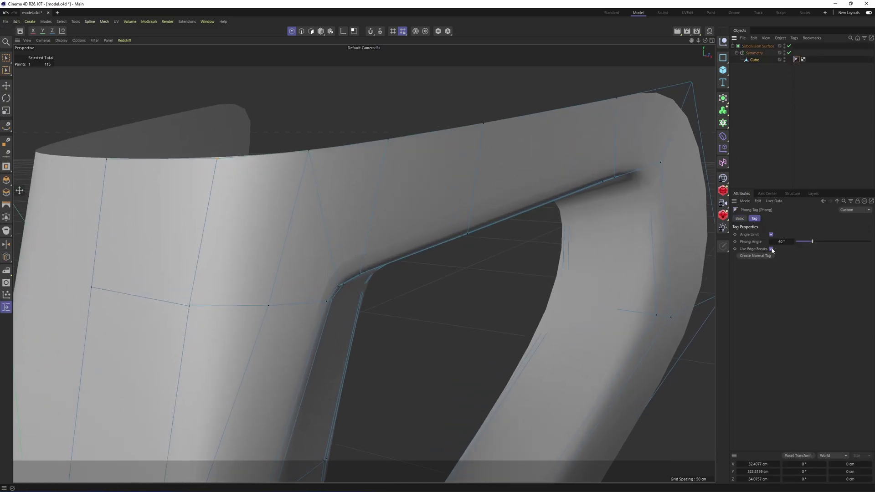
left_click(760, 137)
scroll(452, 181, "down", 5)
left_click_drag(394, 222, 369, 223, "alt")
middle_click_drag(379, 424, 383, 229, "alt")
key("ctrl+z")
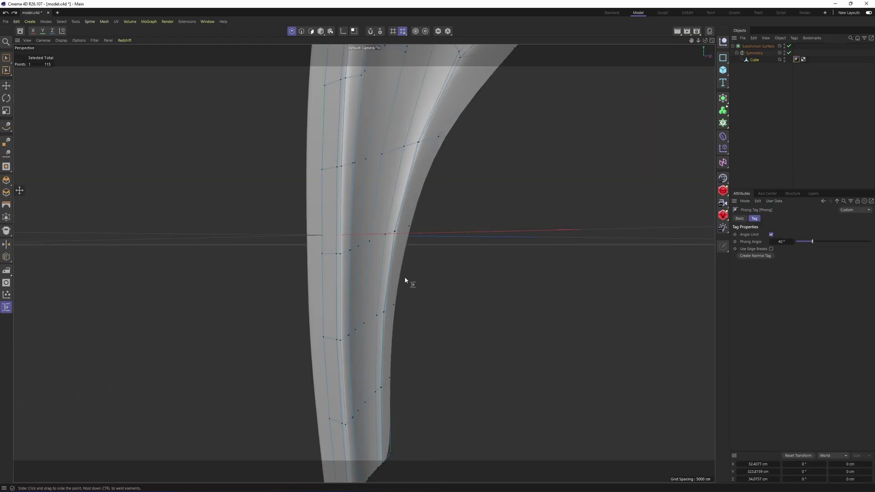
Select the four-edge run along the lower stem's rear side and slide it by about 39%, previewing the smoothed stem
middle_click(406, 282)
middle_click(563, 421)
key("F1")
key("q")
key("q")
key("q")
key("Return")
key("e")
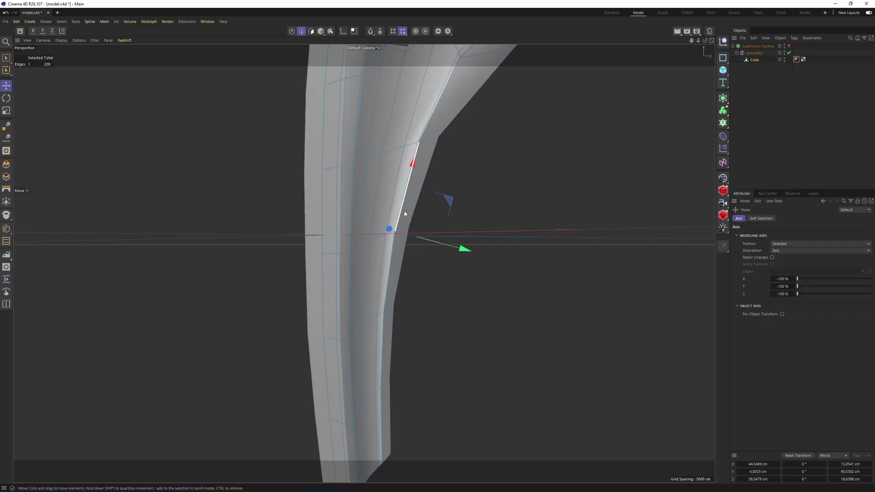
left_click_drag(404, 210, 395, 250, "alt")
double_click(392, 362)
key("m")
key("o")
key("q")
key("ctrl+shift+a")
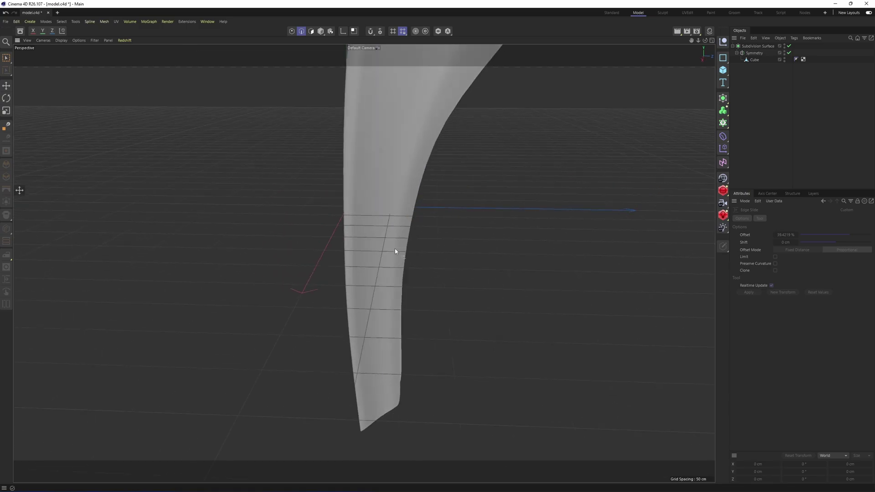
Examine the smoothed frame from several angles and compare the stem's tip with the front reference image
key("ctrl+z")
key("ctrl+z")
middle_click_drag(401, 248, 406, 338, "alt")
left_click_drag(406, 337, 592, 212, "alt")
key("q")
key("ctrl+shift+a")
right_click_drag(592, 212, 400, 271, "alt")
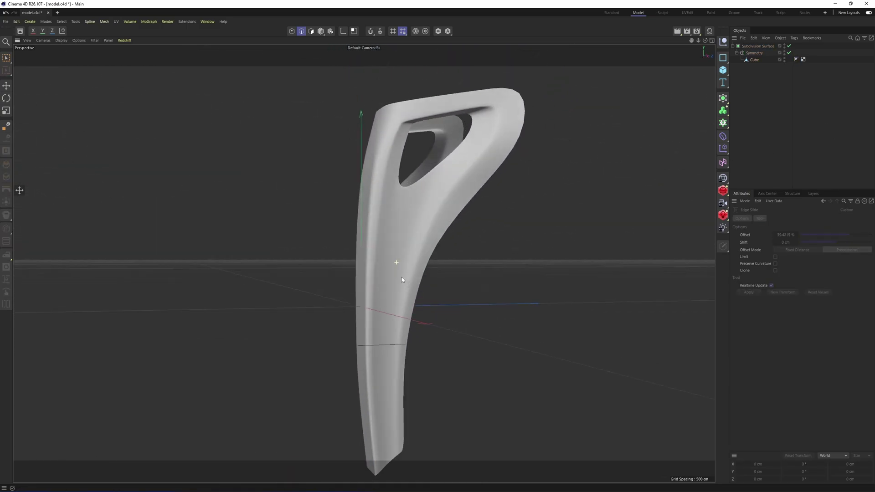
left_click_drag(400, 271, 389, 368, "alt")
key("ctrl+z")
key("ctrl+z")
key("F4")
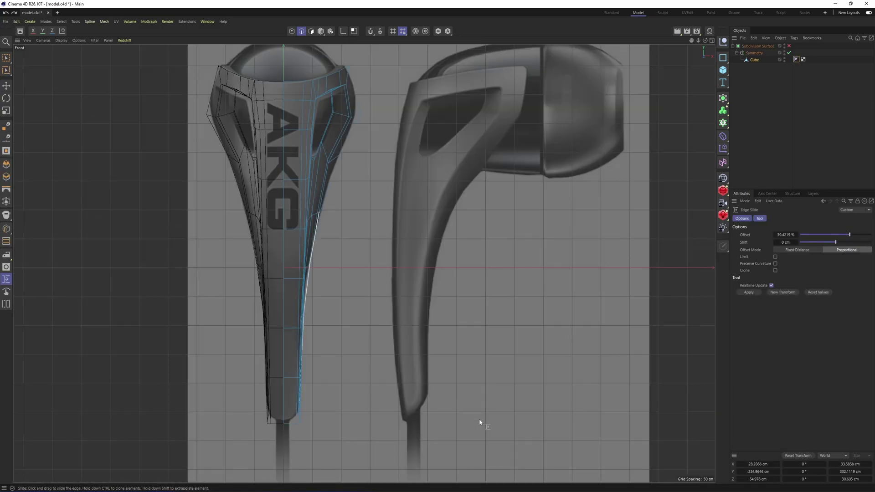
scroll(480, 420, "up", 6)
middle_click(457, 316)
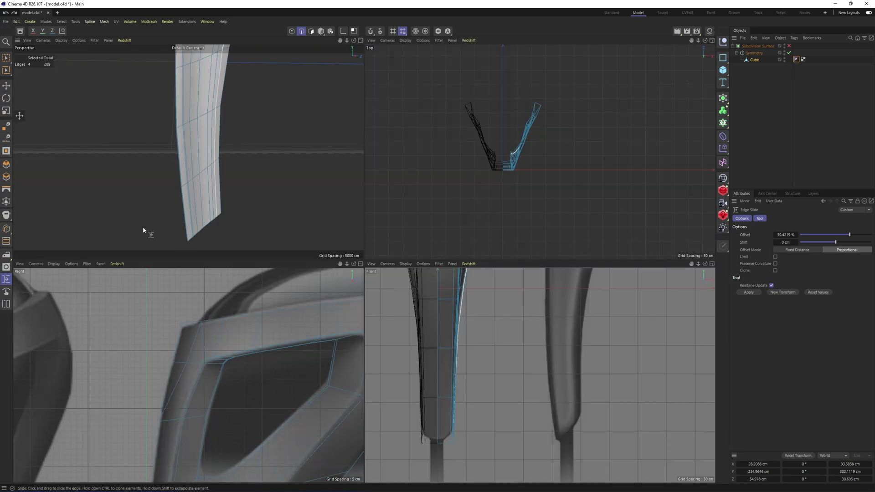
middle_click(143, 228)
Cut a new edge row across the stem's tip with the Polygon Pen, from the rear bottom corner to the front face
middle_click_drag(374, 343, 376, 270, "alt")
left_click_drag(376, 271, 466, 300, "alt")
scroll(426, 314, "up", 2)
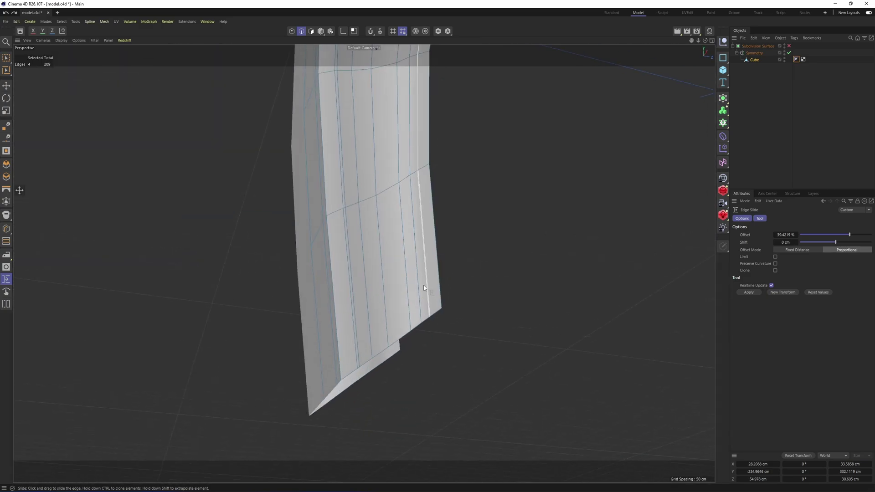
right_click(423, 285)
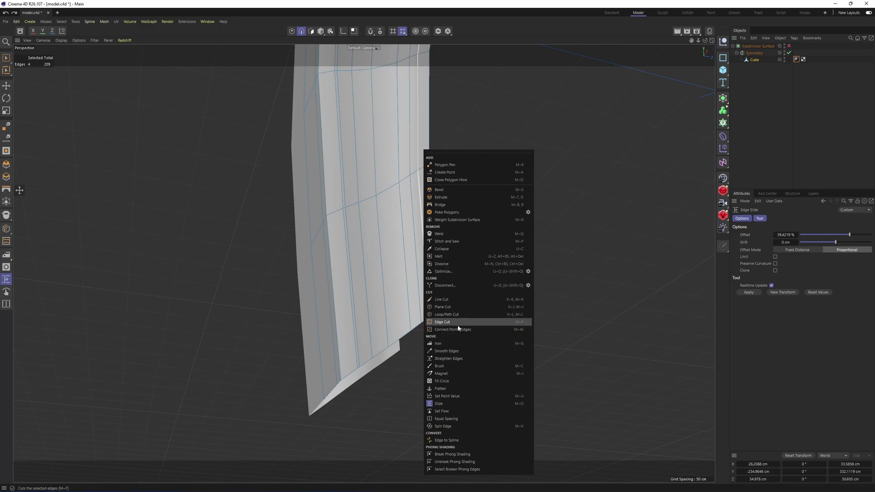
left_click(452, 166)
left_click_drag(454, 173, 547, 289, "alt")
left_click(545, 291)
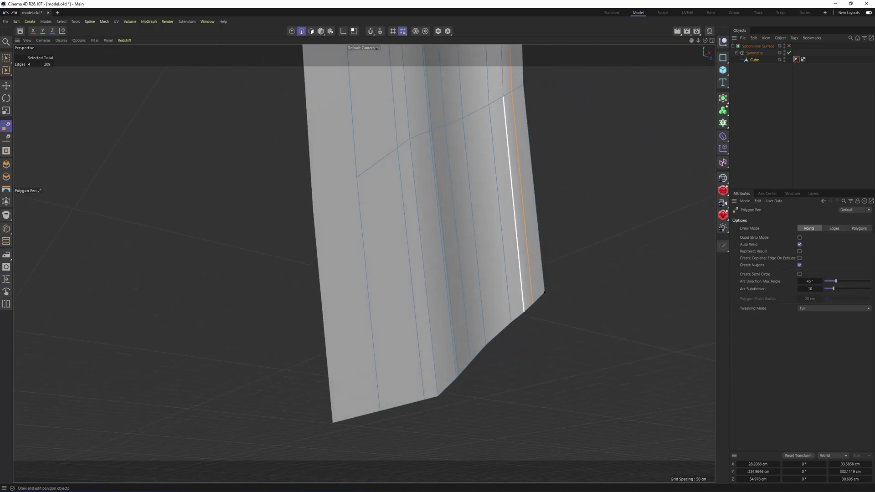
left_click_drag(523, 245, 511, 223, "alt")
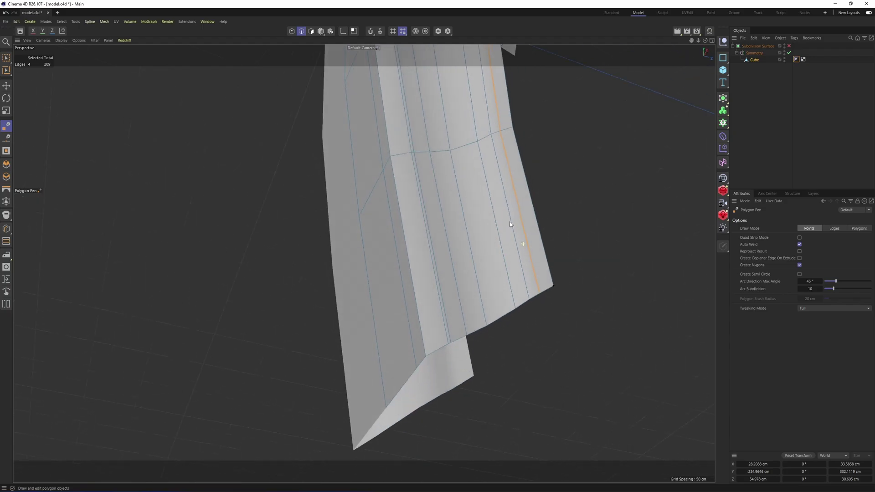
left_click_drag(519, 256, 517, 278, "alt")
left_click(519, 255)
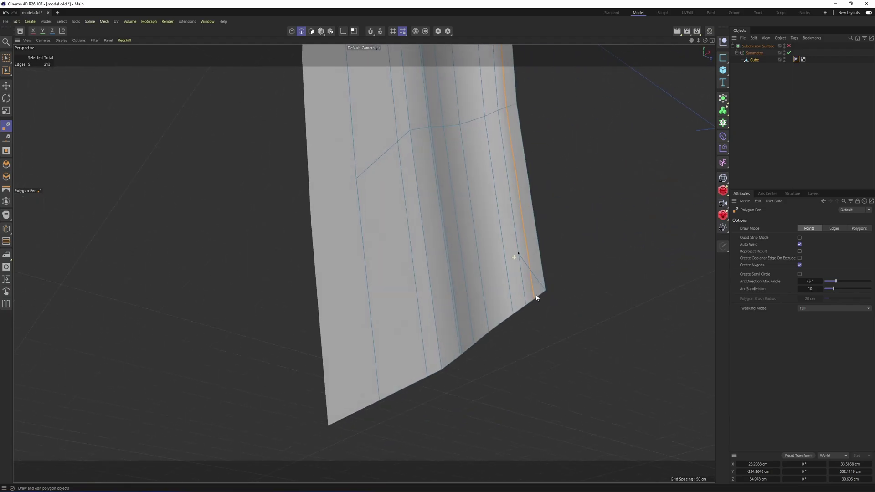
left_click(377, 352)
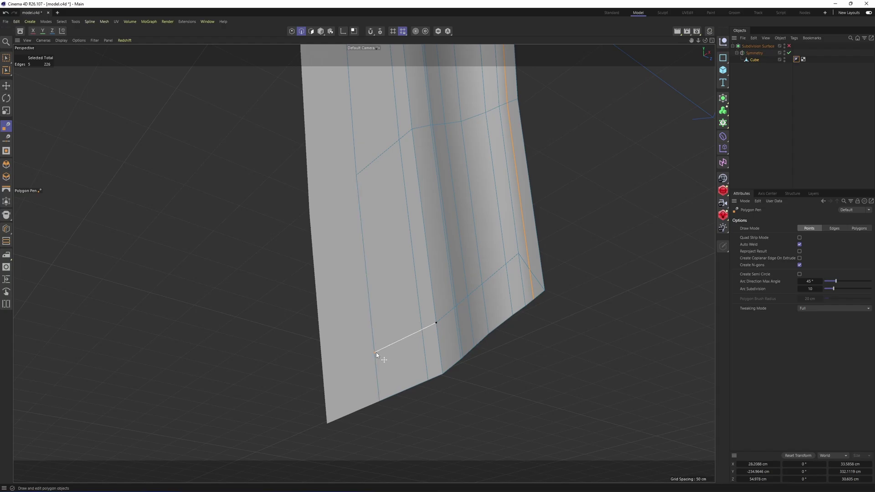
Cut a second edge row with the Polygon Pen just below the first one, across the stem's side and front face
left_click_drag(376, 352, 480, 279, "alt")
middle_click_drag(481, 280, 507, 300, "alt")
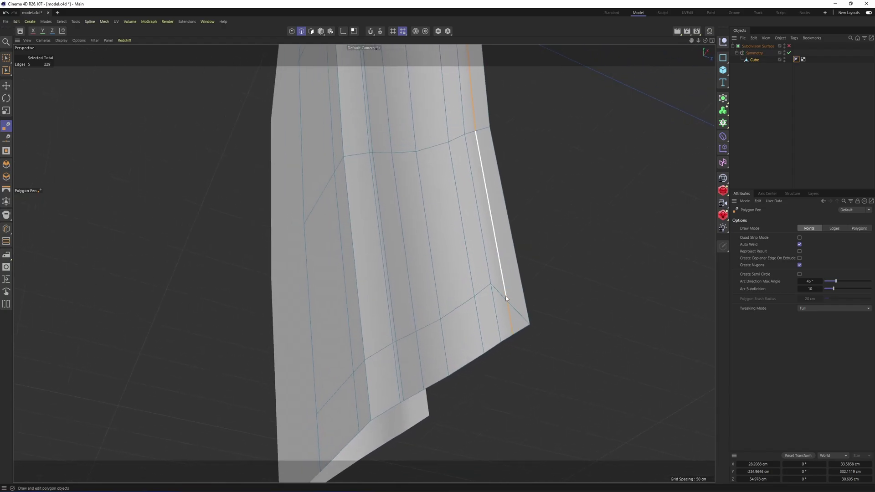
left_click_drag(508, 299, 507, 301, "alt")
left_click(507, 301)
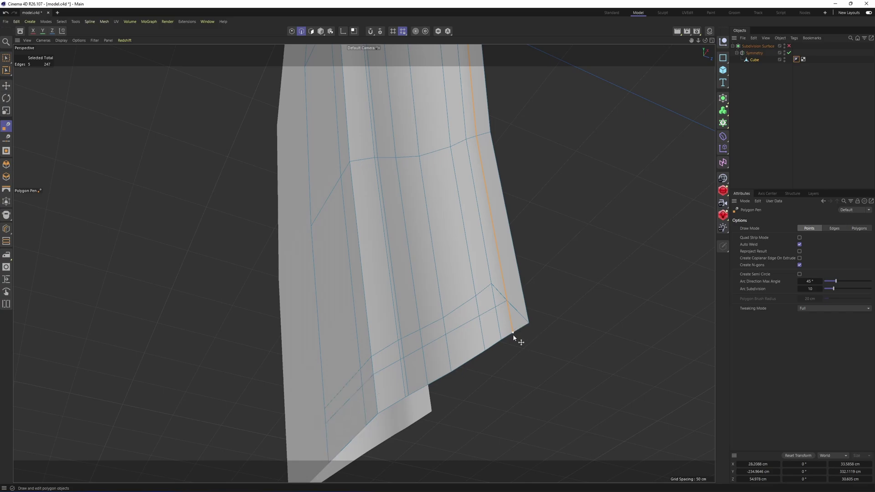
Cut a short edge from the upper row's rear end to the stem's rear border and preview the smoothed tip
left_click_drag(510, 279, 665, 247, "alt")
key("e")
left_click(539, 259)
right_click(540, 258)
left_click(560, 165)
left_click(484, 280)
key("q")
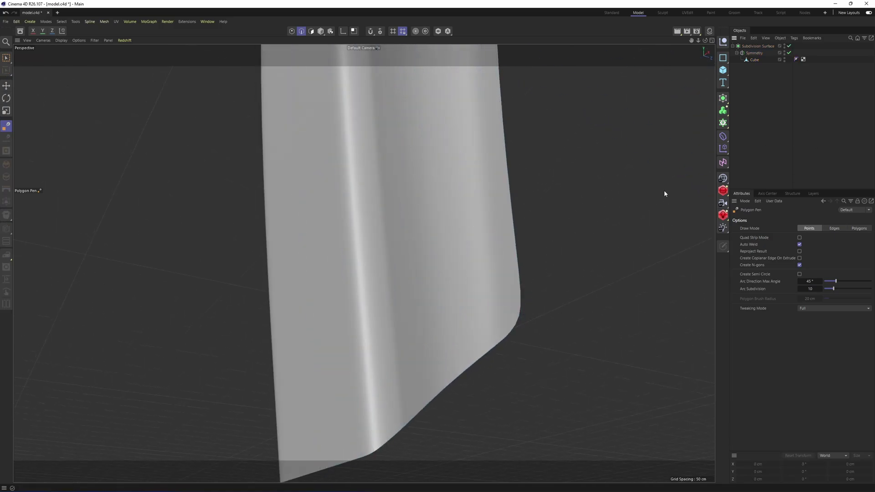
left_click_drag(664, 195, 530, 278, "alt")
key("ctrl+z")
key("ctrl+z")
Select the four side polygons along the stem tip's lower border and scale them flat along the X axis
key("Return")
key("e")
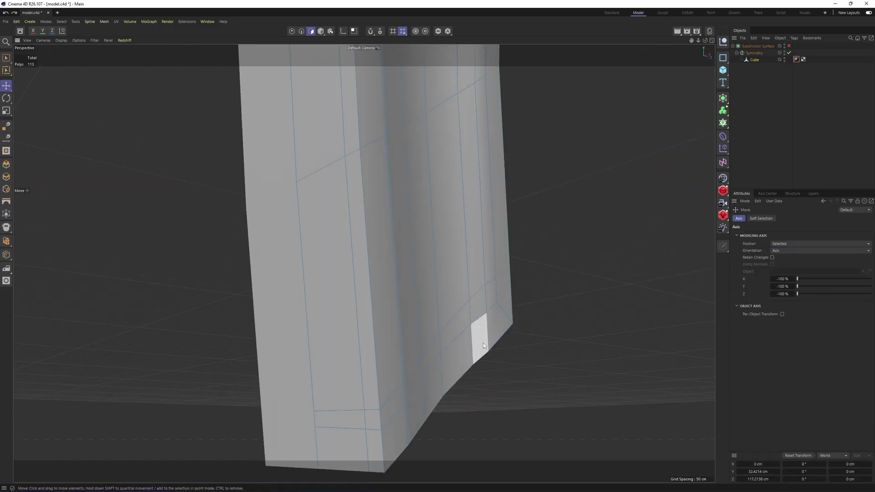
left_click_drag(483, 343, 422, 404, "shift")
left_click_drag(364, 262, 436, 371, "alt")
left_click_drag(510, 285, 503, 388, "alt")
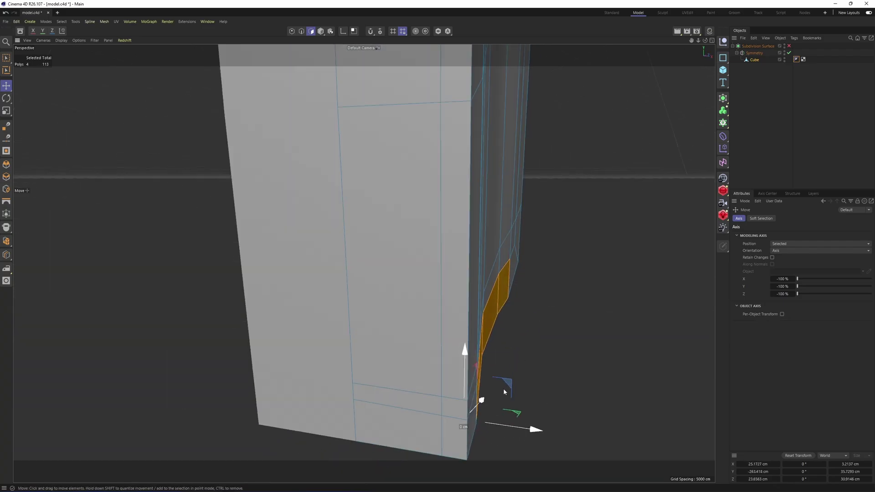
left_click_drag(519, 422, 520, 427)
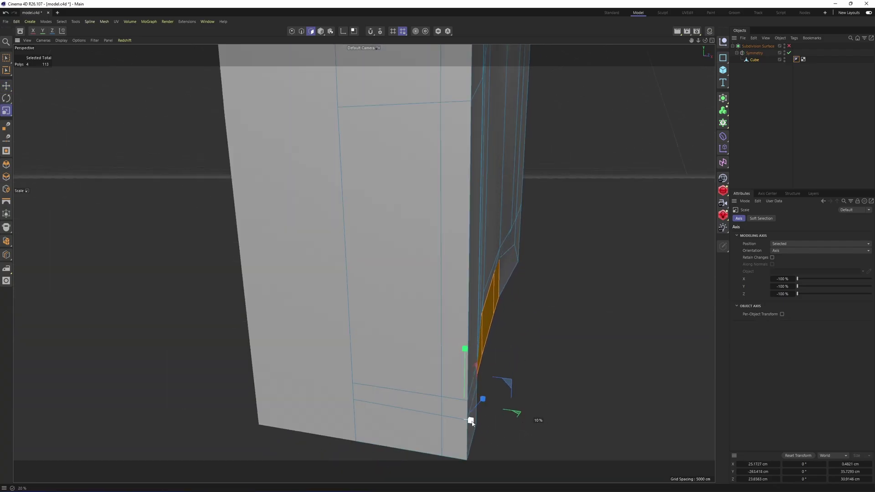
left_click_drag(532, 431, 498, 209)
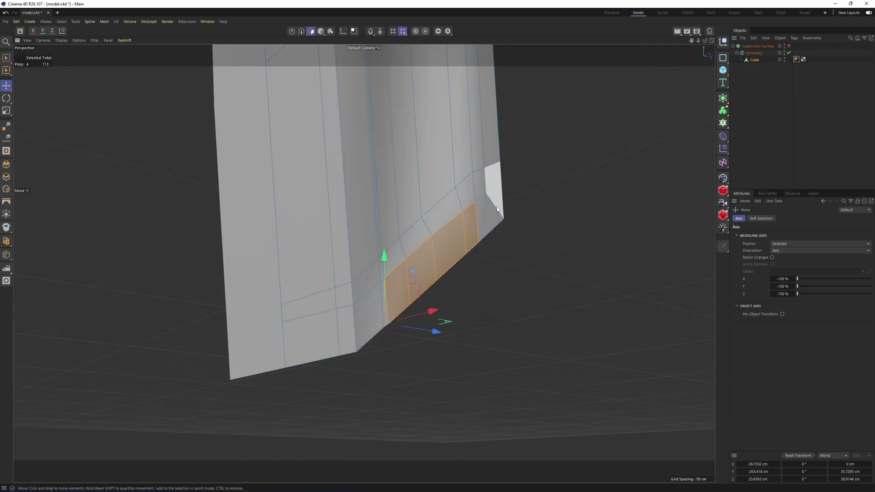
Extend the selection to all seven side polygons of the tip's bottom strip, flatten them along X, and preview the smoothing
left_click(346, 329, "ctrl")
left_click_drag(528, 322, 470, 374, "alt")
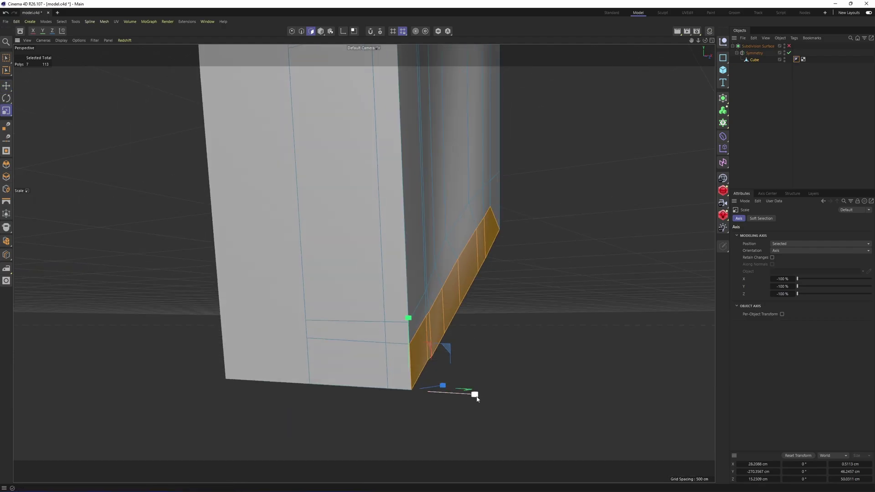
left_click_drag(416, 386, 412, 386, "shift")
key("q")
key("ctrl+shift+a")
mouse_move(525, 291)
left_mouse_down("alt")
mouse_move(386, 239)
mouse_move(515, 288)
left_mouse_up("alt")
key("ctrl+z")
key("ctrl+z")
Slide individual points of the new edge rows near the stem's tip
key("Return")
left_click_drag(429, 321, 429, 347, "alt")
left_click(433, 322)
key("m")
key("o")
scroll(440, 351, "down", 3)
key("Return")
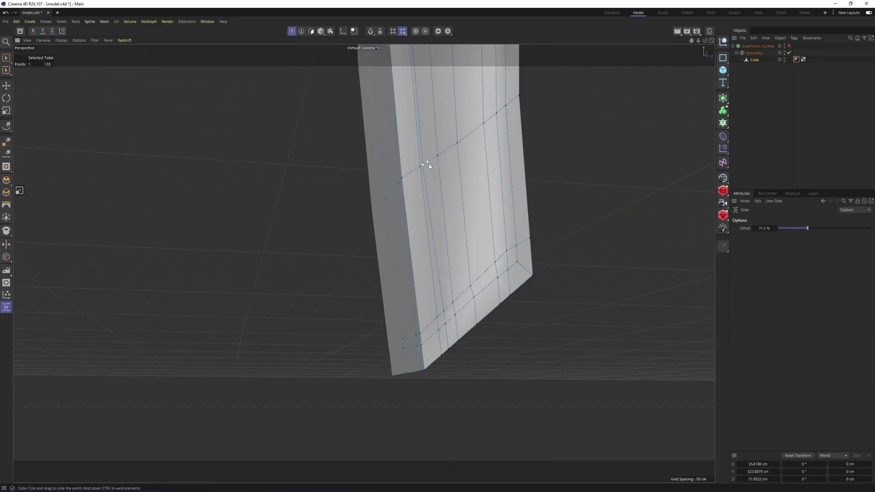
Select the frame's rear upper corner point against the side reference
middle_click_drag(425, 163, 413, 236, "alt")
left_click_drag(413, 237, 466, 223, "alt")
middle_click(463, 228)
middle_click(293, 331)
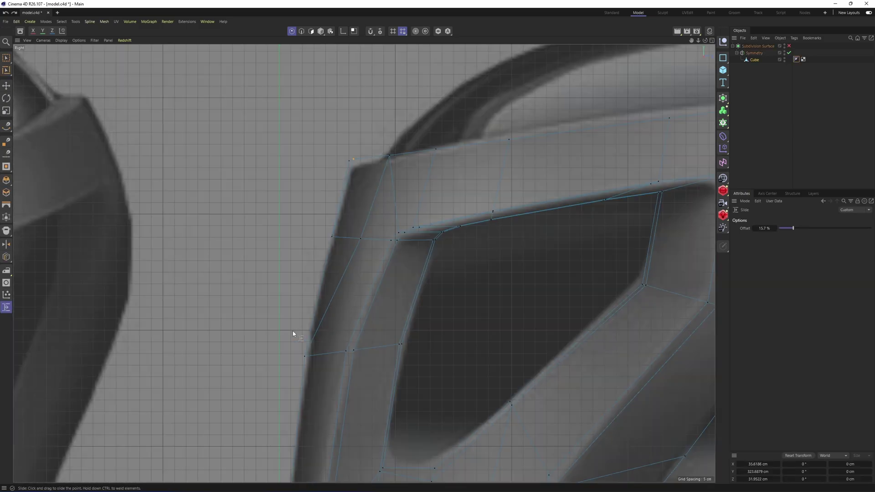
middle_click_drag(565, 251, 315, 270, "alt")
key("q")
key("q")
key("0")
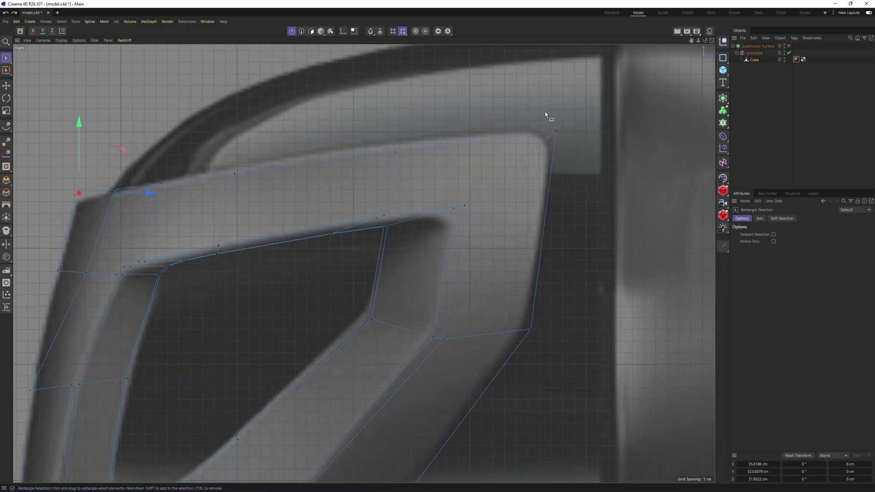
key("q")
key("q")
middle_click(255, 162)
middle_click(240, 158)
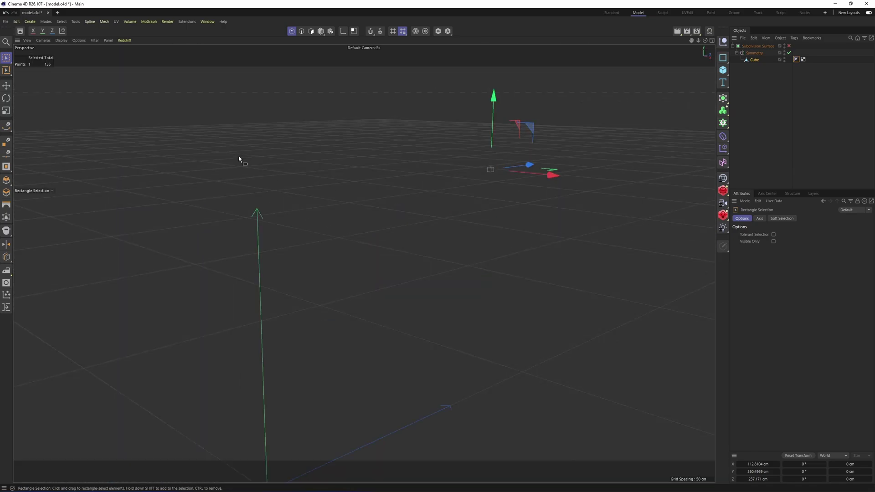
left_click_drag(240, 158, 354, 215, "alt")
right_click(382, 216)
left_click(381, 216)
right_click(398, 200)
left_click(352, 206)
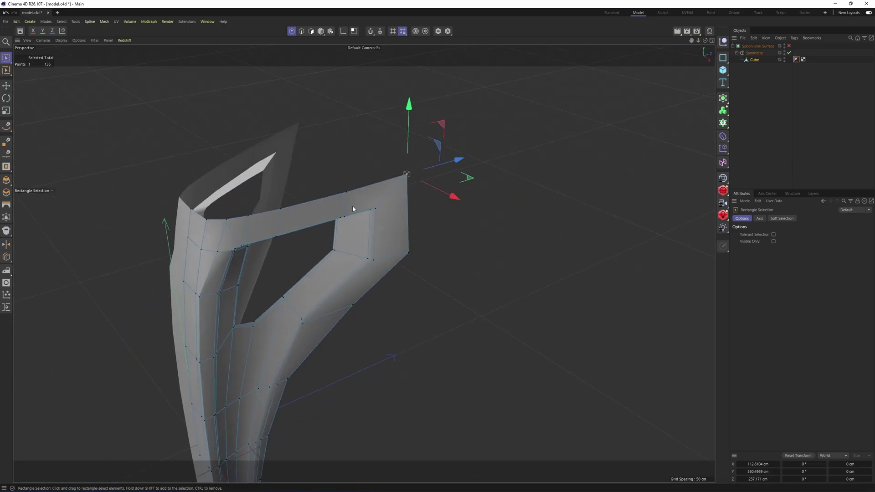
scroll(397, 216, "up", 3)
key("k")
key("l")
left_click_drag(406, 204, 395, 180, "alt")
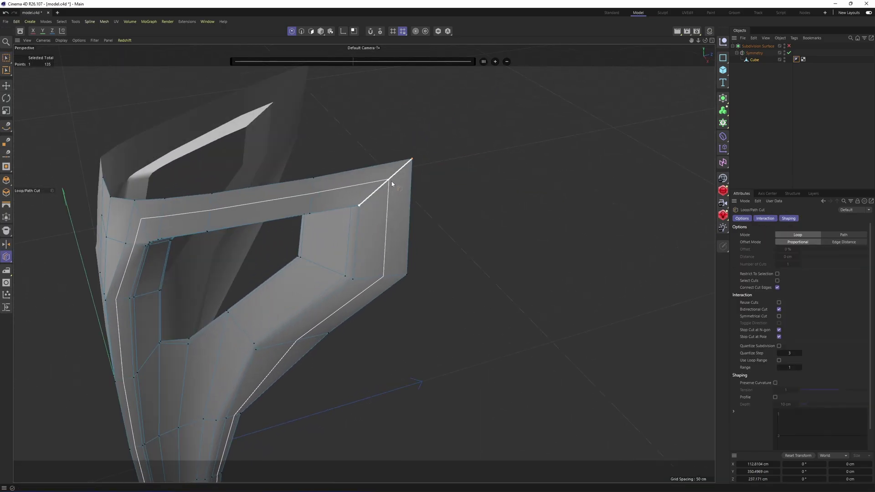
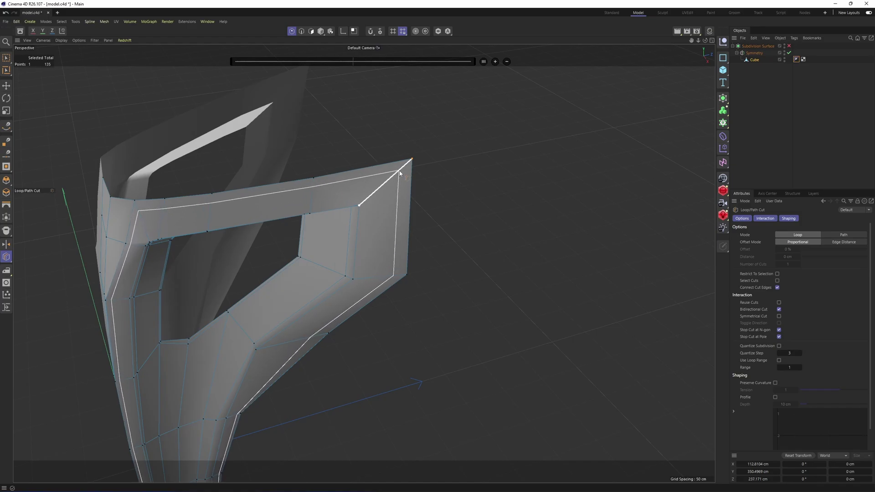
scroll(401, 173, "up", 2)
key("q")
Try cutting a short edge at the rear upper corner, between the top border and the diagonal edge
right_click(400, 168)
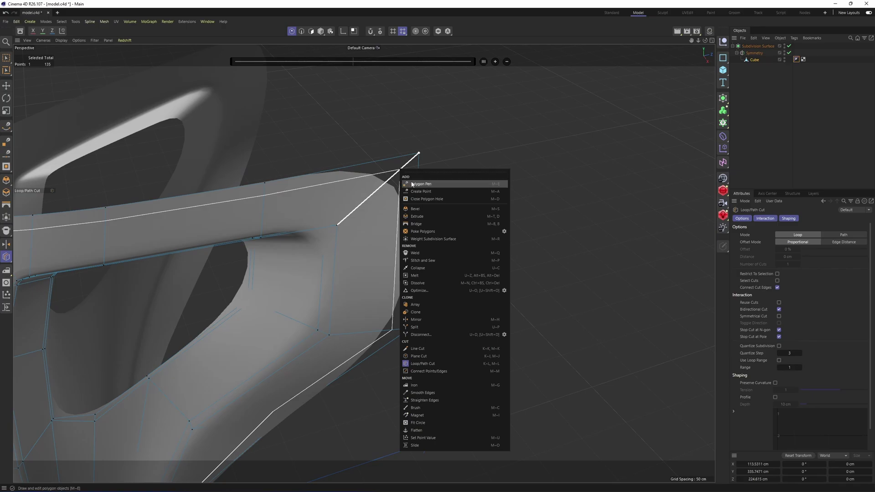
left_click(413, 183)
key("q")
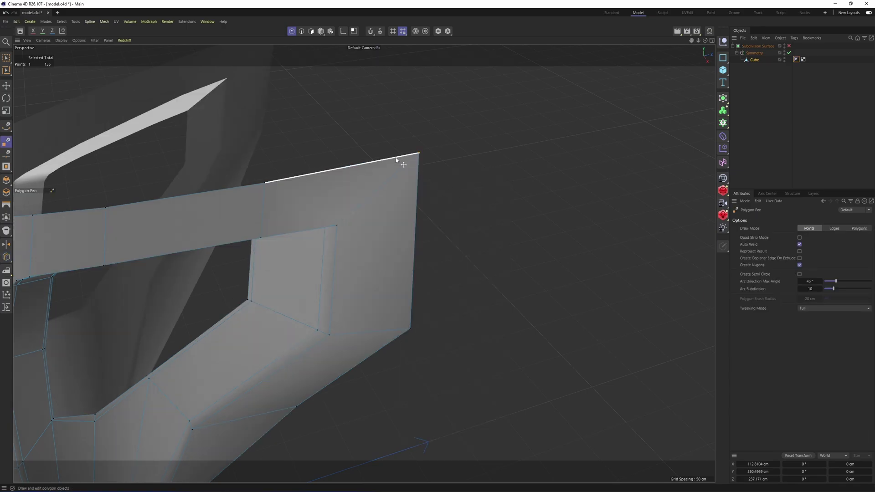
left_click(399, 171)
key("e")
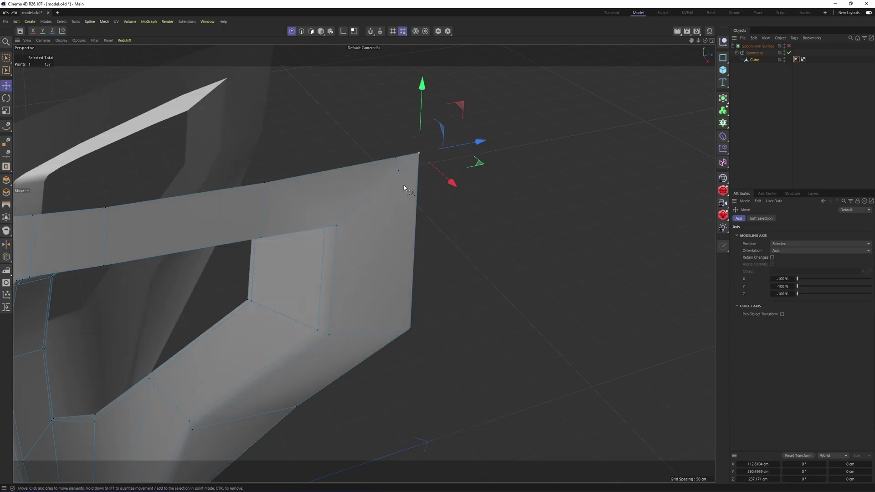
Cut a short edge from the top border beside the rear corner down to the diagonal edge using the Polygon Pen
right_click(394, 175)
left_click(407, 190)
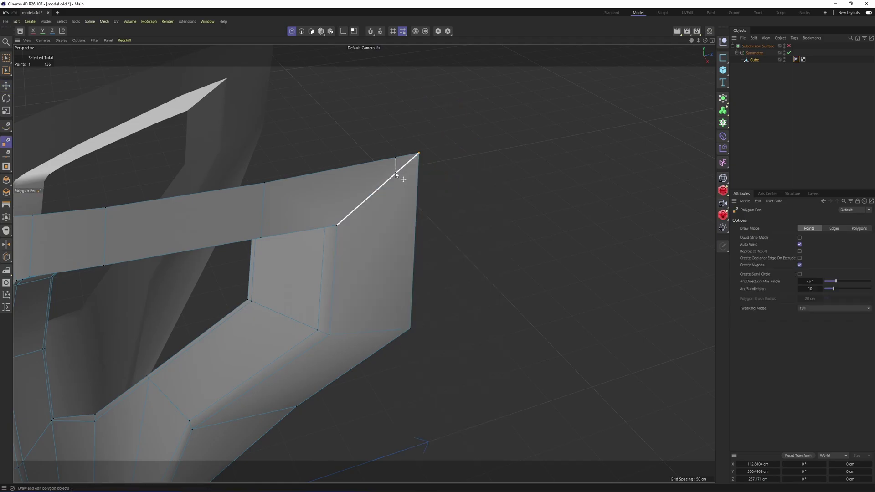
left_click(396, 174)
key("e")
Add a loop cut beside the frame's rear and lower border, passing close to the lower rear corner
scroll(396, 179, "down", 3)
key("k")
key("l")
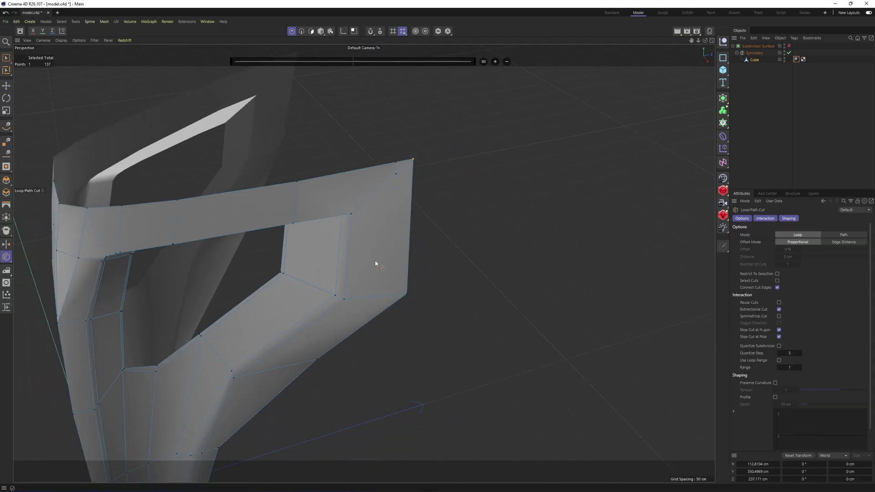
left_click(388, 297)
Weld the short edge's lower point onto the top border point above it and preview the smoothed rear corner
right_click(389, 242)
left_click(411, 207)
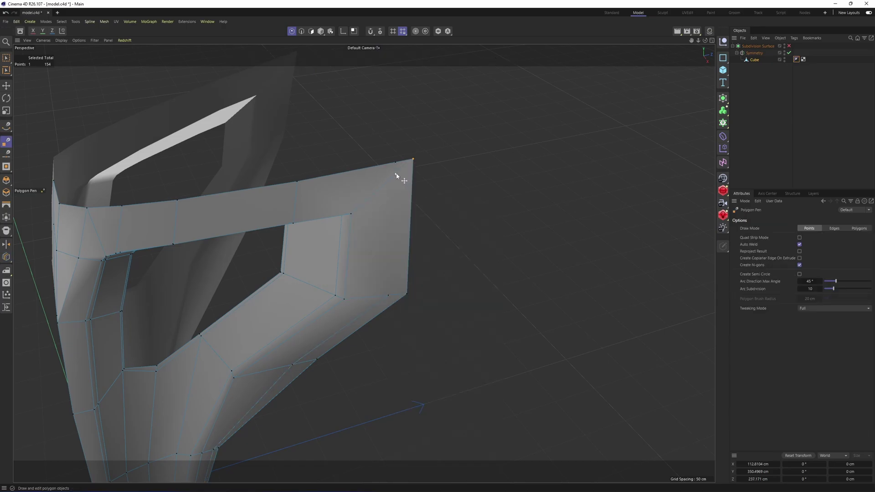
left_click(396, 174)
left_click_drag(396, 174, 396, 163)
left_click(789, 46)
left_click(772, 130)
right_click_drag(445, 173, 406, 181, "alt")
left_click_drag(406, 181, 368, 173, "alt")
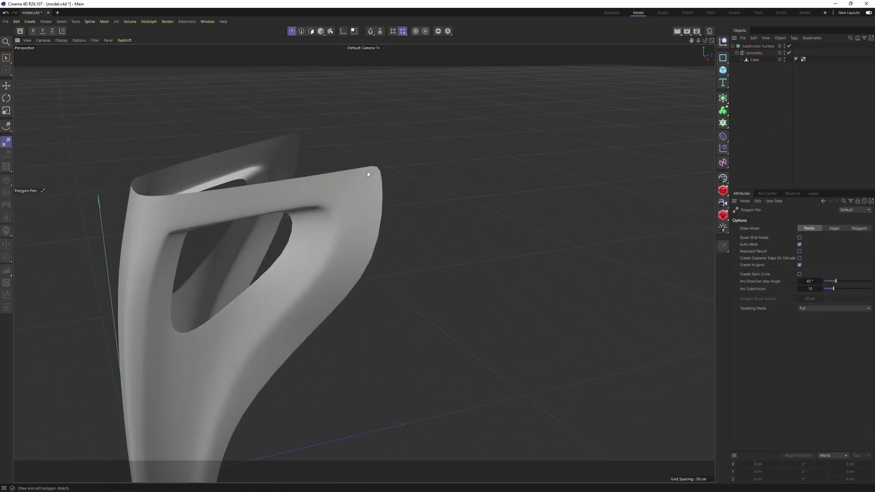
scroll(369, 174, "up", 4)
scroll(394, 164, "down", 2)
key("ctrl+z")
key("ctrl+z")
Slide the top border point at the side of the frame's front face slightly along the rim
middle_click_drag(365, 204, 433, 197, "alt")
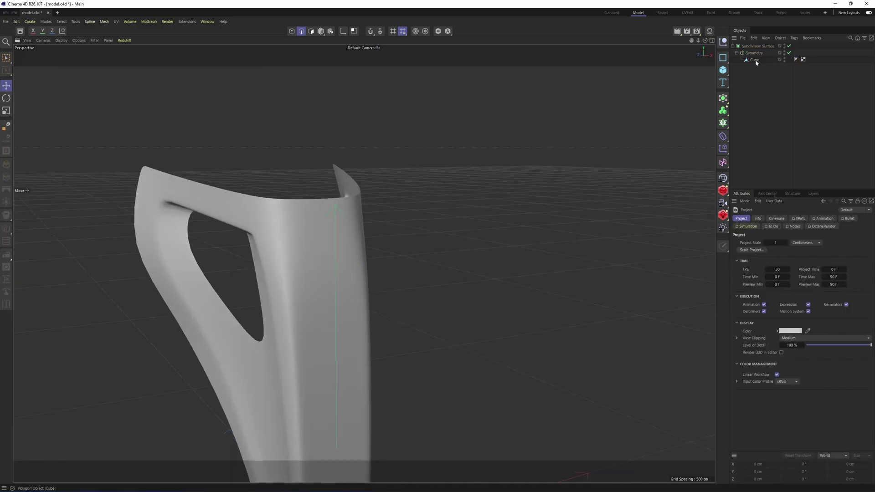
left_click(755, 60)
key("q")
left_click_drag(334, 179, 297, 221, "alt")
key("Return")
scroll(295, 219, "up", 2)
left_click(293, 218)
scroll(294, 218, "up", 3)
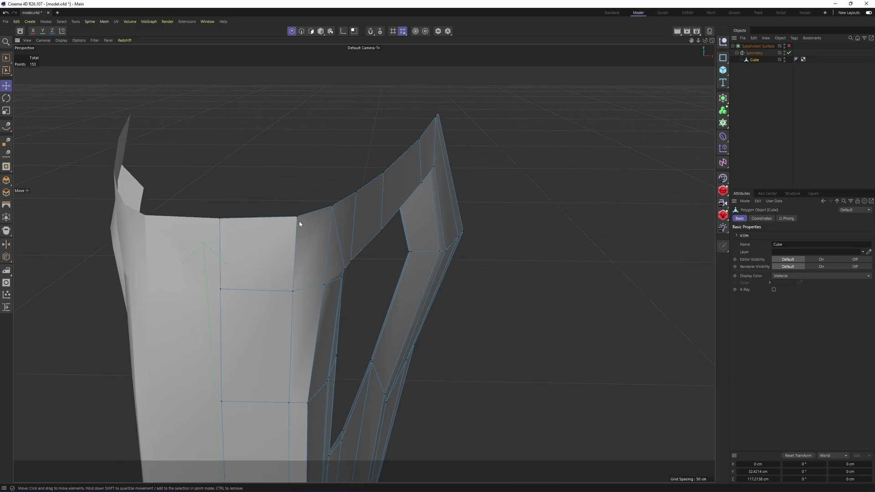
left_click(298, 218)
key("m")
key("o")
left_click_drag(283, 218, 286, 218)
Examine the front rim and cutout from several angles with and without smoothing
left_click_drag(312, 226, 292, 267, "alt")
mouse_move(371, 209)
left_mouse_down("alt")
mouse_move(366, 221)
mouse_move(382, 216)
left_mouse_up("alt")
left_click_drag(364, 262, 312, 219, "alt")
key("q")
left_click(848, 118)
left_click_drag(352, 251, 325, 261, "alt")
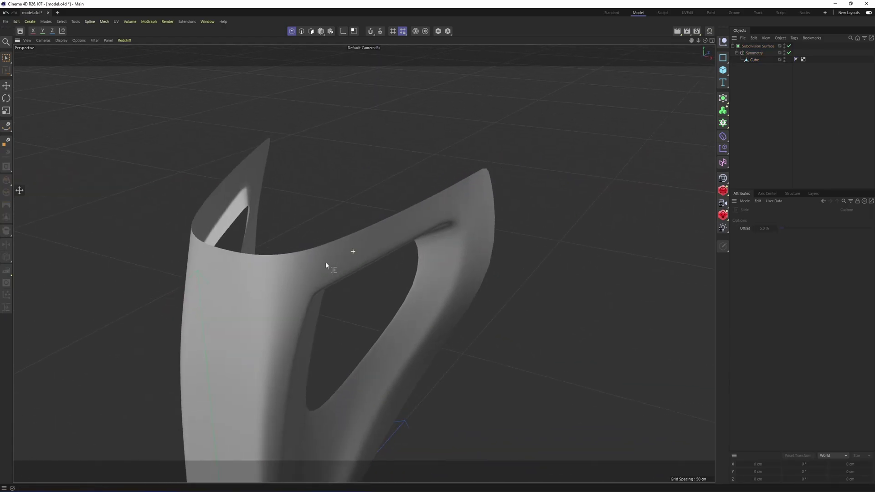
left_click_drag(388, 233, 338, 287, "alt")
key("q")
scroll(338, 286, "up", 2)
key("q")
key("Return")
key("Return")
middle_click_drag(378, 229, 417, 217, "alt")
scroll(417, 217, "up", 2)
key("e")
left_click(778, 110)
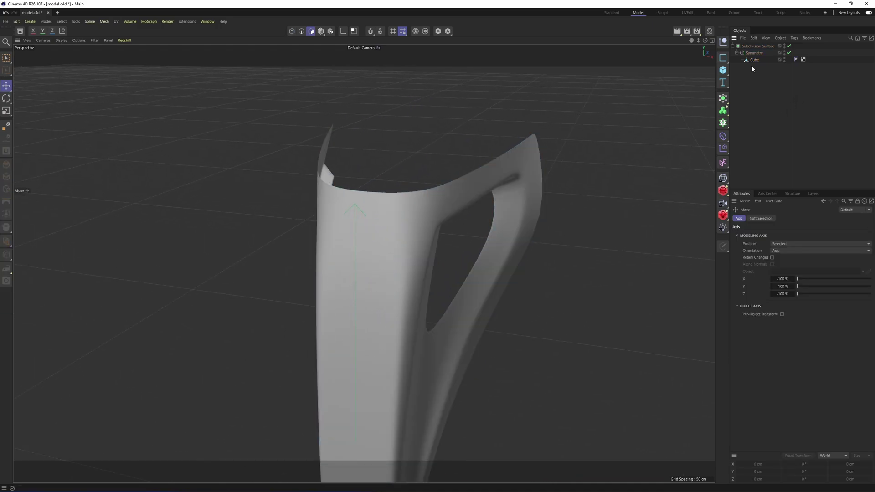
Convert the Symmetry generator to editable geometry and select the resulting Cube mesh
left_click(754, 54)
key("c")
left_click(754, 60)
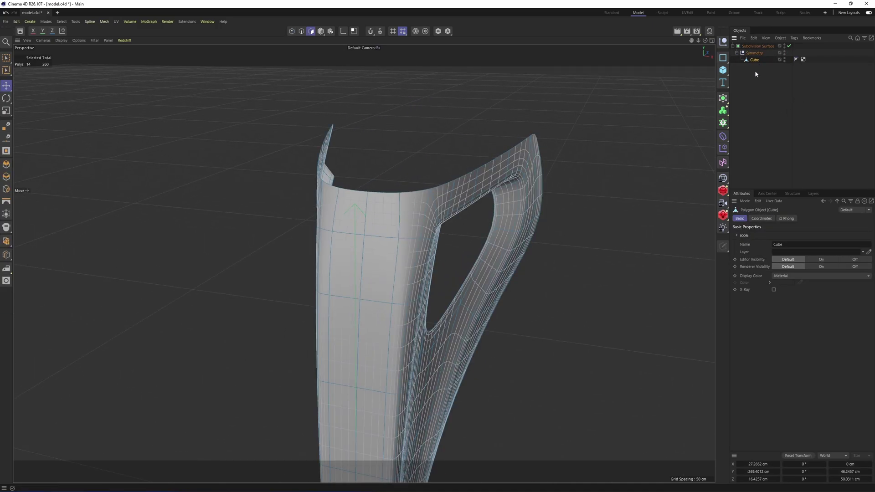
Turn off the smoothing and select the edge loop along the frame's outer border in edge mode
scroll(526, 170, "up", 1)
key("q")
key("Return")
key("Return")
double_click(435, 189)
left_click_drag(505, 182, 508, 180, "alt")
double_click(509, 180, "shift")
scroll(509, 180, "down", 1)
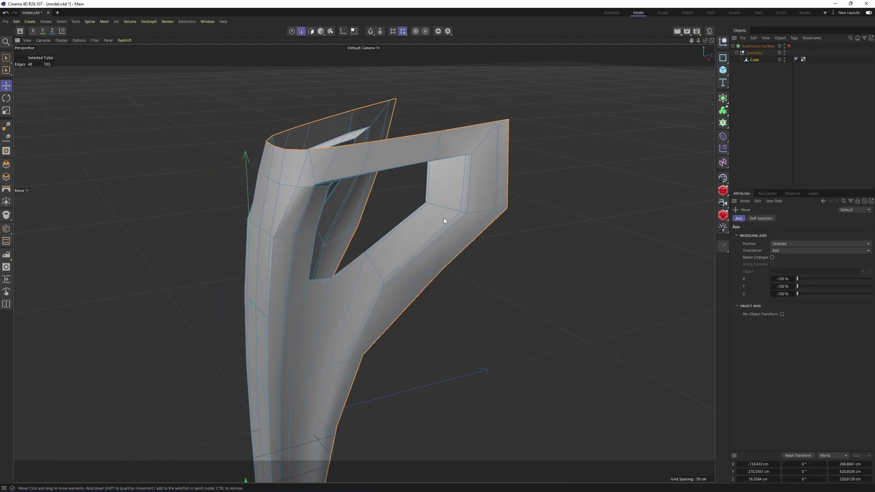
Loop-select the rear border, the top rim and the border edges of both cutouts together
key("u")
key("l")
left_click(504, 183)
left_click_drag(504, 183, 417, 162, "alt")
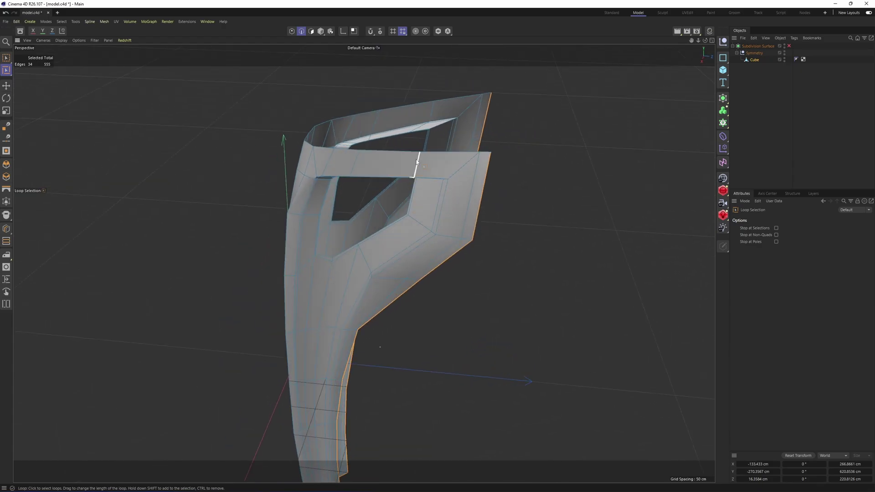
left_click(428, 158, "shift")
left_click_drag(428, 216, 441, 219, "alt")
left_click(409, 259, "shift")
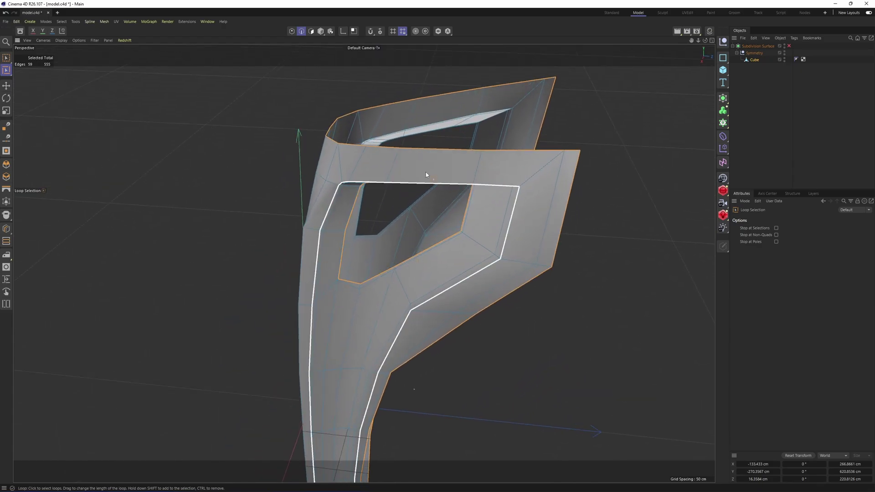
Extrude the selected border edges inward with an offset of -7.6 cm and a rotation of -10°
left_click_drag(428, 174, 456, 201, "alt")
right_click(456, 201)
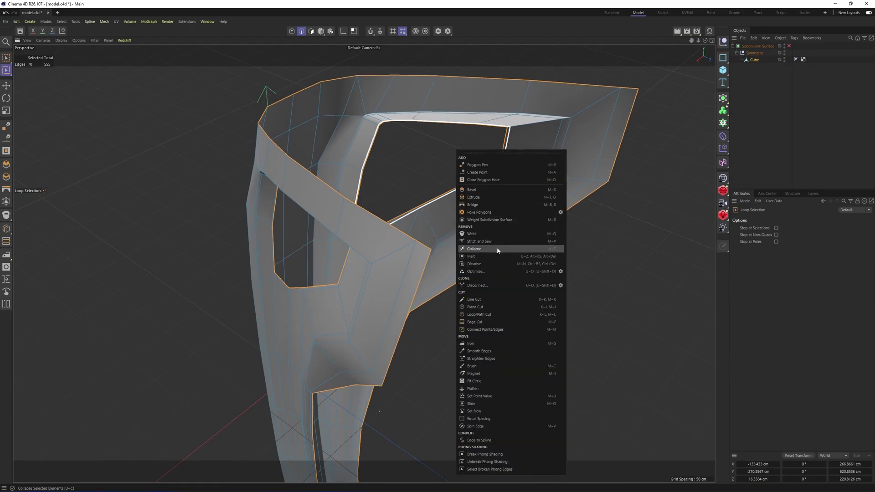
left_click(474, 197)
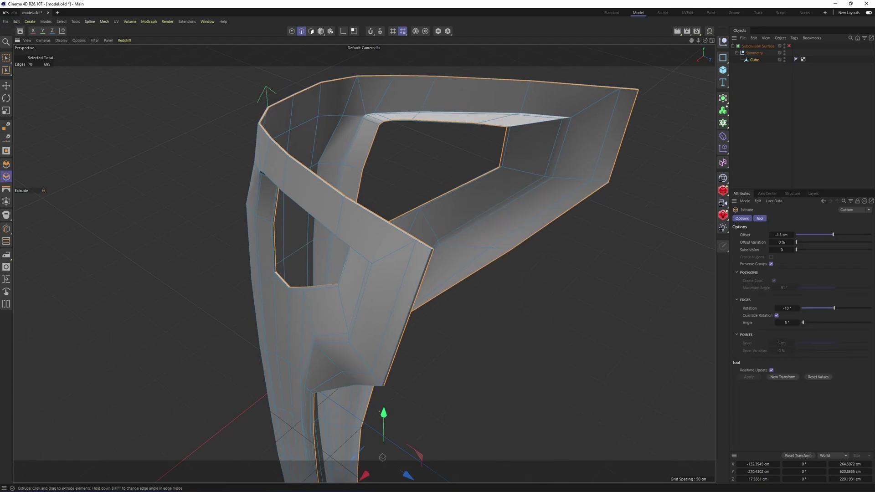
left_click_drag(545, 257, 515, 258)
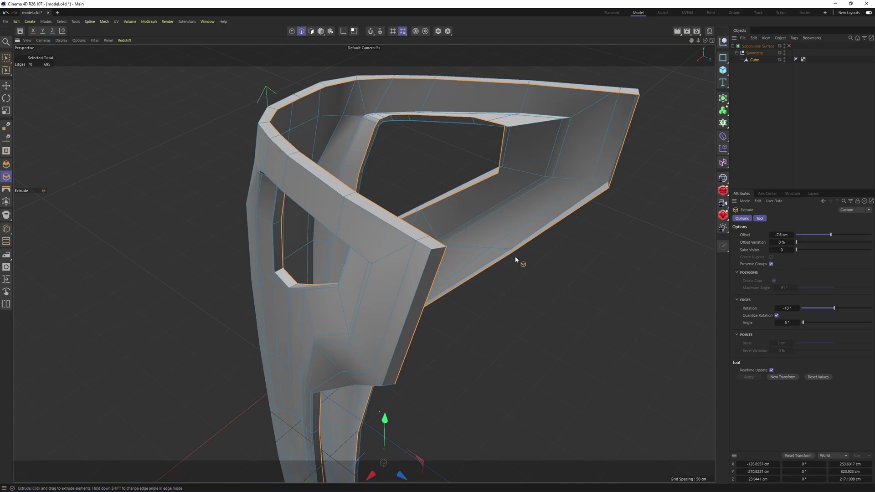
Select the lowest points of the extruded border at the stem tip and move them up to about Y -267.4 cm
right_click_drag(515, 257, 424, 274, "alt")
middle_click_drag(402, 337, 390, 191, "alt")
left_click_drag(390, 271, 405, 209, "alt")
right_click_drag(355, 257, 386, 252, "alt")
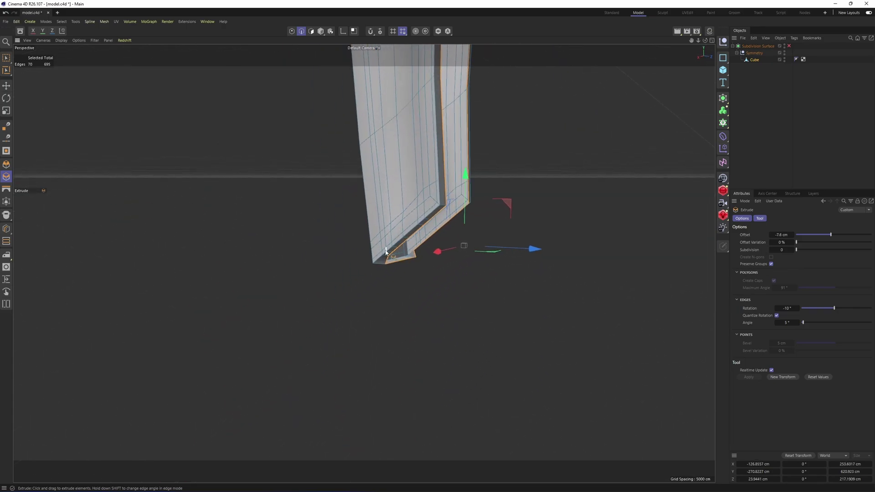
mouse_move(385, 252)
left_mouse_down("alt")
mouse_move(425, 225)
mouse_move(401, 259)
left_mouse_up("alt")
key("F3")
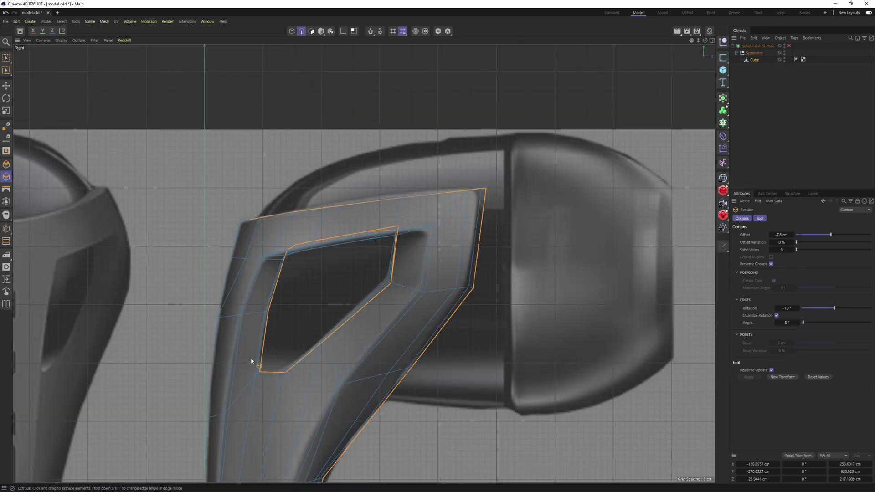
middle_click_drag(251, 361, 346, 185, "alt")
middle_click_drag(331, 365, 341, 197, "alt")
right_click_drag(355, 337, 428, 294, "alt")
key("Return")
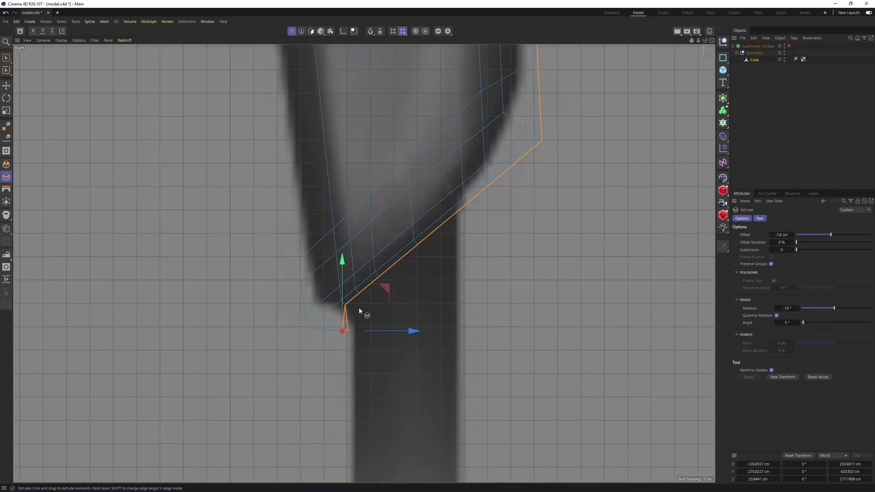
scroll(348, 326, "up", 3)
key("u")
key("l")
key("0")
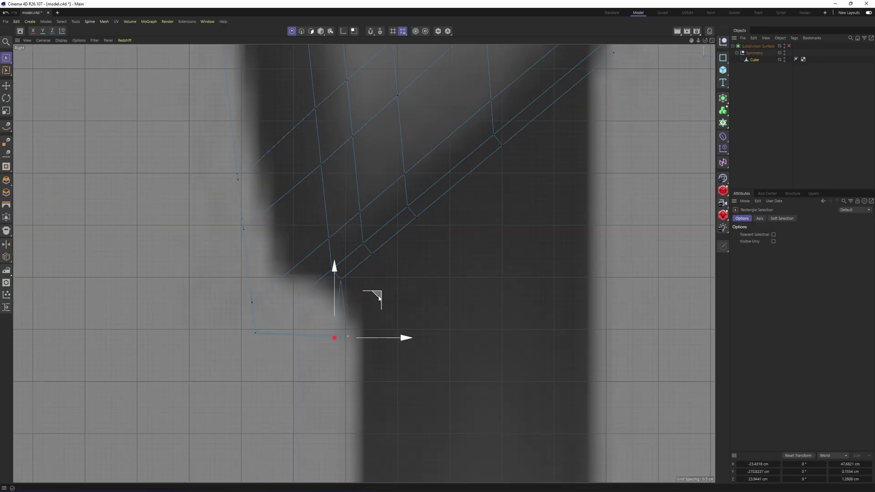
scroll(371, 246, "down", 7)
middle_click_drag(370, 260, 326, 332, "alt")
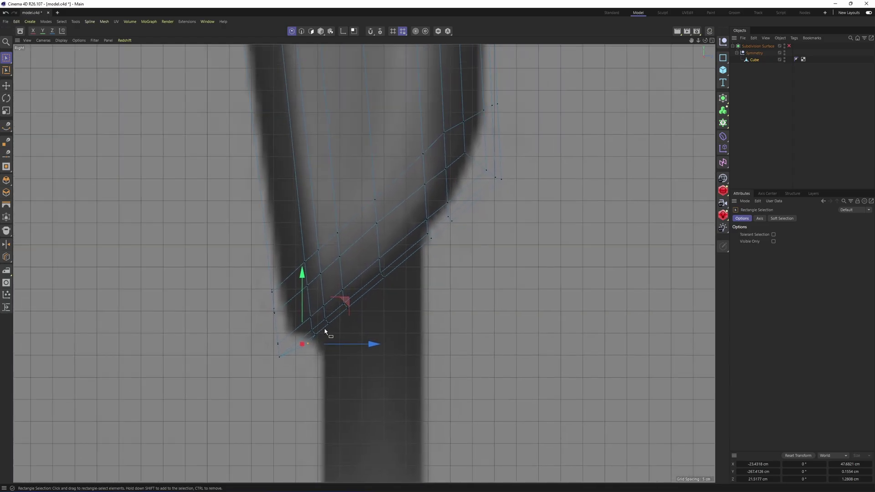
scroll(464, 253, "up", 1)
Inspect the thickened frame from the side with smoothing on
middle_click(463, 252)
middle_click(264, 181)
middle_click_drag(347, 137, 342, 201, "alt")
left_click_drag(342, 201, 410, 191, "alt")
middle_click_drag(410, 190, 486, 363, "alt")
scroll(486, 363, "down", 3)
middle_click_drag(455, 219, 437, 325, "alt")
left_click_drag(438, 325, 648, 188, "alt")
key("q")
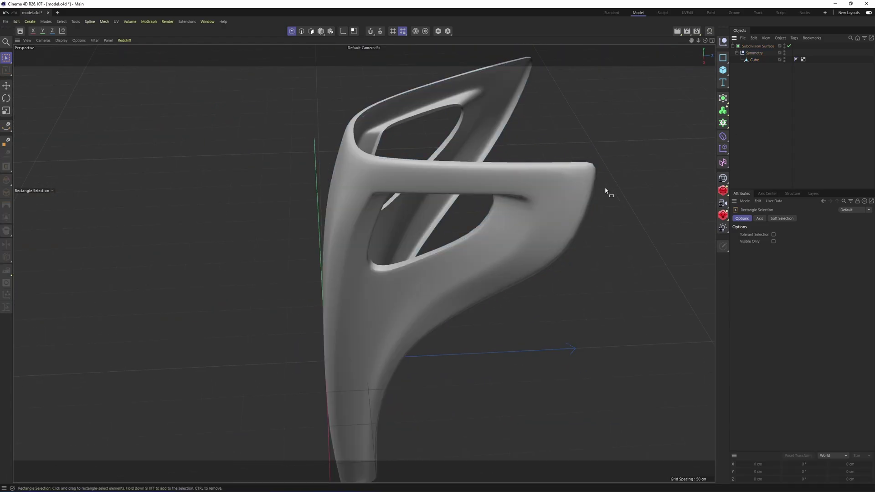
key("q")
Loop-select the outer edge of the thickened border around the whole frame
scroll(512, 222, "up", 5)
key("e")
key("Return")
scroll(537, 211, "up", 2)
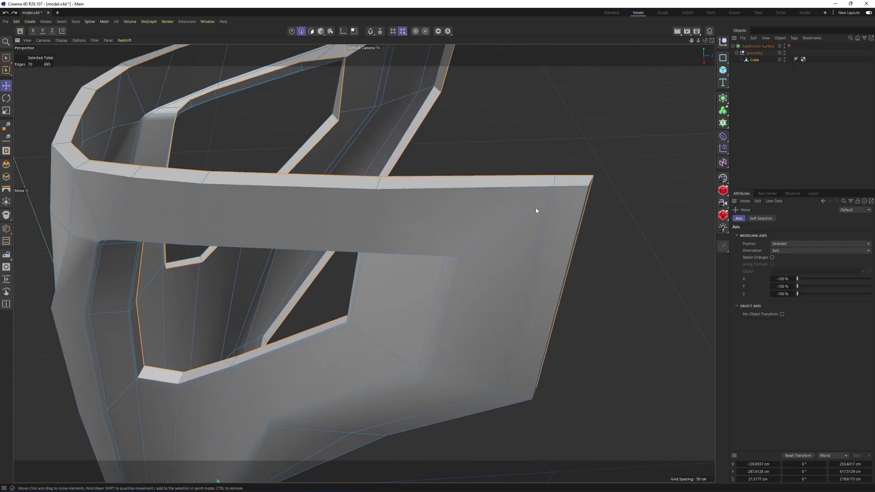
left_click_drag(538, 212, 570, 208, "alt")
double_click(517, 188)
left_click_drag(518, 187, 551, 202, "alt")
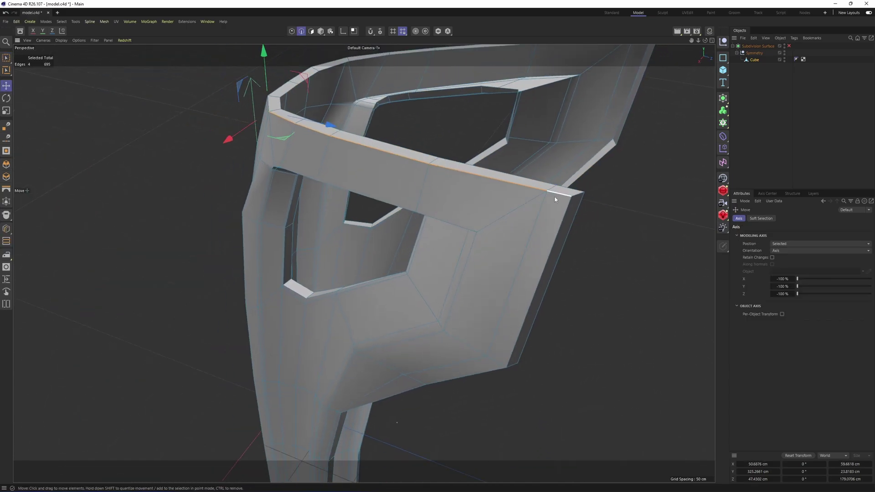
key("u")
key("l")
left_click(561, 225)
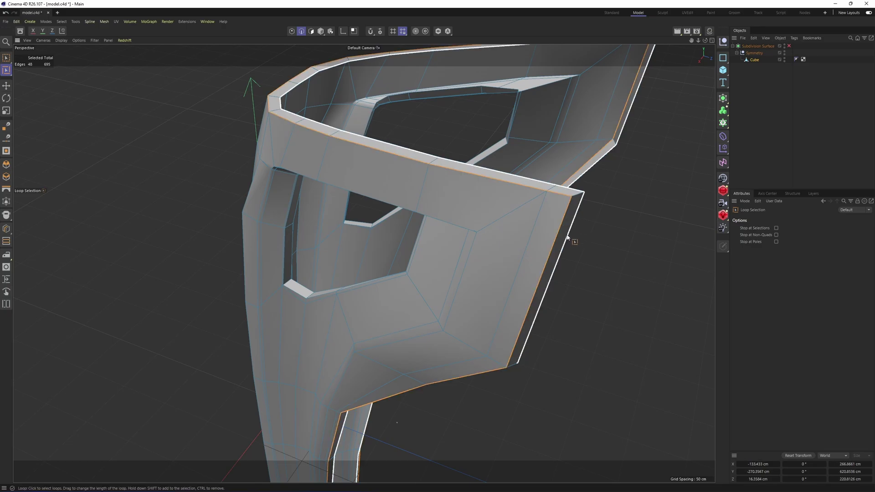
Slide a copy of the selected edge loop onto the outer surface as a support loop close to the border
key("m")
key("o")
scroll(568, 224, "up", 2)
left_click_drag(569, 209, 466, 171, "ctrl")
scroll(432, 264, "down", 3)
Cut a support loop around the border's thickness near its outer edge and preview the smoothed frame
key("Return")
key("Return")
key("k")
key("l")
left_click_drag(432, 264, 497, 260, "alt")
scroll(497, 260, "up", 3)
key("q")
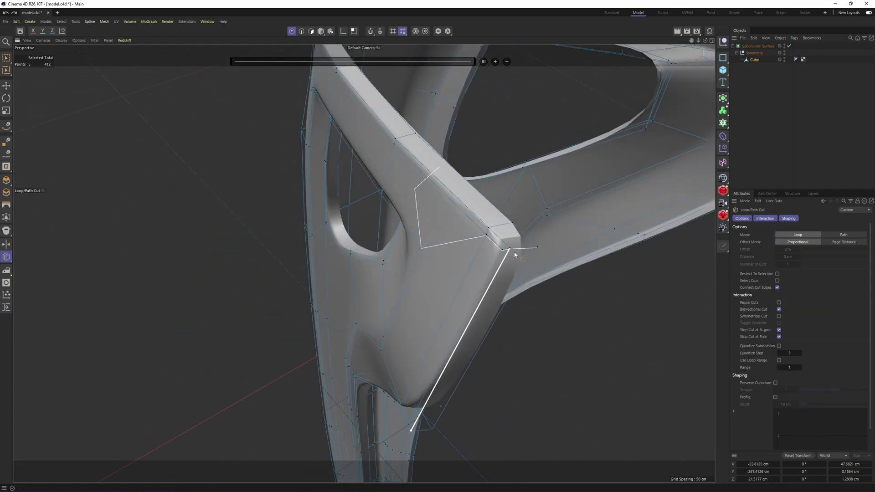
left_click(518, 249)
left_click(766, 137)
right_click_drag(553, 198, 504, 213, "alt")
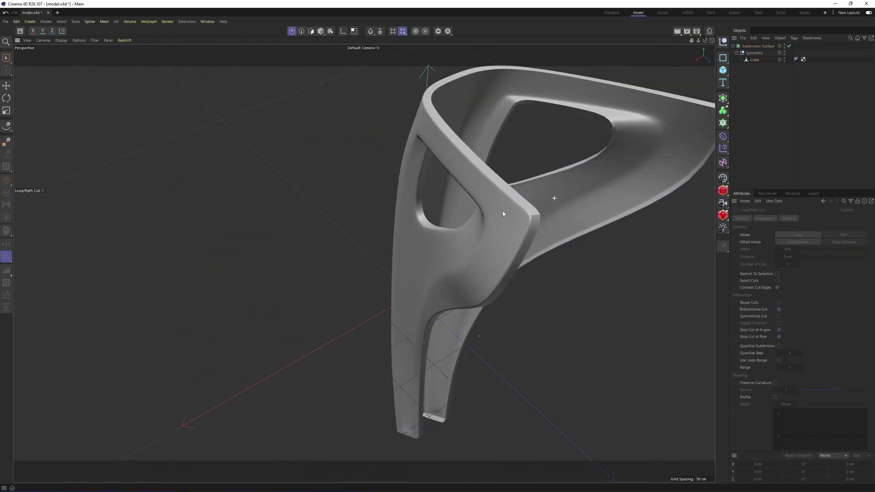
Examine the smoothed frame's edges and openings from several angles and look at the subdivision settings
left_click_drag(504, 213, 476, 203, "alt")
left_click_drag(435, 191, 430, 215, "alt")
right_click_drag(431, 214, 644, 122, "alt")
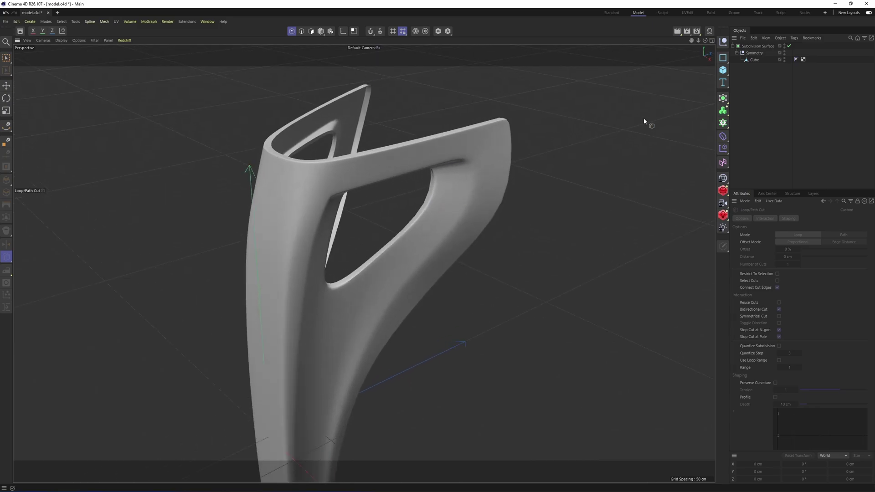
left_click(767, 46)
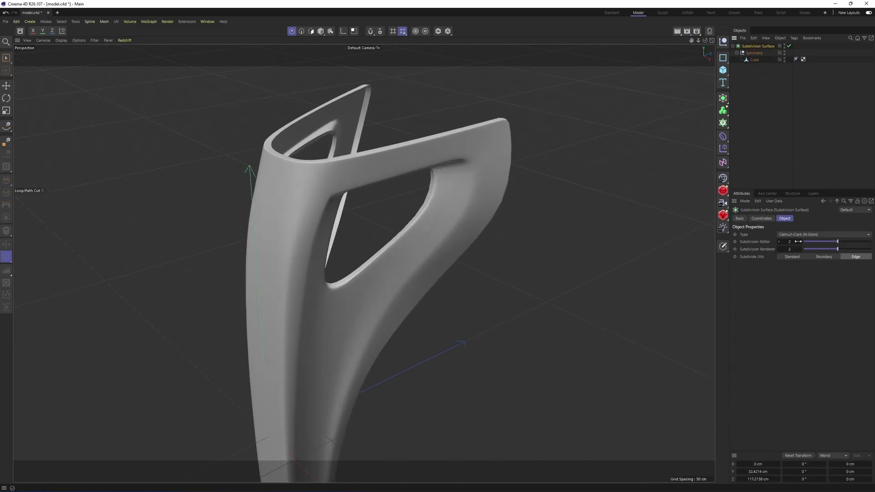
left_click(830, 134)
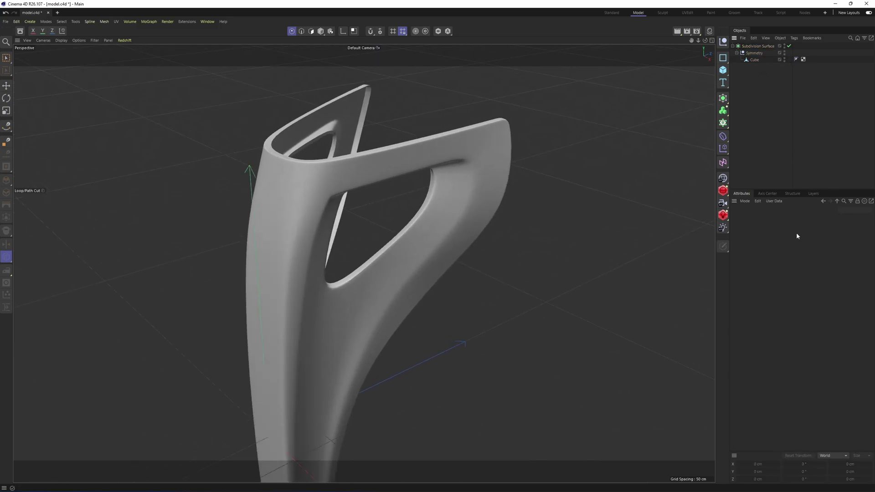
left_click_drag(620, 219, 566, 198, "alt")
right_click_drag(566, 198, 493, 159, "alt")
left_click_drag(492, 159, 464, 169, "alt")
middle_click_drag(465, 269, 472, 187, "alt")
right_click_drag(472, 187, 495, 208, "alt")
right_click_drag(412, 245, 418, 245, "alt")
middle_click_drag(418, 242, 425, 340, "alt")
left_click_drag(434, 185, 446, 224, "alt")
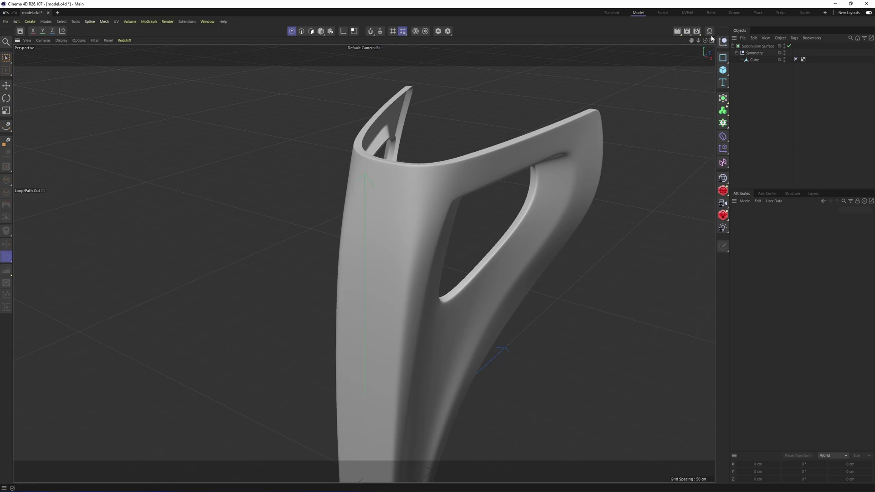
Create a new material and set its colour to red with H 352°, S 100% and V 80%
left_click(709, 32)
double_click(623, 122)
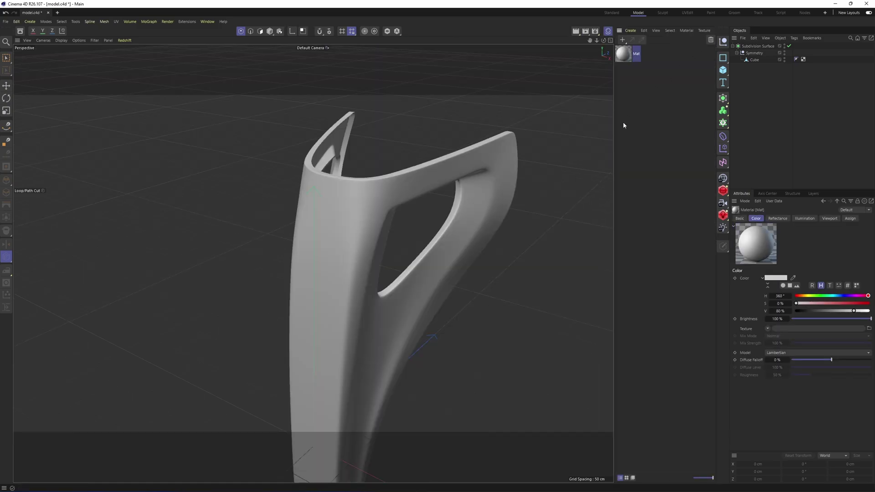
double_click(625, 55)
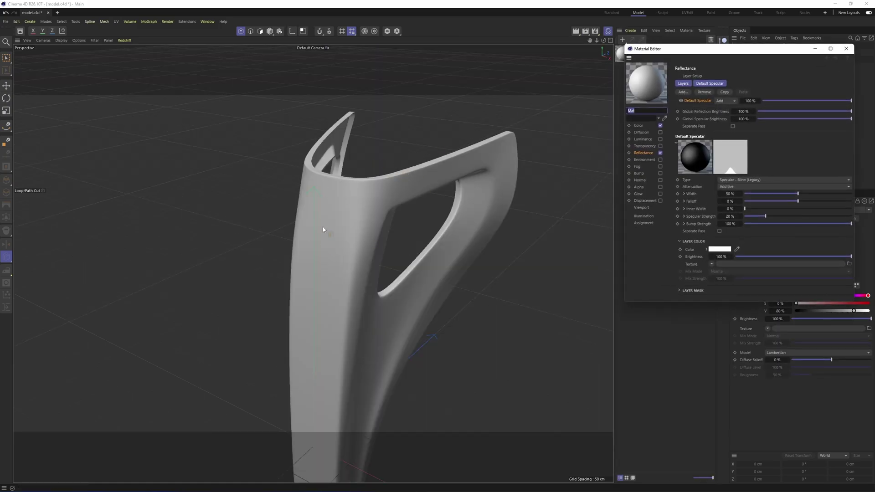
left_click(639, 125)
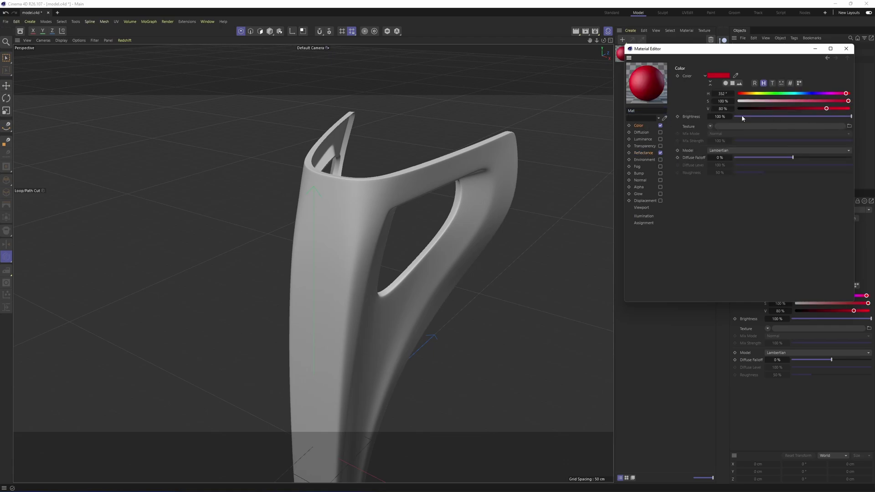
Add a GGX reflection layer to the red material and set its Fresnel to Dielectric
left_click(644, 153)
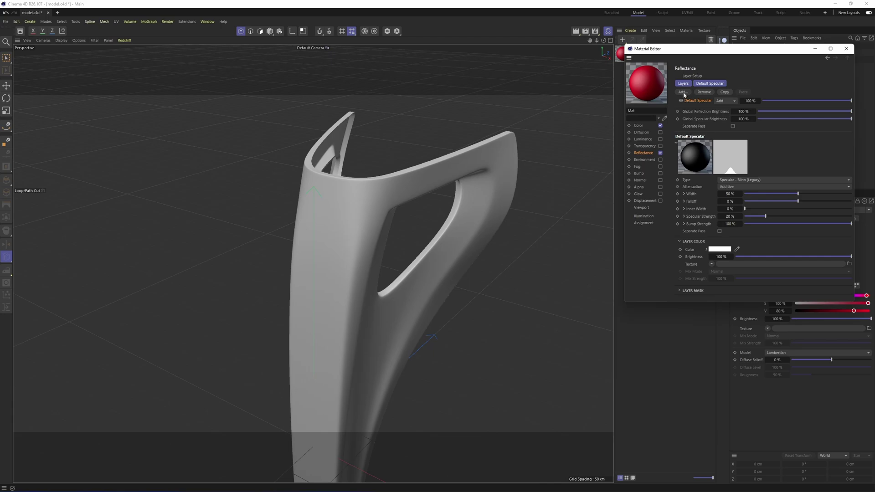
left_click(683, 92)
left_click(710, 113)
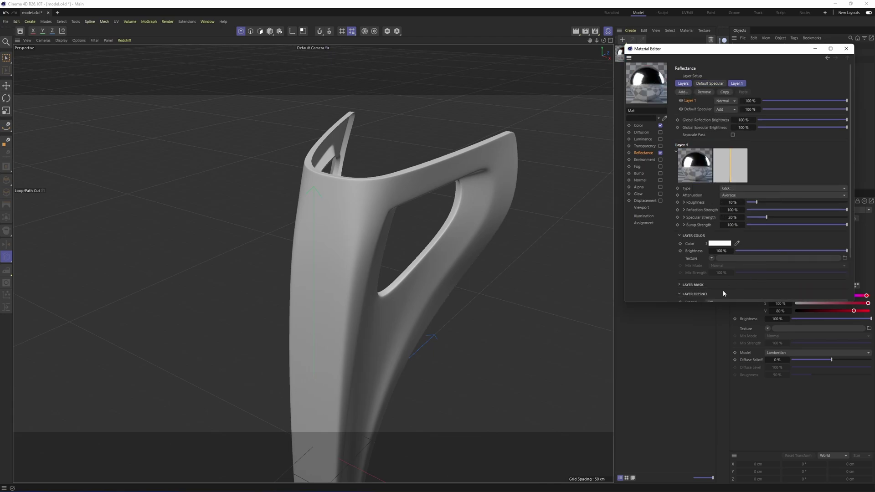
scroll(703, 296, "down", 3)
left_click(729, 249)
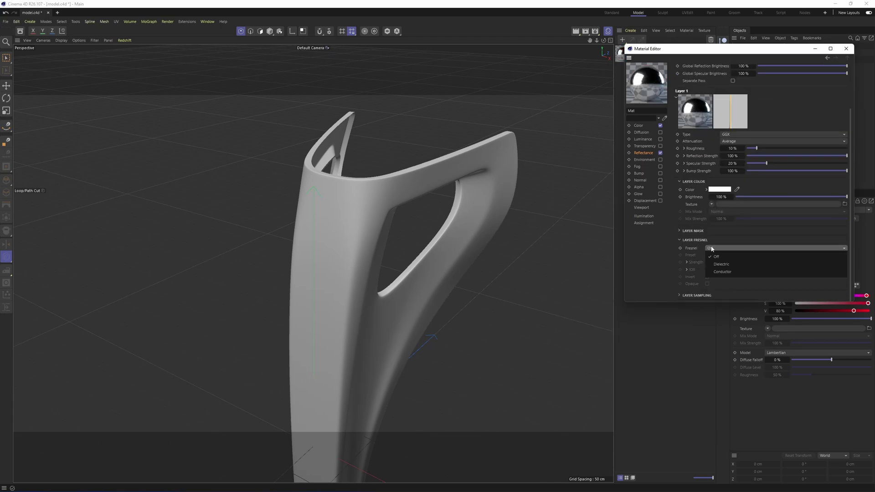
left_click(725, 264)
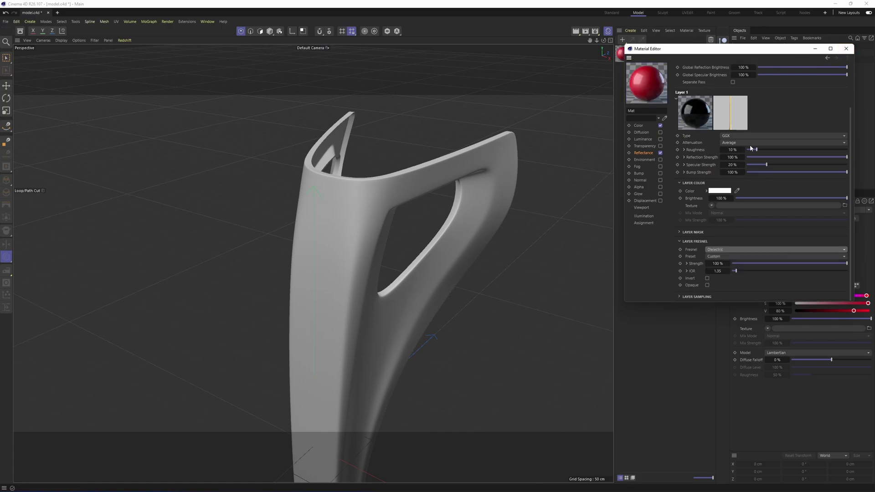
left_click(846, 49)
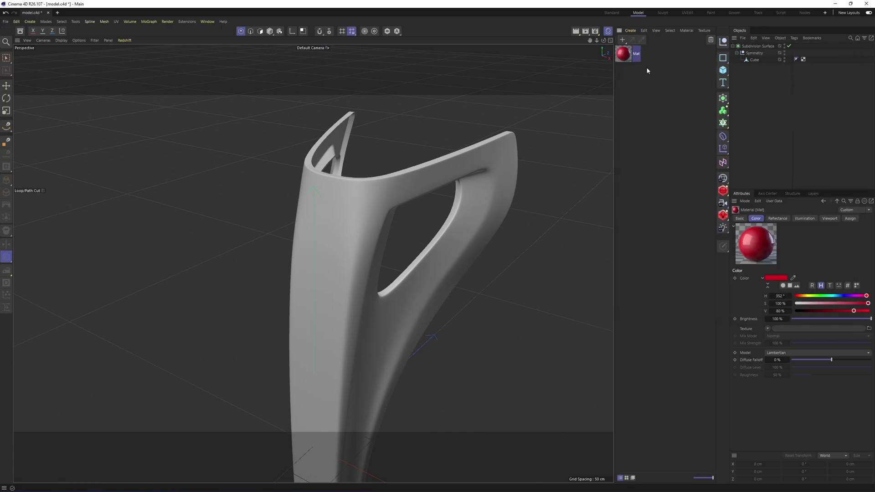
Apply the red material to the Cube frame object and hide the material list
left_click_drag(766, 57, 767, 59)
left_click_drag(474, 205, 345, 292, "alt")
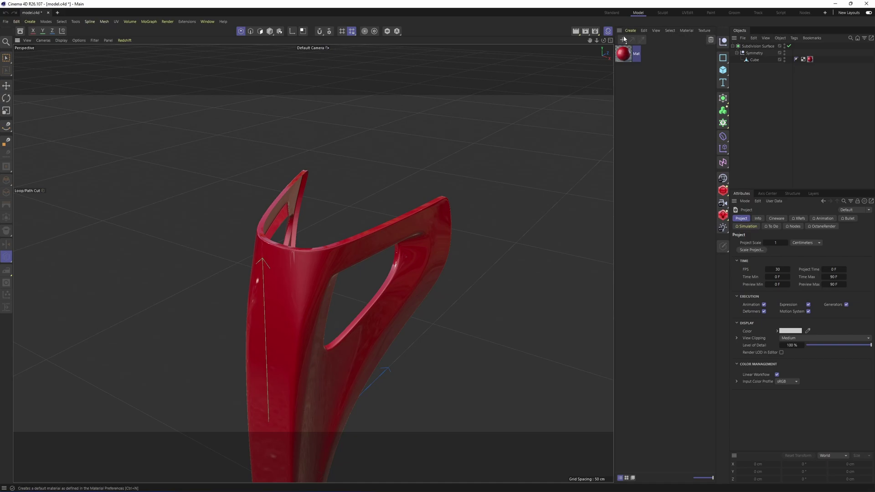
left_click(609, 33)
Add a sphere, raise it to Y about 282 cm over the rounded head in the front reference, and scale it to match
left_click(723, 69)
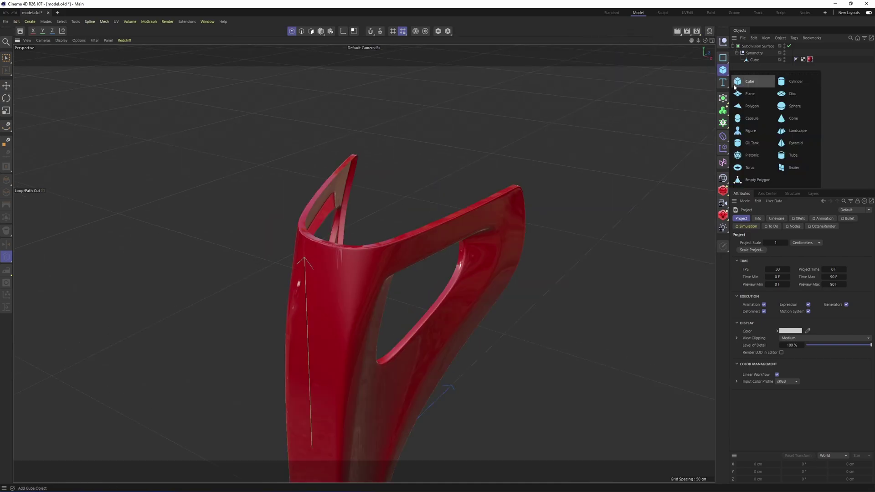
left_click(795, 106)
key("e")
middle_click(388, 304)
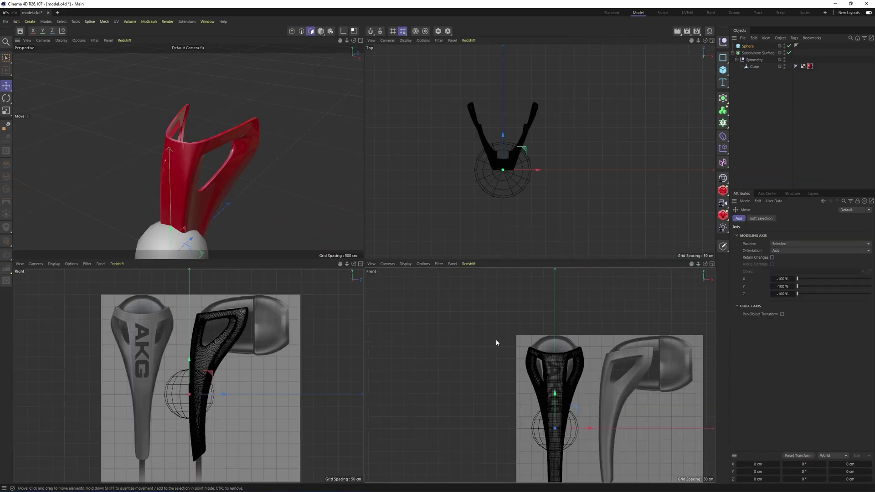
middle_click(496, 341)
scroll(411, 287, "down", 3)
left_click_drag(395, 301, 453, 332)
key("t")
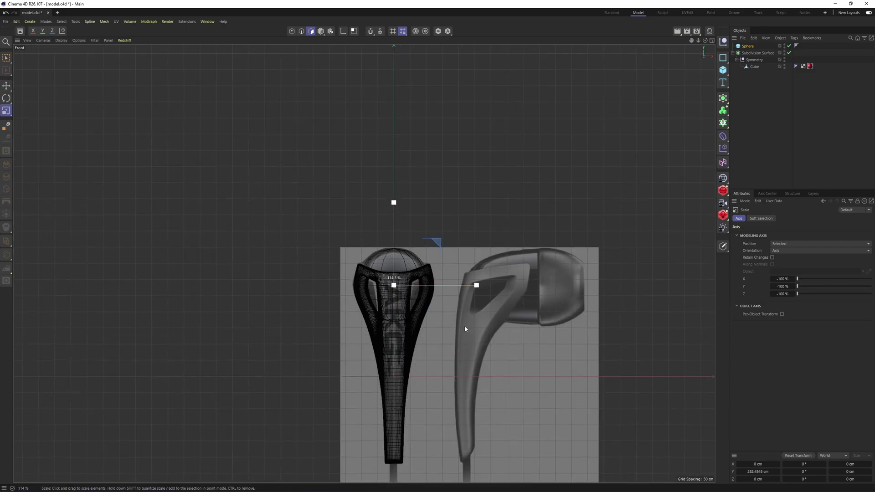
Fit the sphere inside the frame's head in the side view, at Z about 115 cm with a radius of about 82 cm
key("F3")
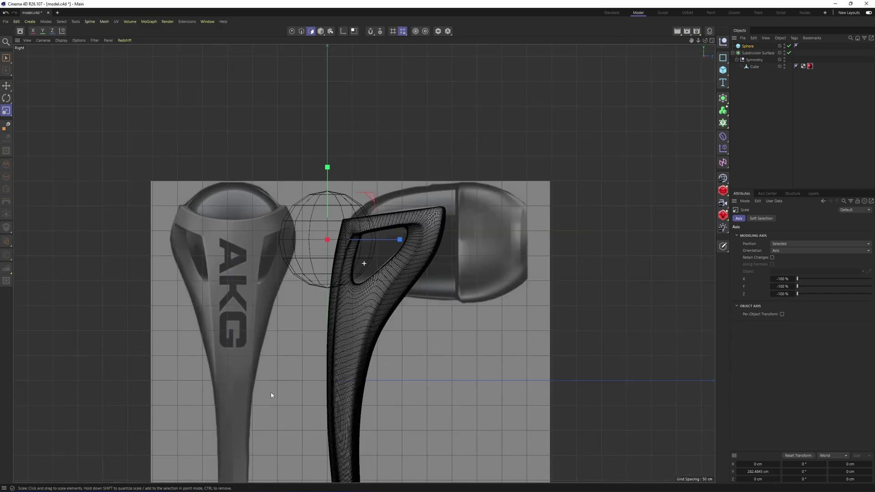
scroll(271, 395, "up", 2)
key("e")
left_click_drag(329, 235, 403, 241)
key("t")
left_click_drag(489, 277, 437, 273)
key("e")
left_click_drag(406, 239, 402, 239)
key("F5")
middle_click(231, 160)
left_click_drag(315, 237, 355, 258, "alt")
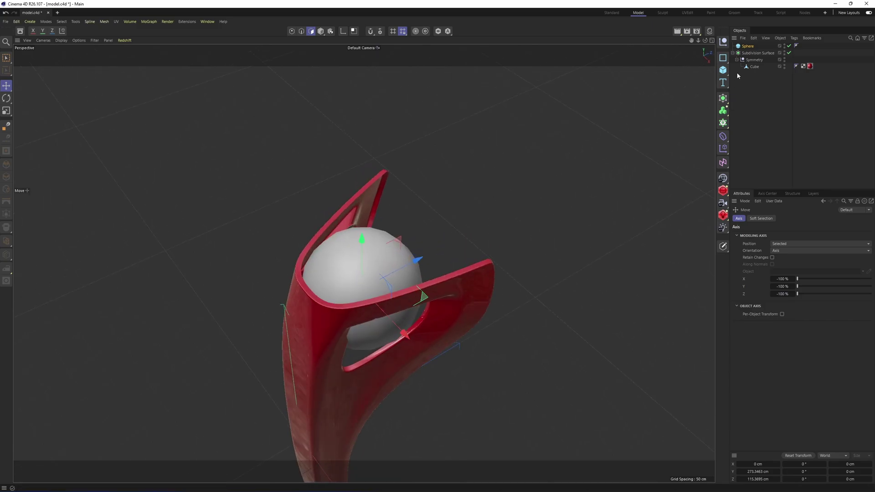
Hide the frame, show mesh lines, and set the sphere's type to Hexahedron with 8 segments
key("n")
key("b")
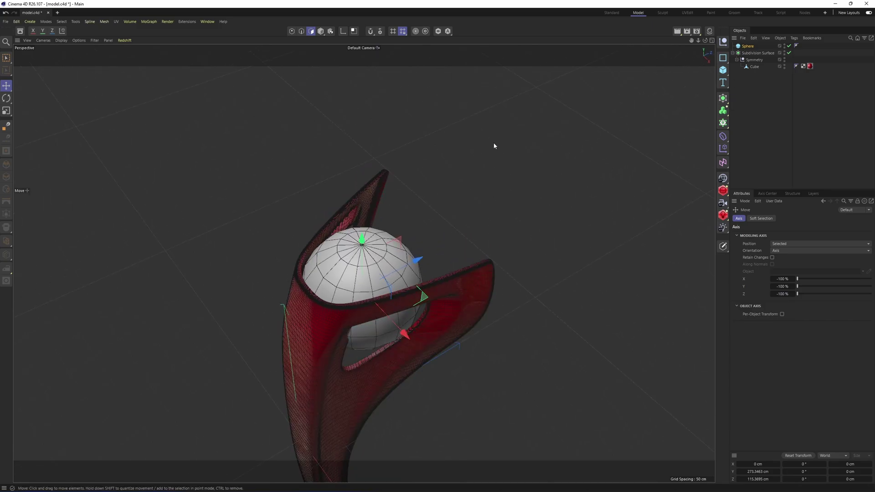
left_click(784, 52)
left_click(747, 47)
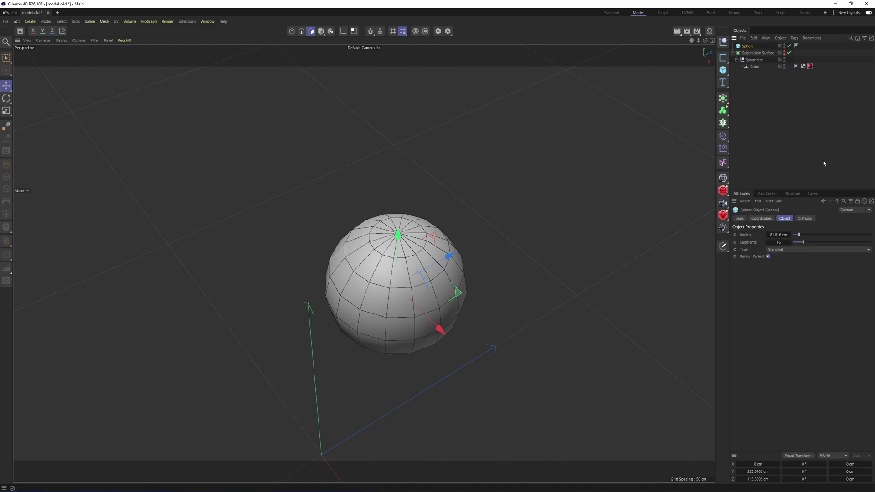
left_click(791, 250)
left_click(794, 281)
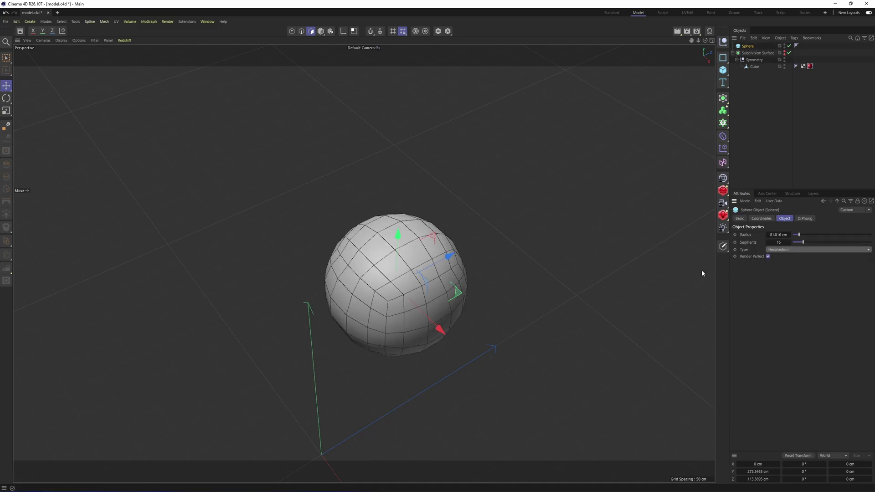
left_click_drag(493, 237, 460, 208, "alt")
scroll(557, 142, "up", 5)
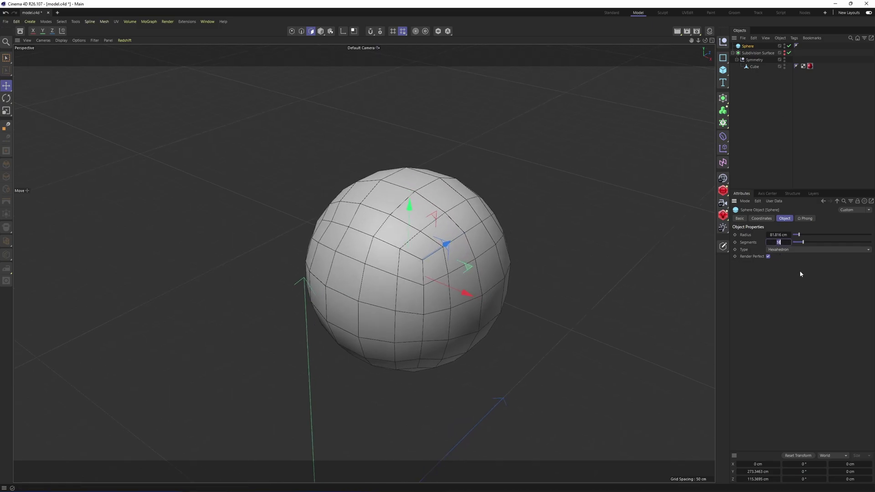
key("Return")
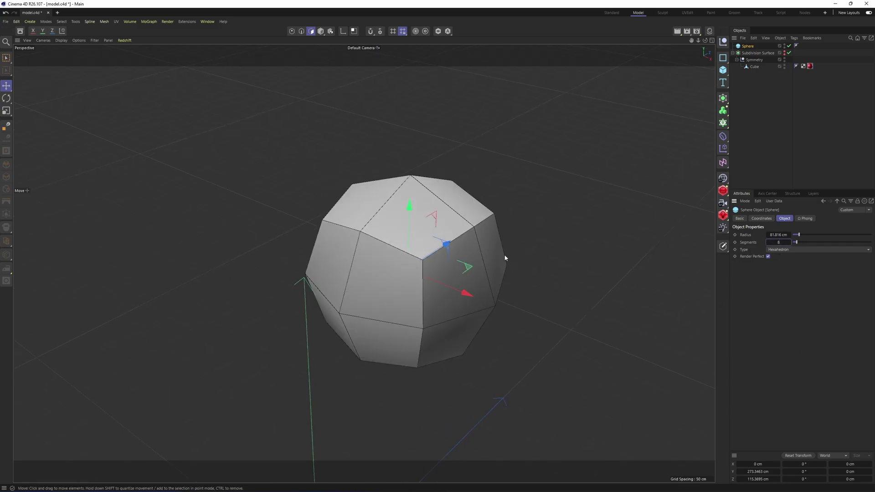
left_click_drag(504, 256, 413, 266, "alt")
Make the sphere editable, loop-select its middle edge ring, and delete the half facing the ear tip
key("c")
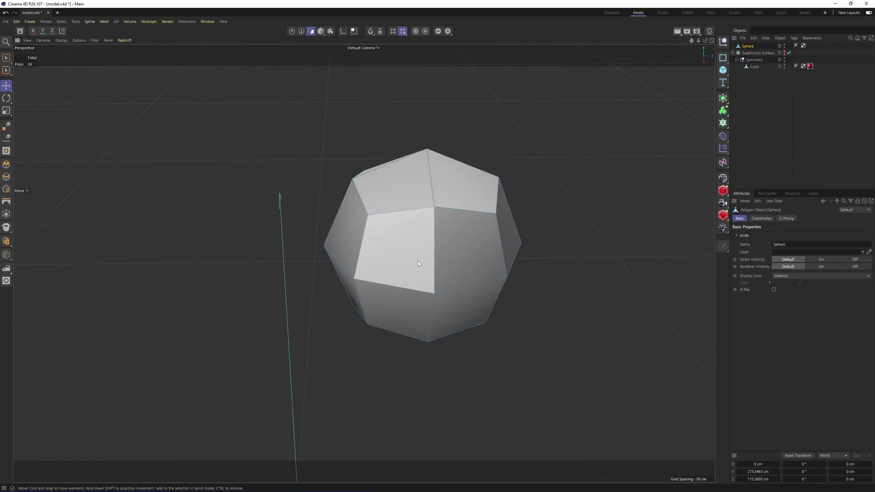
key("Return")
key("Return")
key("F5")
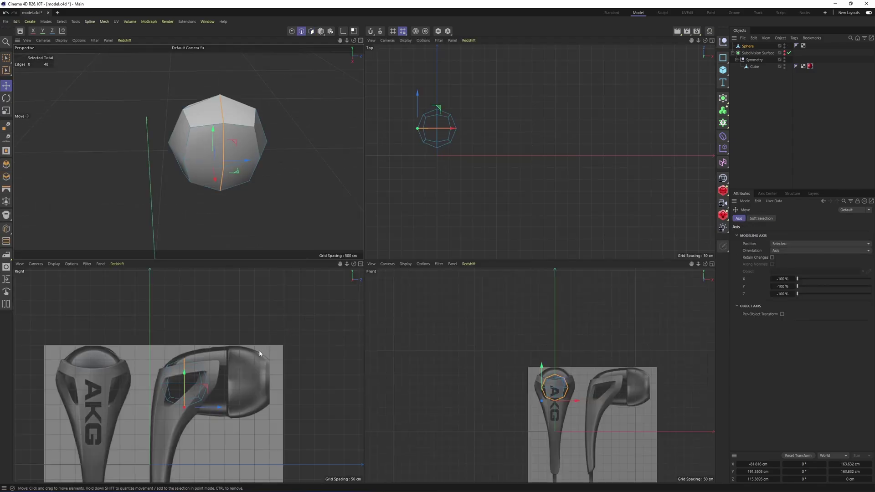
key("F1")
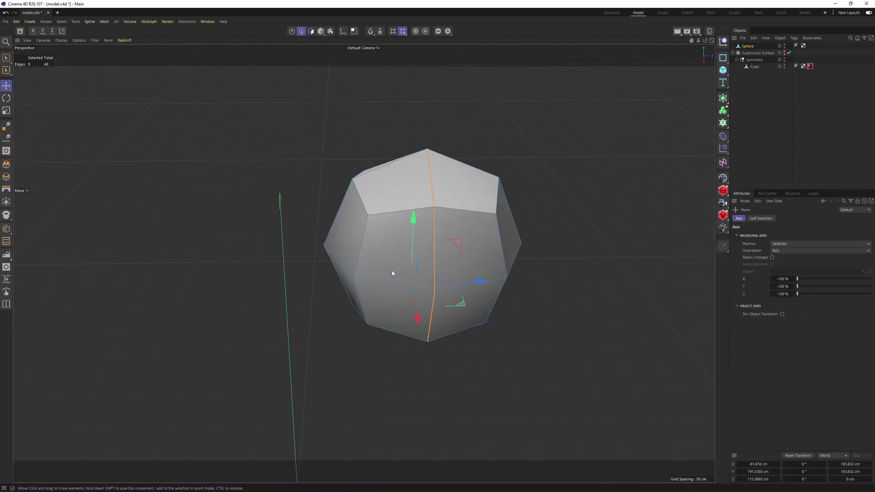
key("u")
key("f")
left_click(452, 280)
key("Delete")
Extend the half sphere's open rim in two sections up to the ear tip seam, scaling the first new ring to about 186 cm
middle_click(413, 302)
middle_click(295, 358)
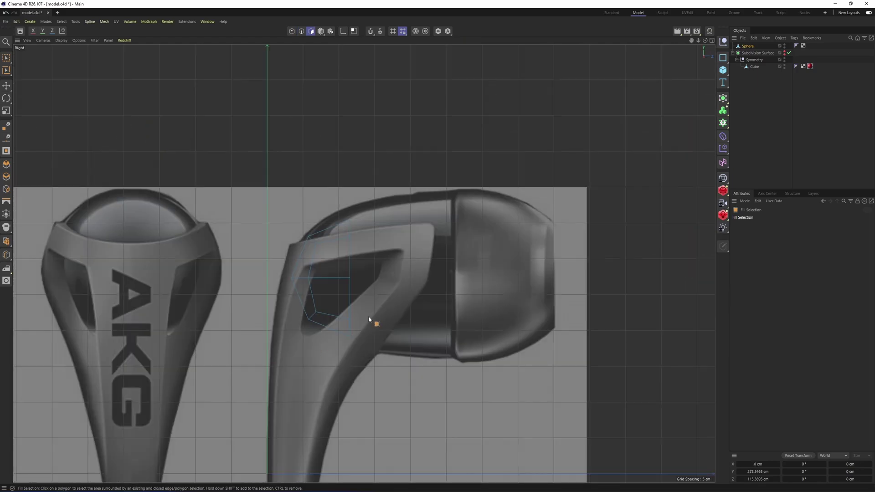
key("t")
key("Return")
key("Return")
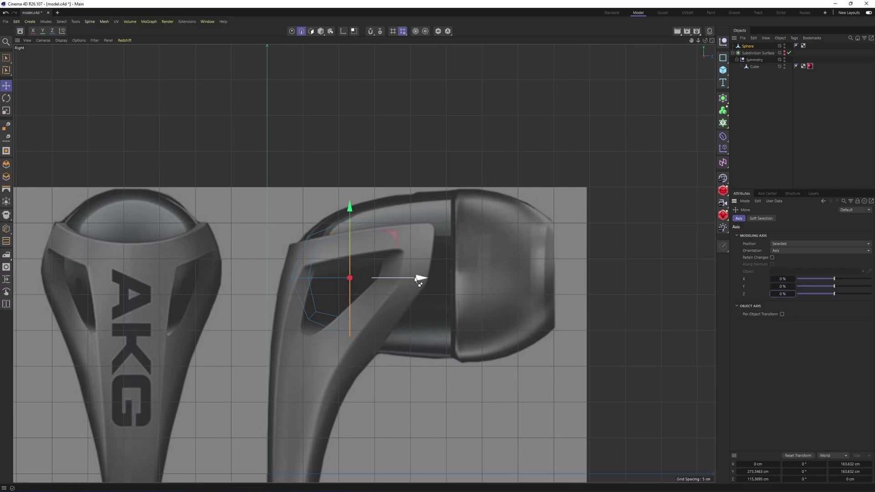
left_click_drag(416, 279, 512, 338)
key("t")
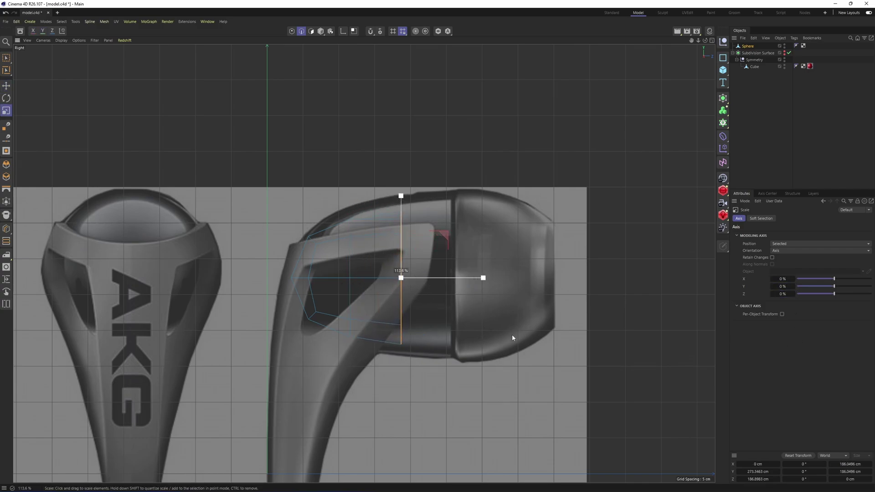
key("e")
left_click_drag(475, 279, 595, 331)
key("t")
Scale the middle ring and the original rim loop to follow the body's contour, the latter to about 197 cm
double_click(401, 299)
left_click_drag(458, 355, 517, 377)
left_click_drag(351, 302, 403, 388)
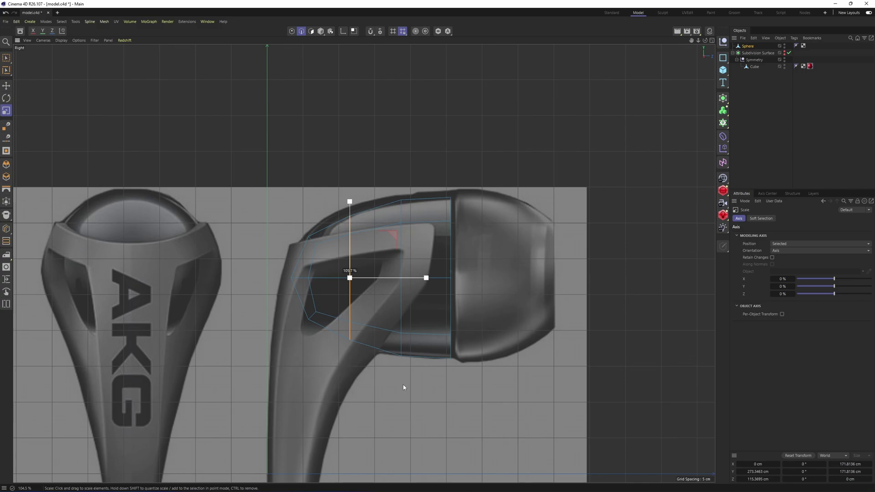
left_click_drag(460, 397, 464, 400)
Show the frame again and place the sphere body under the Symmetry object so it is smoothed too
middle_click(461, 396)
middle_click(275, 209)
left_click_drag(291, 209, 666, 101, "alt")
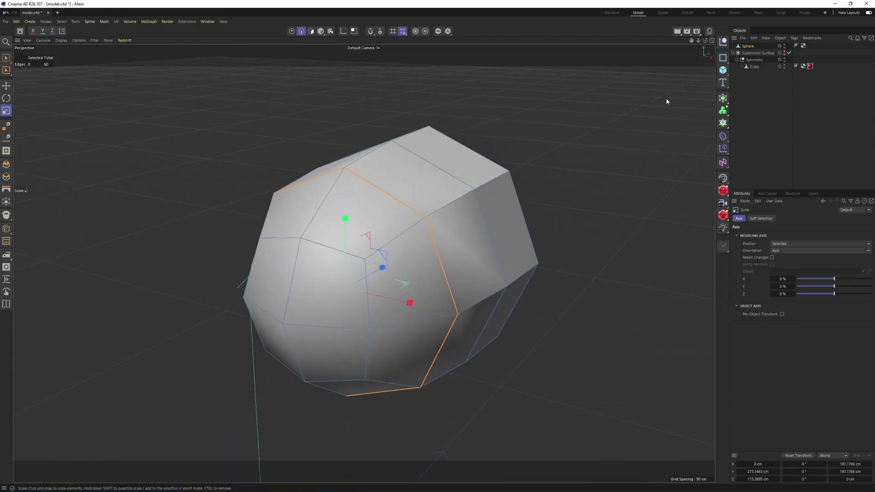
left_click(784, 53)
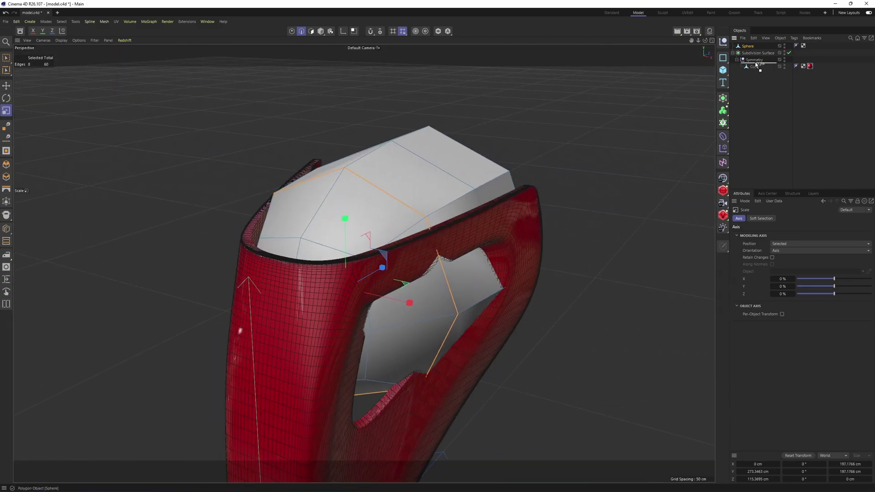
left_click_drag(758, 63, 757, 62)
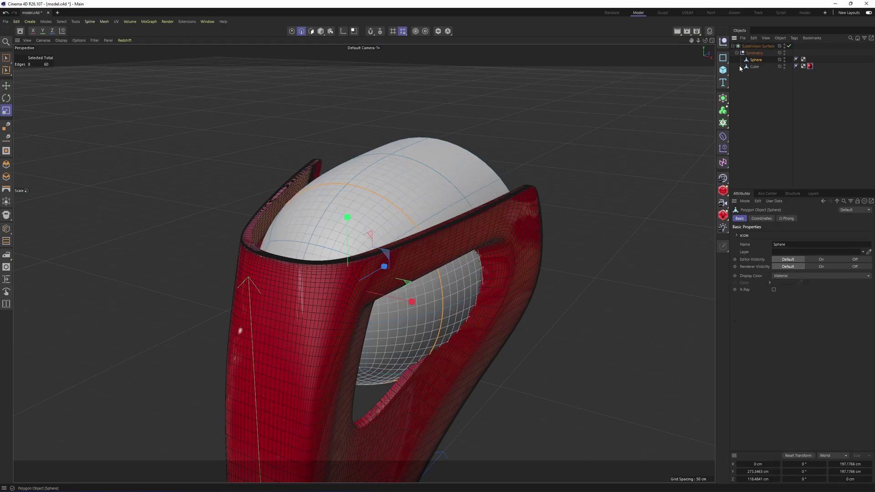
Select two points on the sphere body with smoothing off and recheck its smoothed fit inside the frame
left_click_drag(456, 173, 419, 263, "alt")
key("Return")
key("q")
left_click(400, 288)
left_click(268, 254, "shift")
key("q")
left_click_drag(419, 263, 371, 239, "alt")
left_click(765, 110)
left_click_drag(492, 242, 406, 226, "alt")
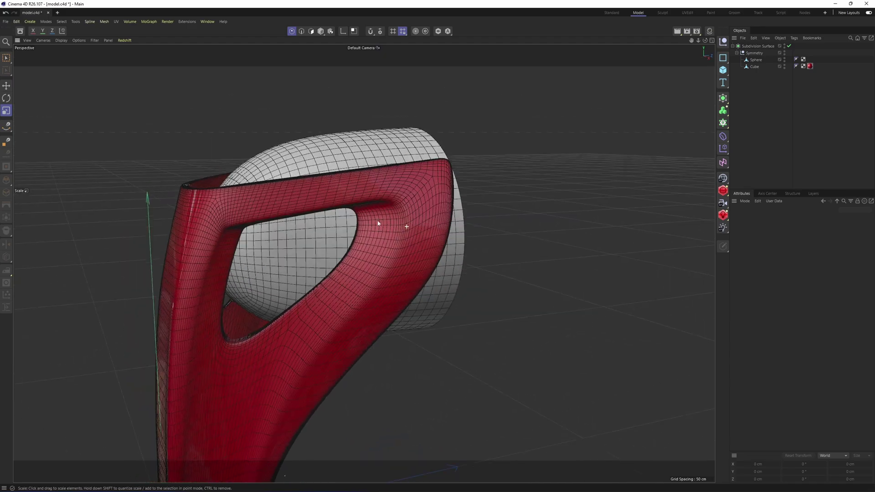
Turn smoothing off and select two points of the sphere body through the frame in the Lines display
key("ctrl+z")
key("q")
left_click_drag(285, 306, 225, 289, "alt")
left_click(225, 244)
mouse_move(237, 249)
left_mouse_down("alt")
mouse_move(429, 297)
mouse_move(422, 300)
left_mouse_up("alt")
key("n")
key("g")
mouse_move(250, 272)
left_mouse_down("alt")
mouse_move(306, 301)
mouse_move(223, 271)
left_mouse_up("alt")
left_click(254, 280, "shift")
Restore shading with lines, scale the two selected points slightly, and check the smoothed body within the frame
key("n")
key("b")
left_click_drag(381, 245, 370, 247)
left_click_drag(370, 248, 329, 268, "alt")
key("q")
left_click(766, 111)
left_click_drag(448, 223, 416, 211, "alt")
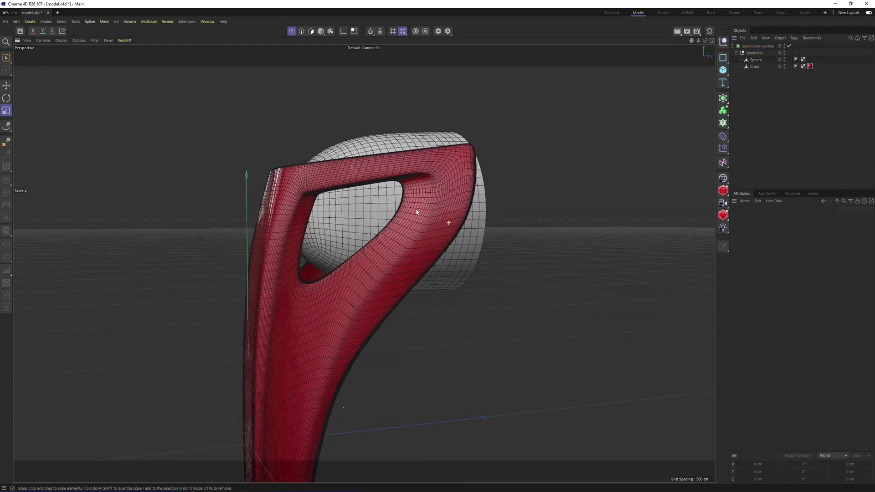
Turn off the shaded lines and, in the side view, enlarge the sphere body's rim and middle edge loop toward the reference outline
key("n")
key("a")
mouse_move(414, 247)
left_mouse_down("alt")
mouse_move(382, 268)
mouse_move(412, 356)
left_mouse_up("alt")
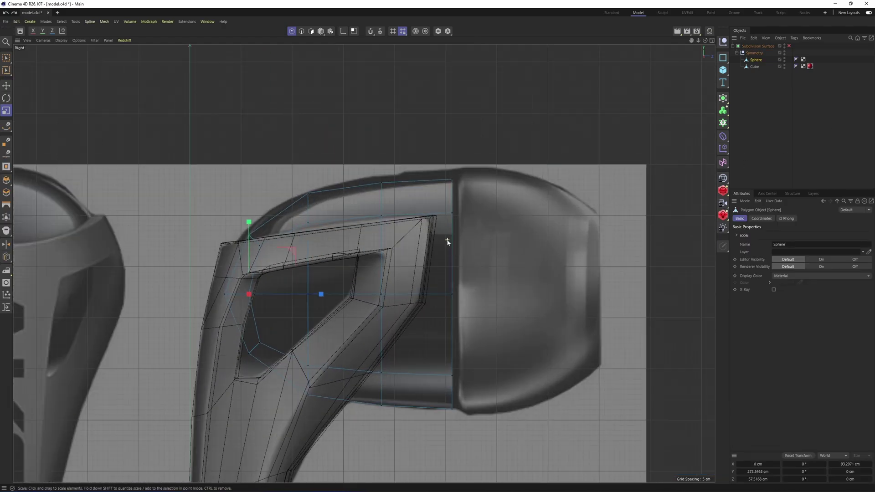
left_click(452, 247)
left_click_drag(547, 314, 561, 314)
double_click(382, 347)
left_click_drag(427, 355, 469, 354)
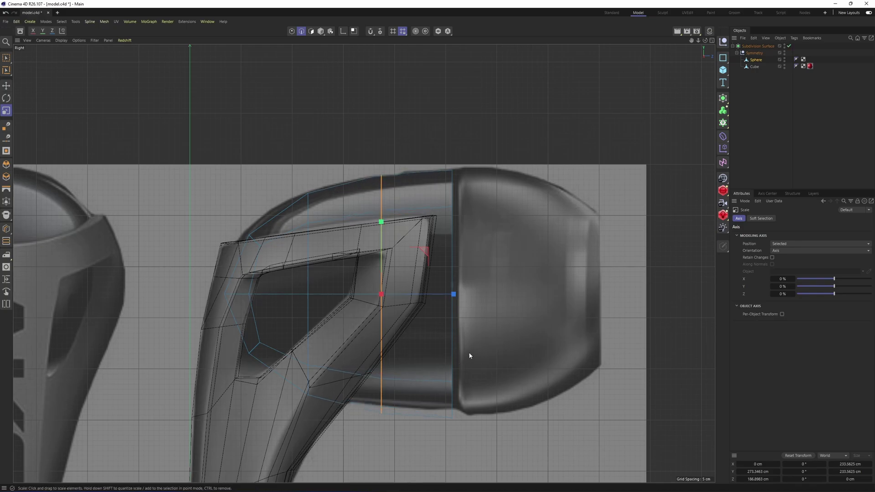
Turn smoothing on and stretch the points at the sphere body's closed end slightly vertically
key("q")
key("Return")
key("Return")
key("9")
key("0")
left_click_drag(199, 173, 326, 436)
key("t")
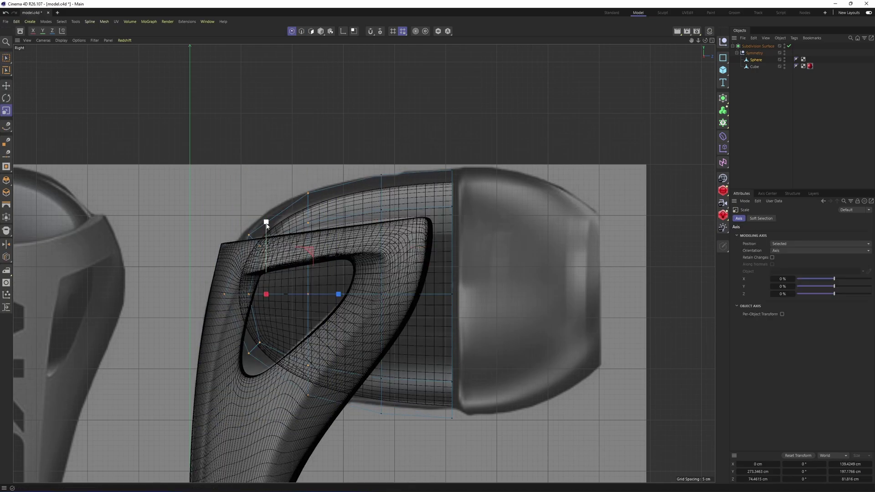
left_click_drag(265, 222, 266, 215)
Enlarge the whole sphere body to about 254 cm wide and compare its outline with the side reference, smoothed and unsmoothed
key("ctrl+a")
left_click_drag(448, 327, 465, 319)
key("e")
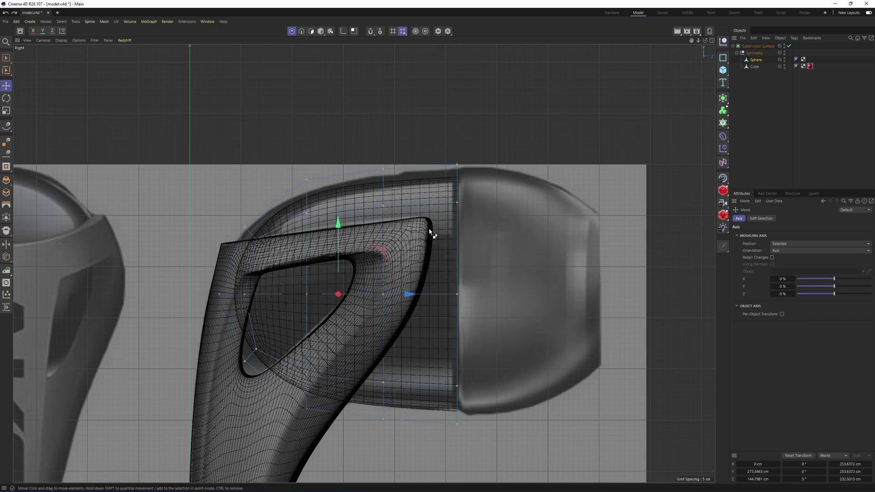
key("q")
scroll(492, 165, "up", 1)
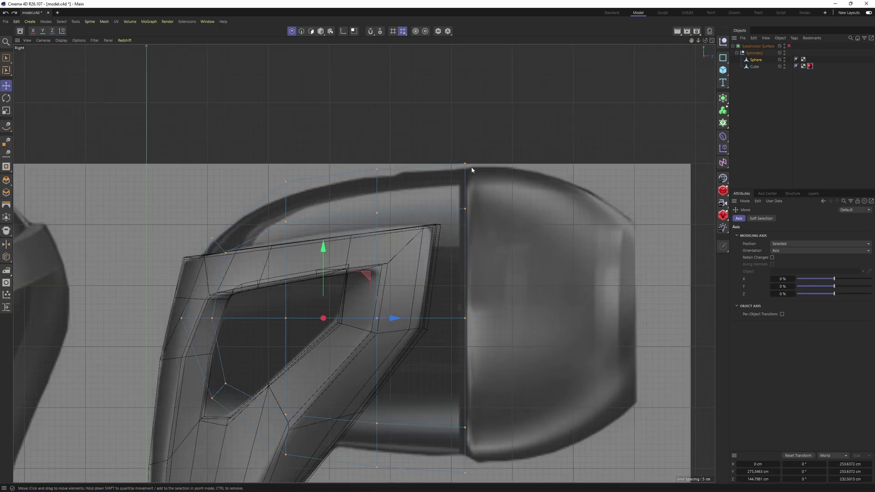
scroll(431, 183, "up", 3)
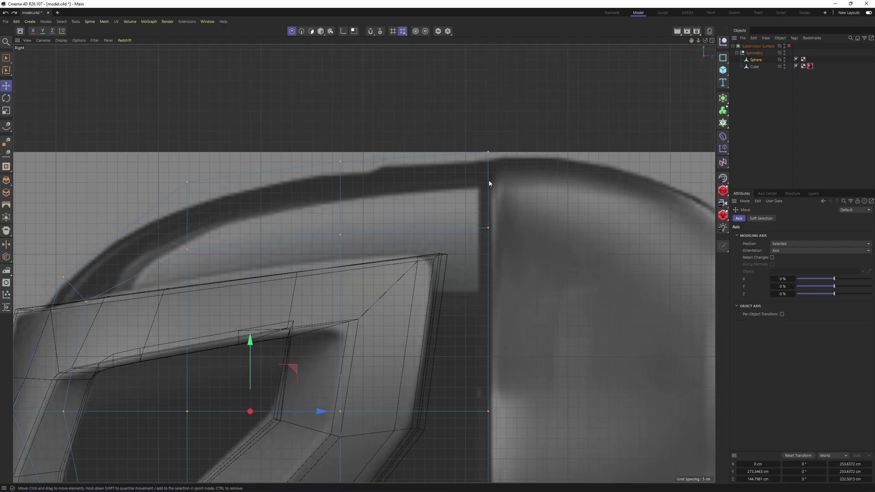
key("q")
key("q")
key("q")
scroll(464, 171, "down", 3)
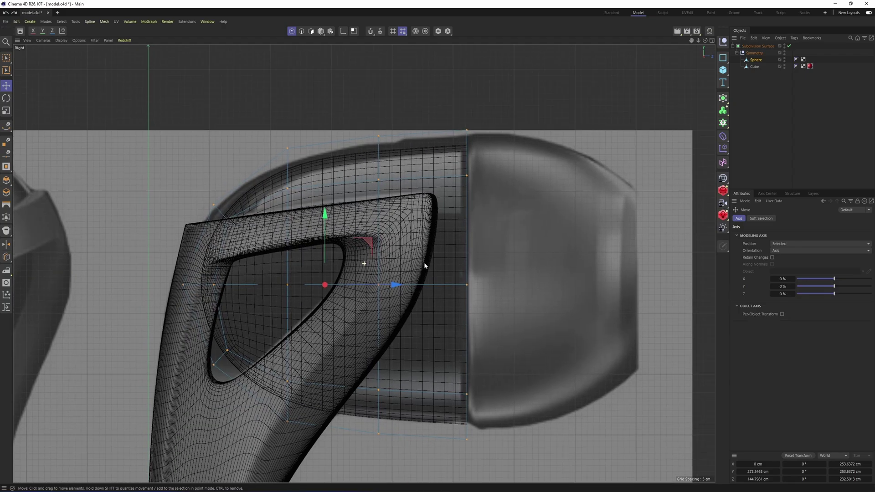
Enlarge the whole sphere body further to about 270 cm wide and move it slightly toward its closed end
scroll(438, 264, "up", 4)
key("t")
left_click_drag(443, 274, 455, 274)
key("e")
left_click_drag(369, 324, 360, 321)
middle_click_drag(360, 307, 391, 260, "alt")
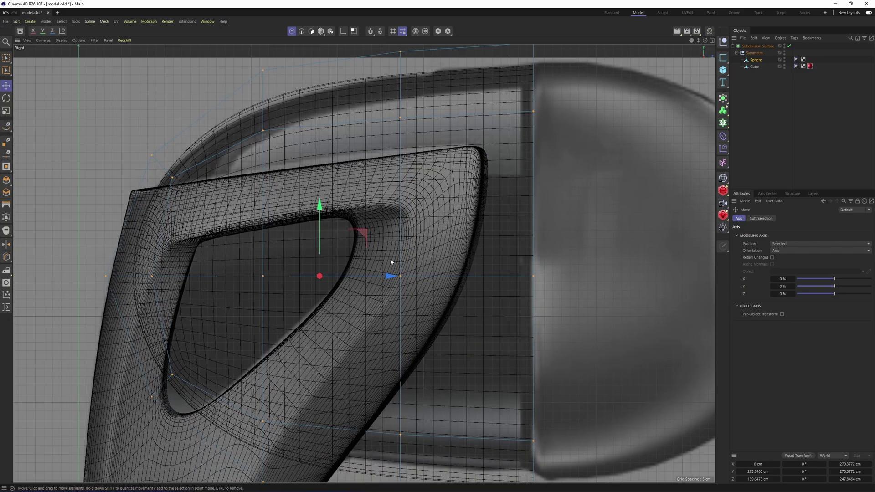
Move the closed-end points slightly toward the open end, and raise the whole sphere body a little
scroll(390, 262, "down", 2)
key("0")
left_click_drag(120, 102, 345, 483)
left_click_drag(307, 275, 315, 276)
key("ctrl+a")
left_click_drag(345, 202, 344, 198)
Scale the whole sphere body down to about 260 cm wide and move its closed-end points outward, away from the rim
key("t")
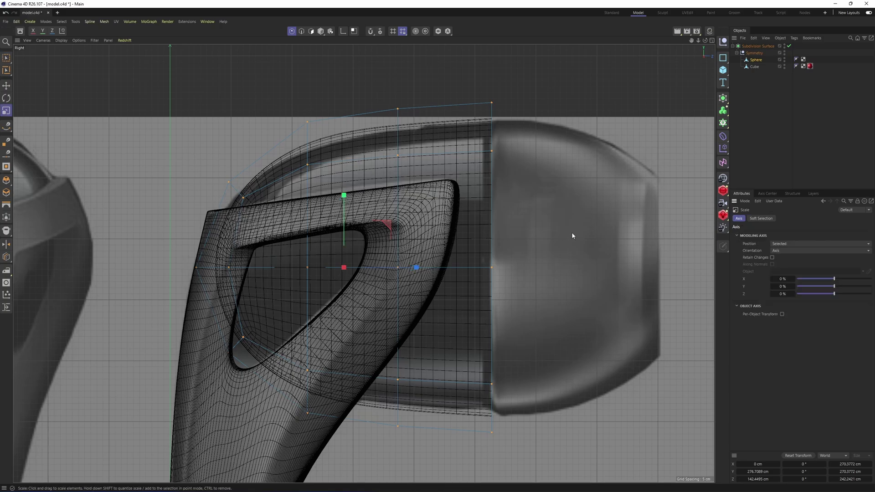
left_click_drag(592, 240, 582, 241)
key("0")
left_click_drag(132, 96, 346, 458)
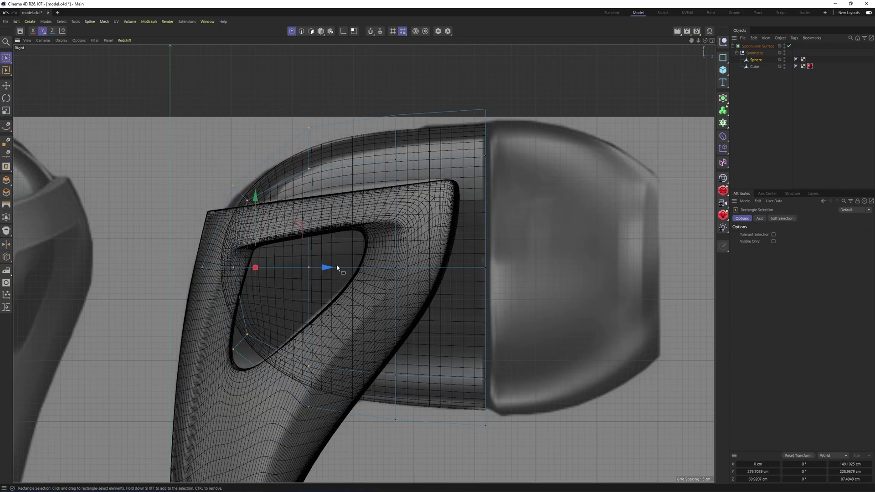
left_click_drag(327, 268, 318, 269)
In the perspective view, select two opposite side points of the sphere body and scale them closer together
key("F1")
left_click_drag(330, 209, 428, 188, "alt")
key("e")
left_click(473, 288)
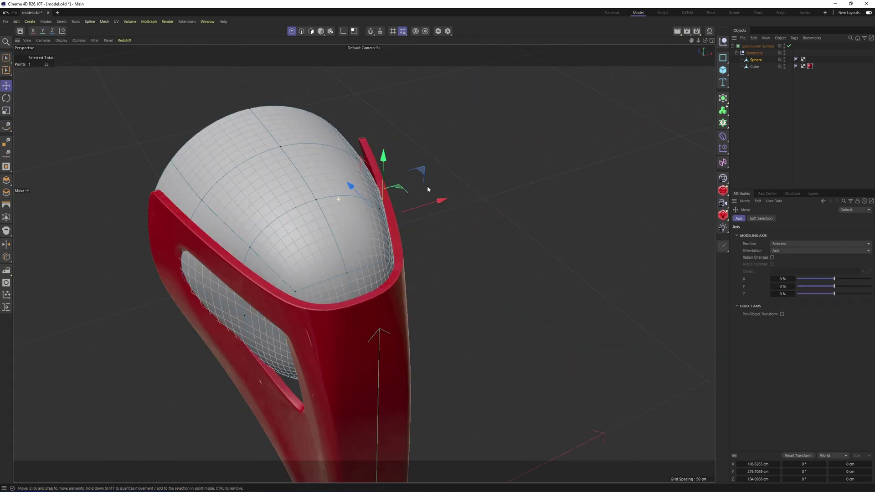
middle_click_drag(427, 186, 508, 165, "alt")
left_click(254, 259, "shift")
key("t")
left_click_drag(417, 210, 401, 216)
Select a single side point of the sphere body and examine the body's fit in the frame with smoothing on and off
left_click(324, 292)
left_click_drag(326, 293, 381, 293, "alt")
key("e")
left_click(428, 289)
key("q")
middle_click_drag(381, 292, 381, 256, "alt")
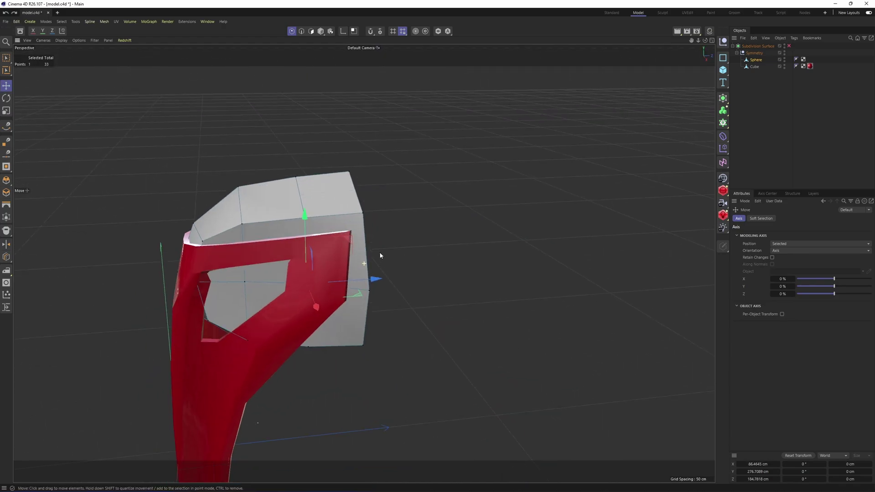
key("q")
left_click_drag(616, 190, 381, 181, "alt")
key("q")
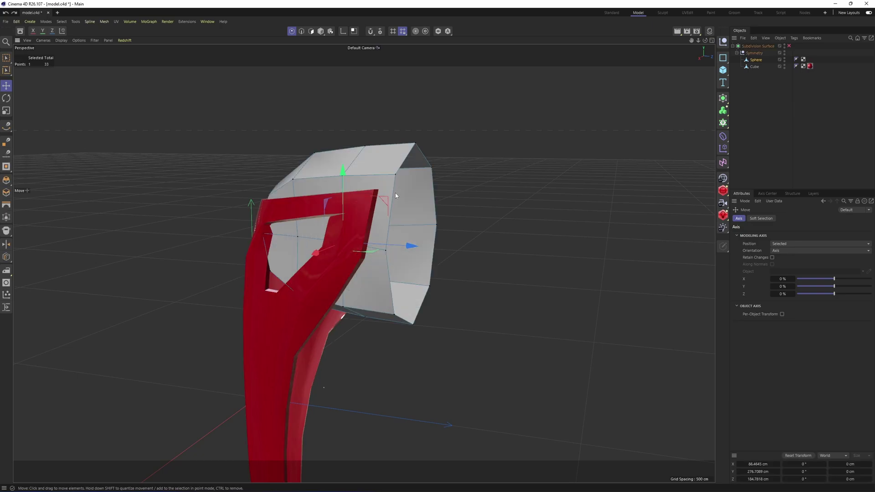
Extrude the sphere body's open rim loop inward to about 212 cm wide and turn smoothing on
key("Return")
double_click(394, 199)
key("t")
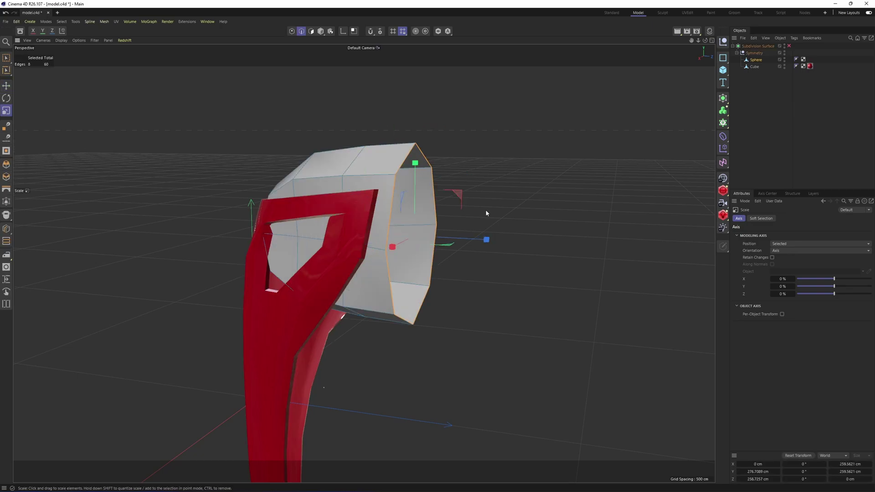
scroll(486, 213, "up", 1)
left_click_drag(621, 243, 577, 250, "ctrl")
key("q")
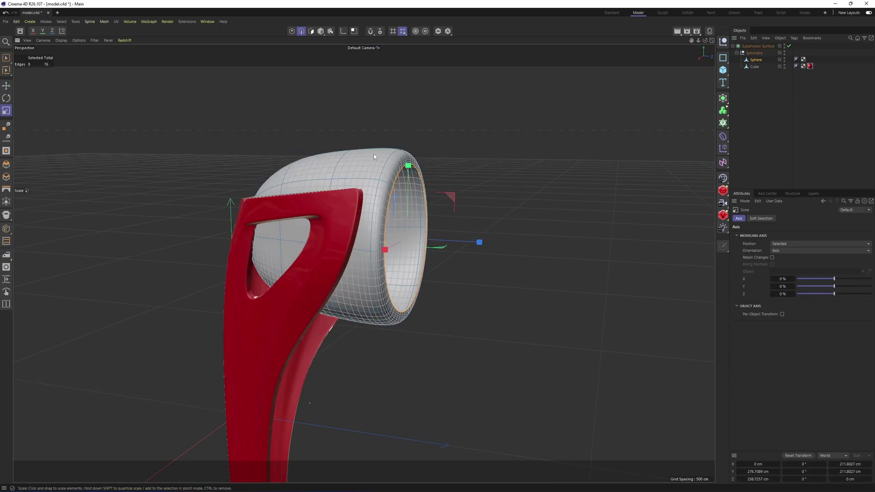
Cut an edge loop around the sphere body close to its rim, at about 80% offset
scroll(373, 155, "up", 4)
key("k")
key("l")
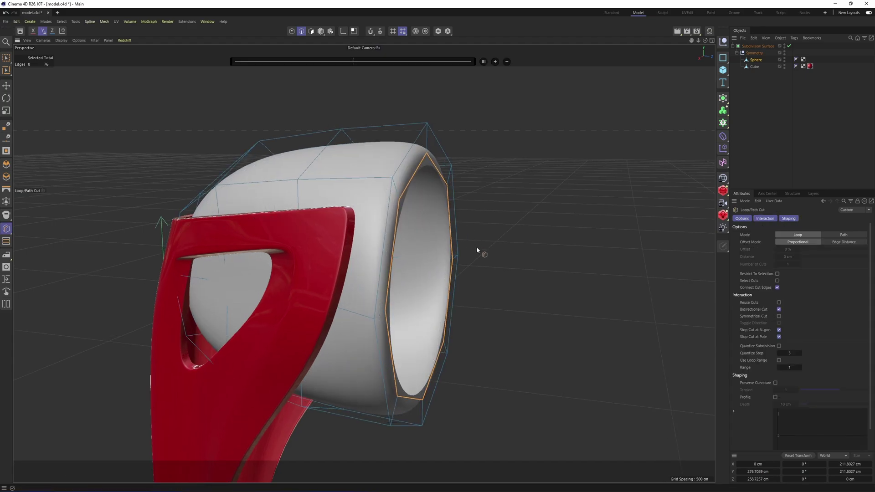
left_click(373, 179)
scroll(410, 223, "down", 3)
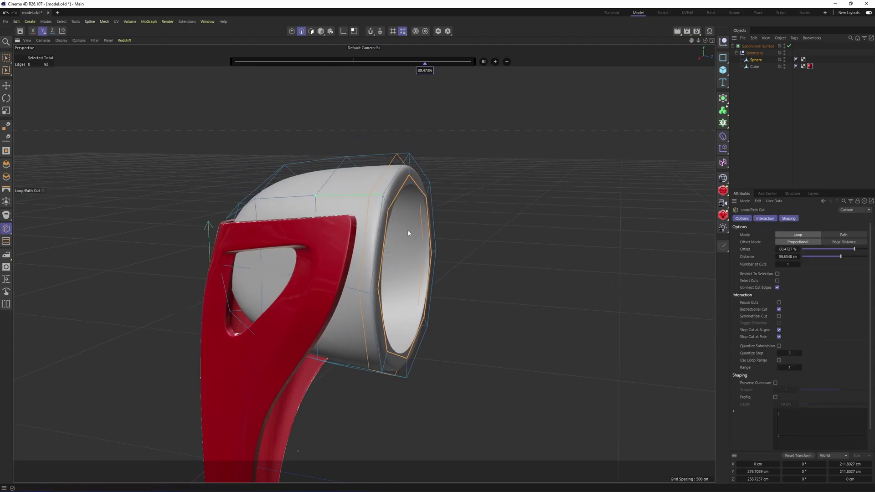
Loop-select the rim's ring of polygons with smoothing off and split it into a separate object
key("Return")
key("u")
key("l")
left_click(387, 206)
key("q")
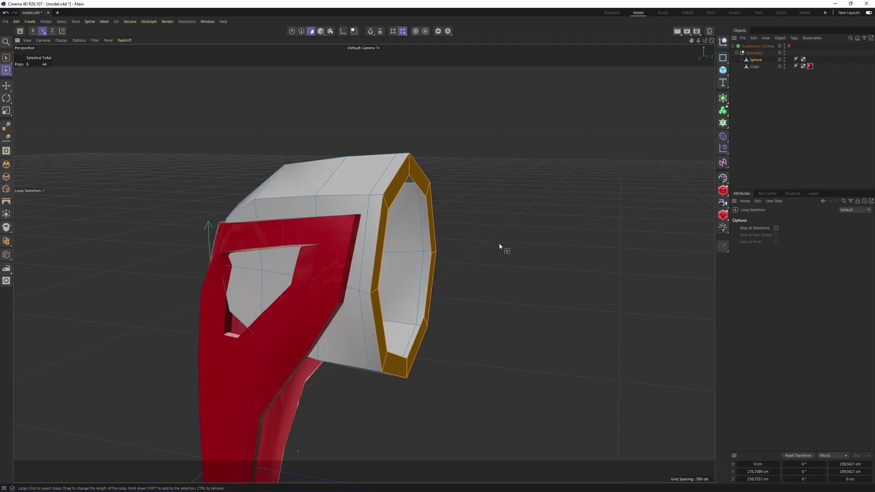
key("u")
key("p")
key("e")
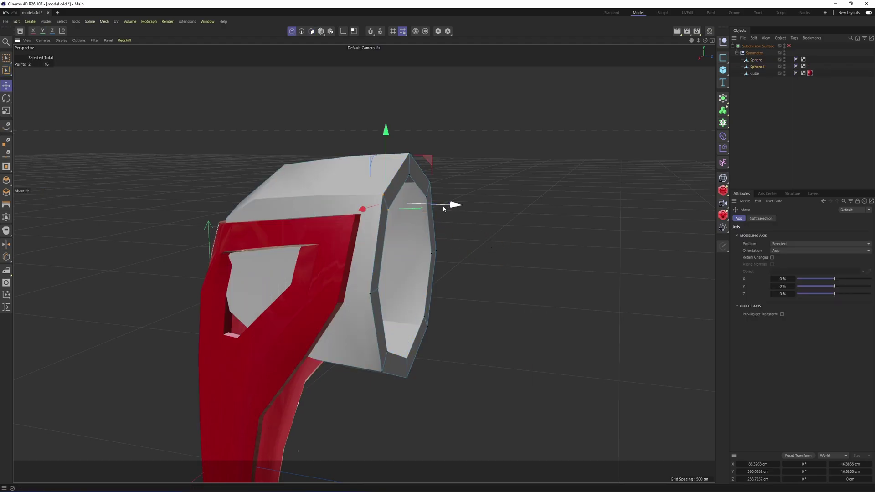
Select the outer edge loop of the split ring and extrude it in sections along the ear tip in the side view
key("Return")
double_click(391, 187)
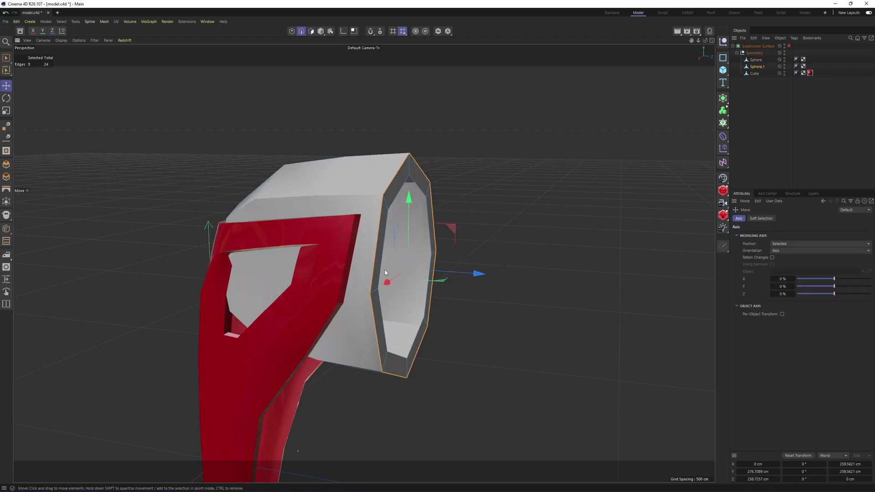
middle_click(385, 270)
middle_click(303, 336)
scroll(303, 336, "down", 3)
middle_click_drag(481, 289, 385, 291, "alt")
left_click_drag(384, 290, 592, 321)
Scale the ear tip's end loop to about 162 cm wide and adjust its two middle loops to the reference outline
key("t")
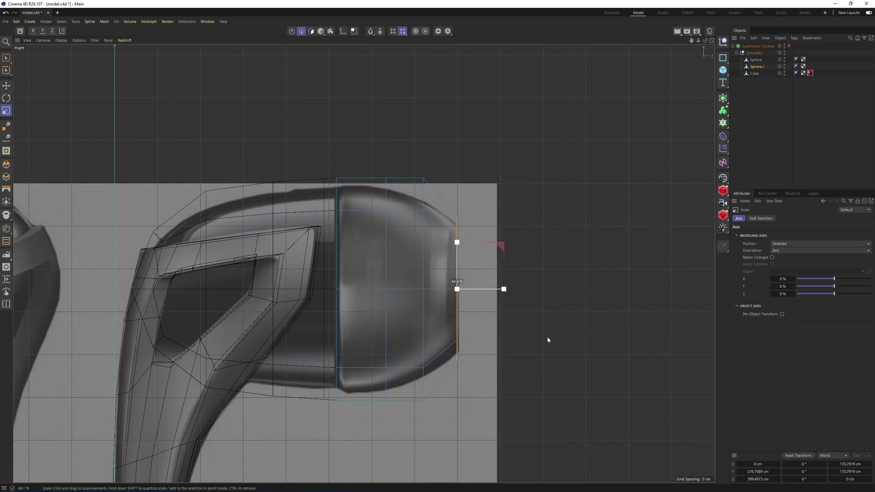
left_click_drag(548, 340, 541, 338)
left_click_drag(613, 334, 556, 345)
key("e")
double_click(387, 322)
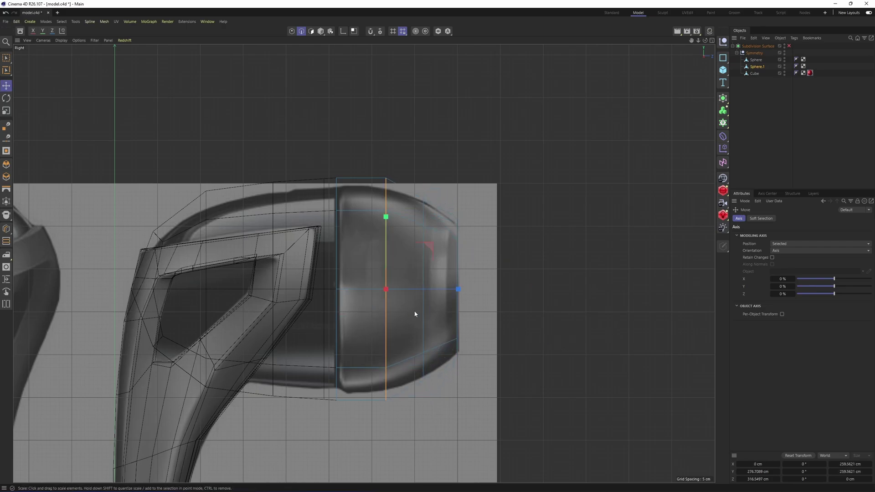
left_click_drag(457, 289, 453, 290)
key("t")
left_click_drag(569, 308, 554, 314)
double_click(423, 331)
left_click_drag(494, 380, 506, 378)
Extrude the ear tip's end loop inward to an opening about 77 cm wide, extend it into the tip, and turn smoothing on
left_click(459, 314)
key("F1")
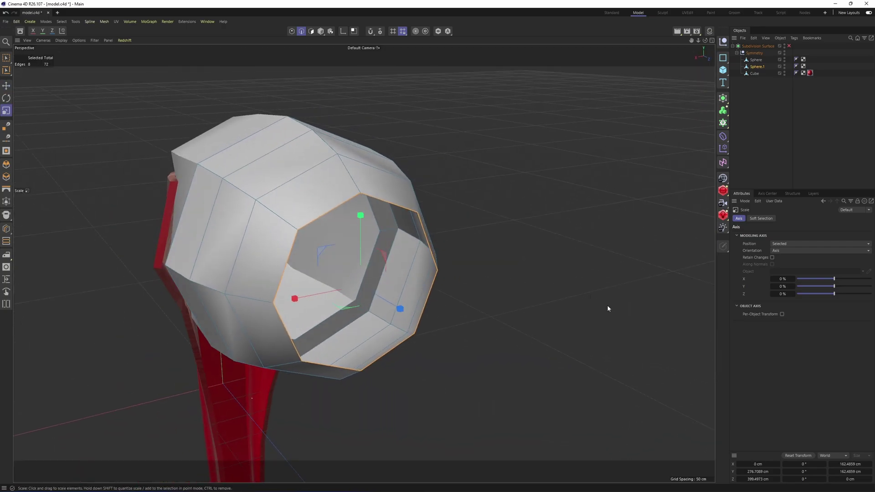
left_click_drag(609, 307, 496, 340)
key("e")
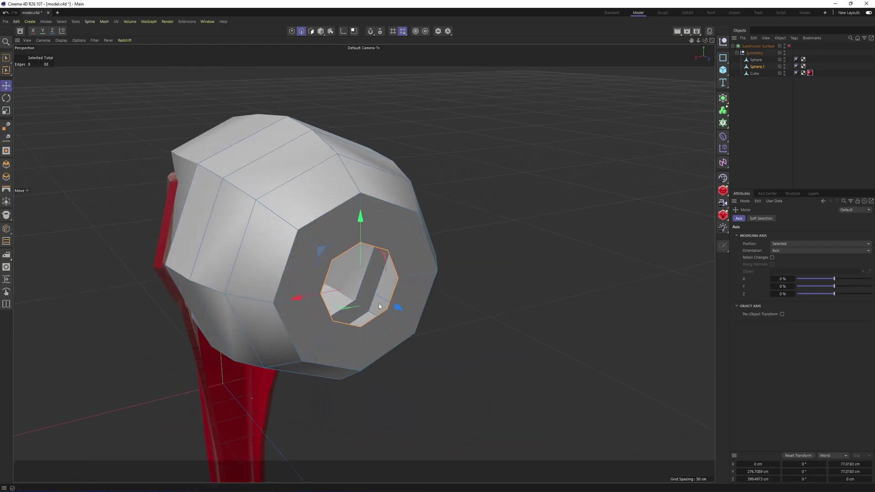
left_click_drag(398, 310, 370, 301)
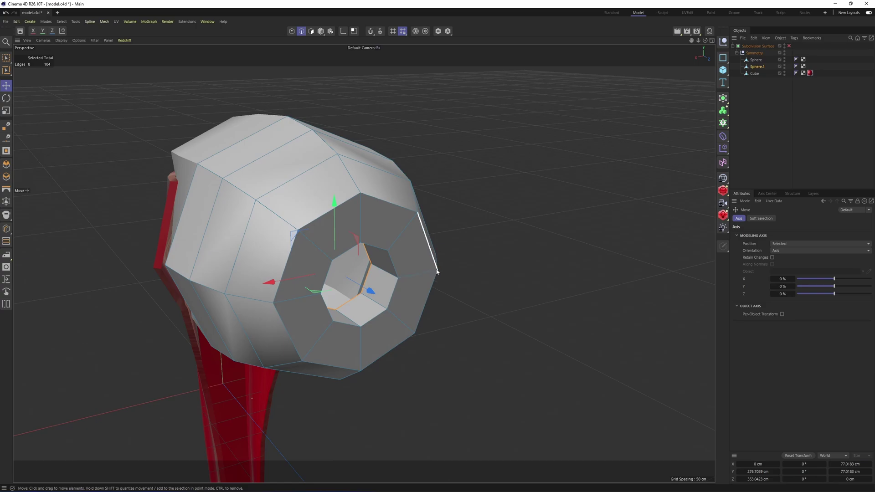
key("q")
left_click(866, 156)
left_click_drag(510, 193, 632, 146, "alt")
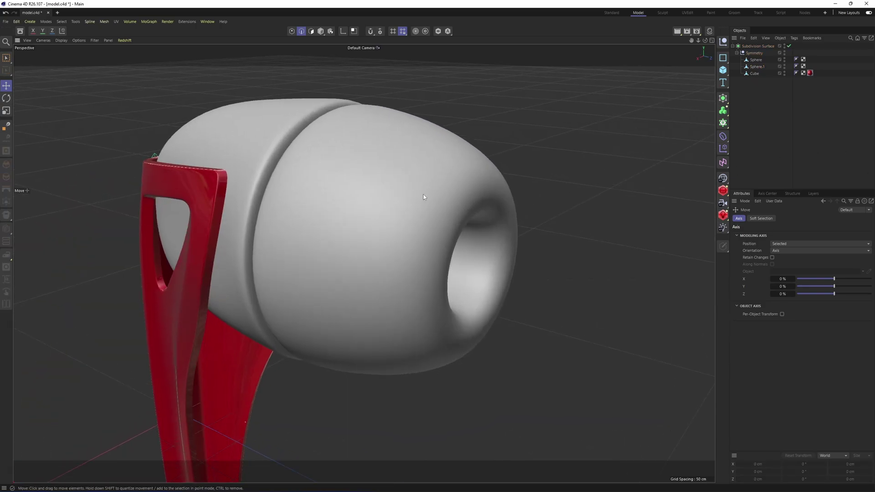
left_click_drag(424, 197, 492, 231, "alt")
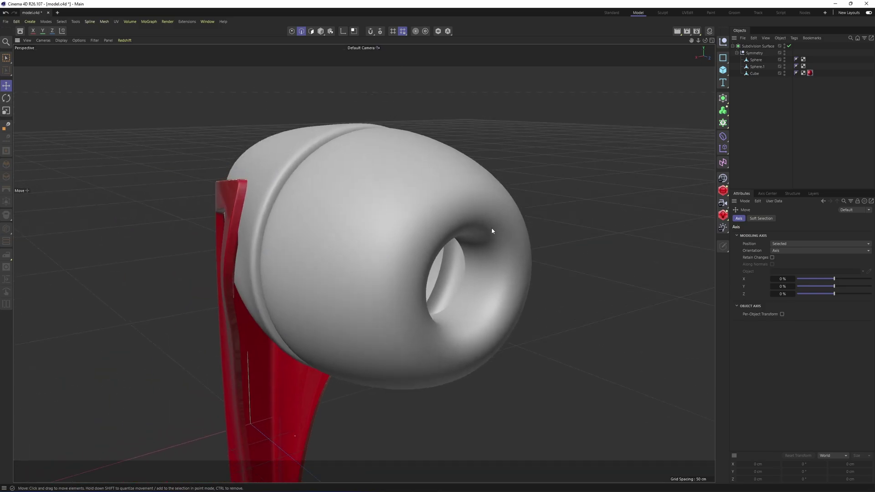
right_click_drag(457, 205, 412, 205, "alt")
left_click_drag(412, 204, 511, 208, "alt")
Duplicate the red material as a black one with a colour value of 0% and assign it to the sphere body
left_click(710, 31)
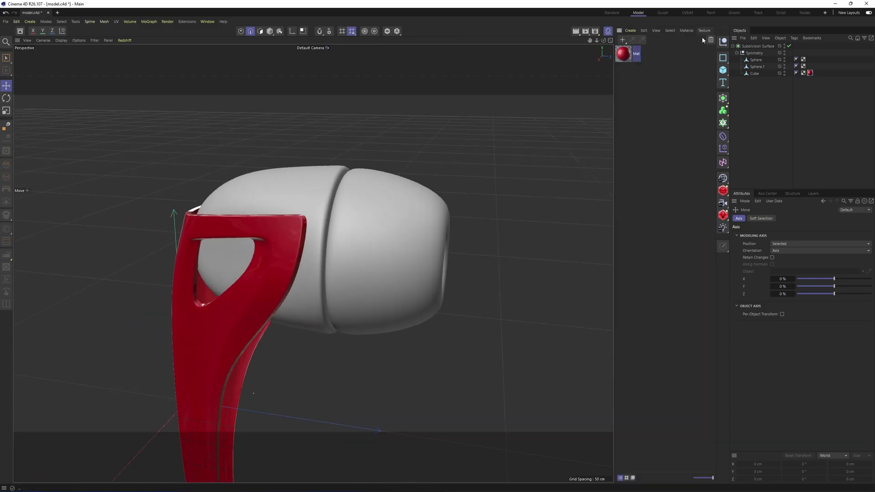
left_click_drag(630, 60, 638, 77, "ctrl")
left_click_drag(811, 311, 794, 311)
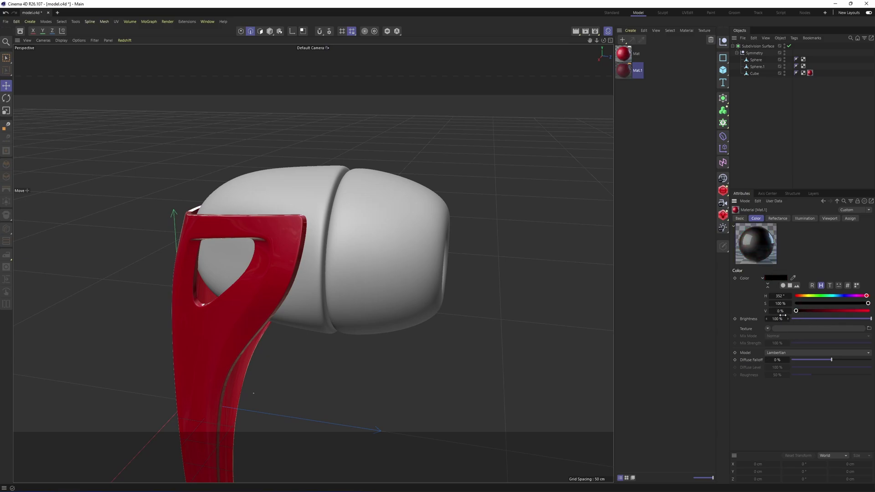
left_click_drag(754, 68, 755, 68)
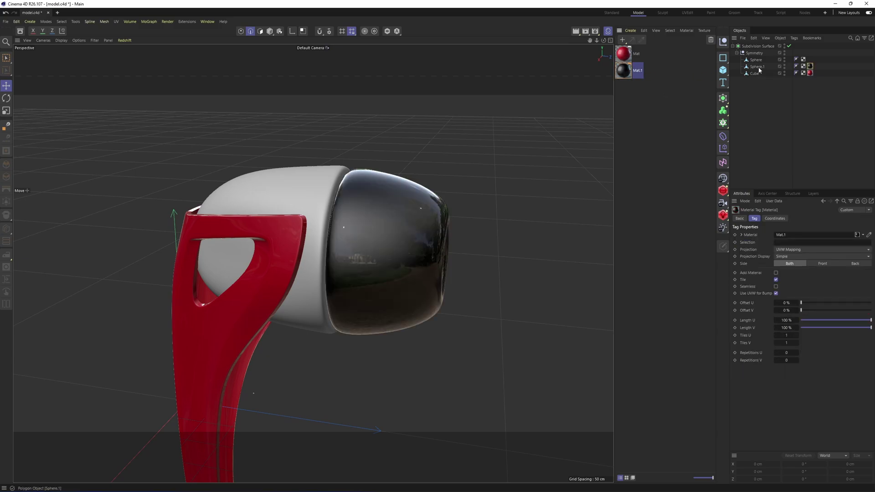
left_click_drag(811, 67, 810, 60)
Duplicate the black material, set the copy's Layer 1 reflectance roughness to 35%, and assign it to the ear tip
left_click_drag(628, 76, 628, 94, "ctrl")
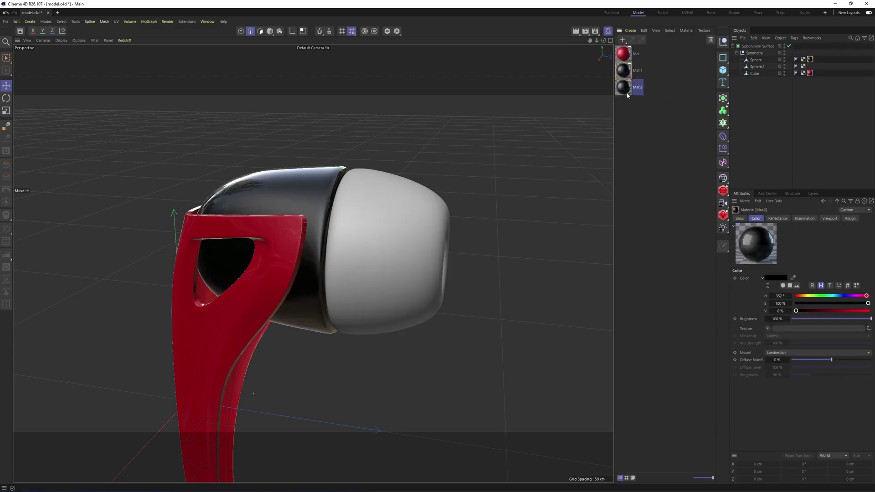
left_click(778, 219)
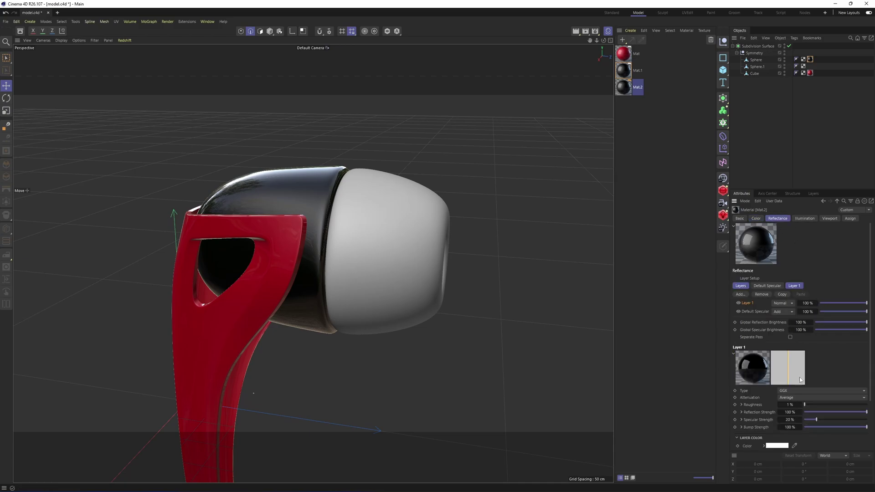
double_click(790, 405)
type("35")
key("Return")
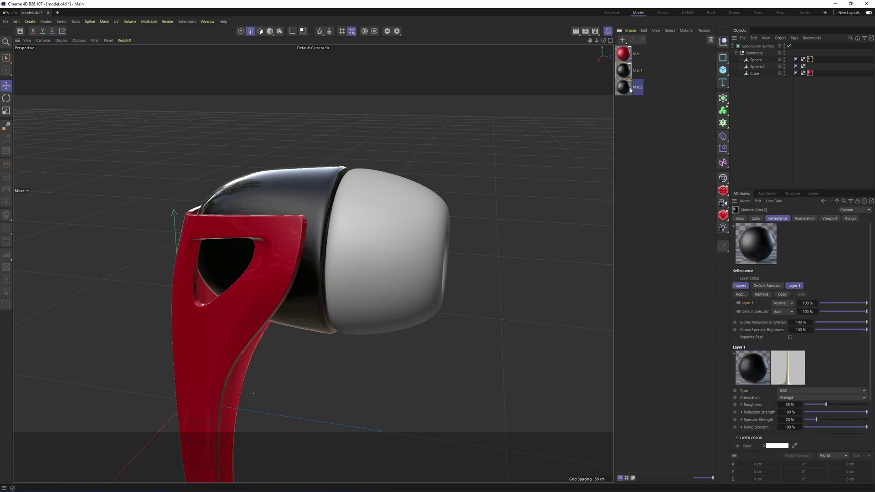
left_click_drag(631, 90, 755, 68)
Set the ear tip material's Layer 1 reflectance roughness to 45% and check the finish on the model
left_click_drag(455, 207, 387, 214, "alt")
left_click_drag(226, 238, 381, 210, "alt")
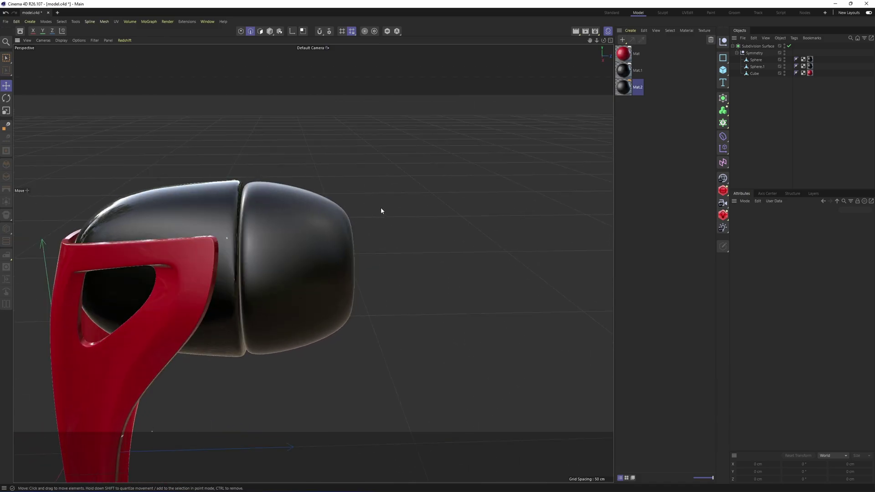
middle_click_drag(381, 208, 408, 189, "alt")
left_click(624, 89)
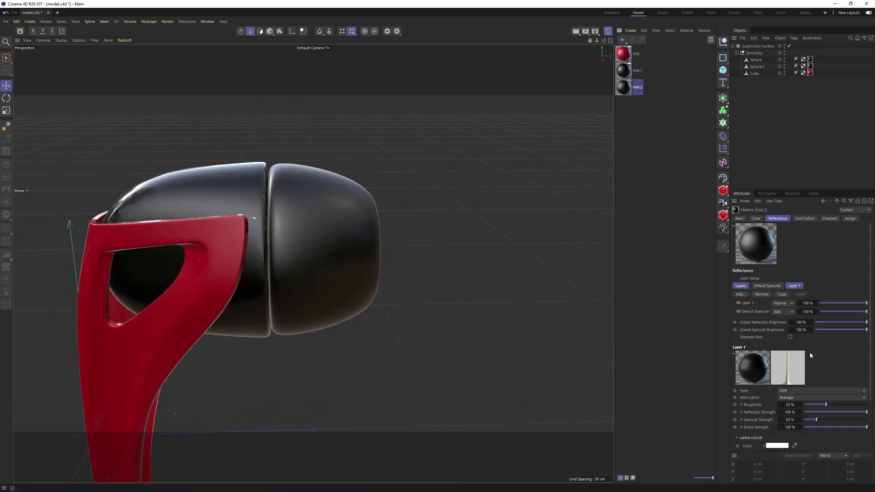
double_click(791, 405)
type("45")
key("Return")
right_click_drag(388, 218, 318, 232, "alt")
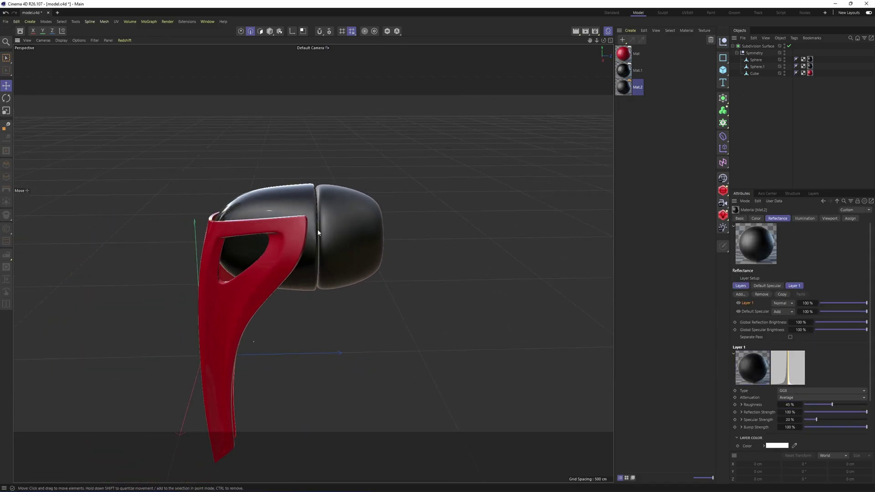
left_click_drag(318, 232, 360, 201, "alt")
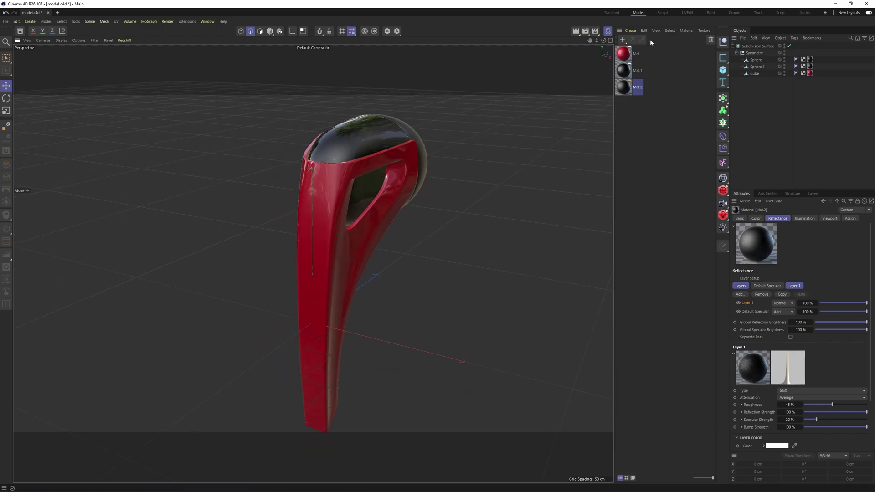
Hide the material list, rename the Symmetry null "headphone" and collapse its hierarchy
left_click(609, 34)
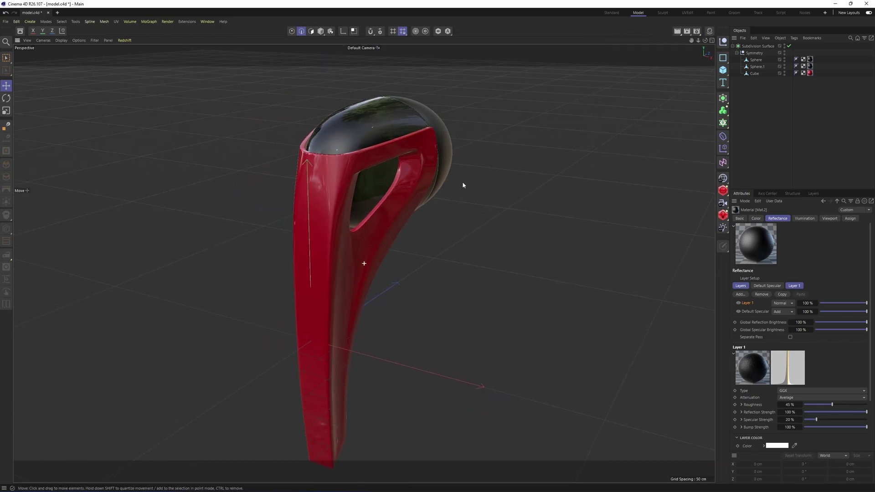
left_click(740, 54)
double_click(756, 53)
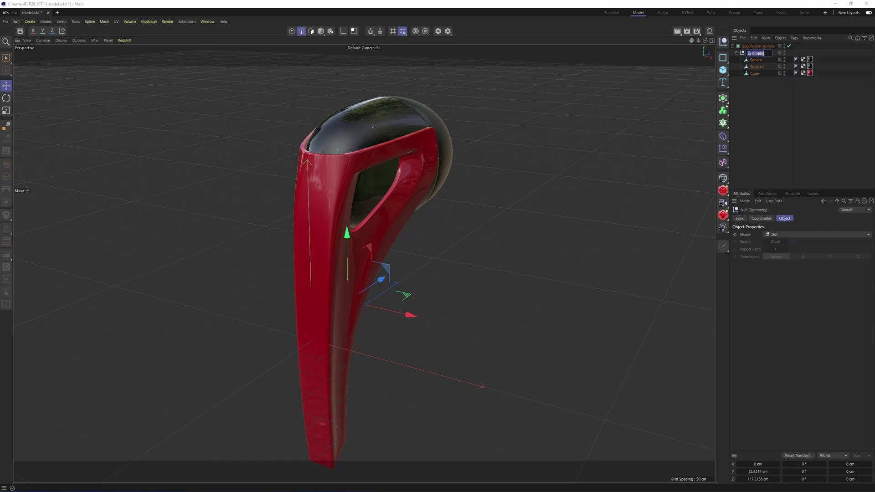
type("headphone")
key("Return")
left_click(737, 52)
left_click(751, 103)
left_click_drag(479, 138, 372, 197, "alt")
key("Return")
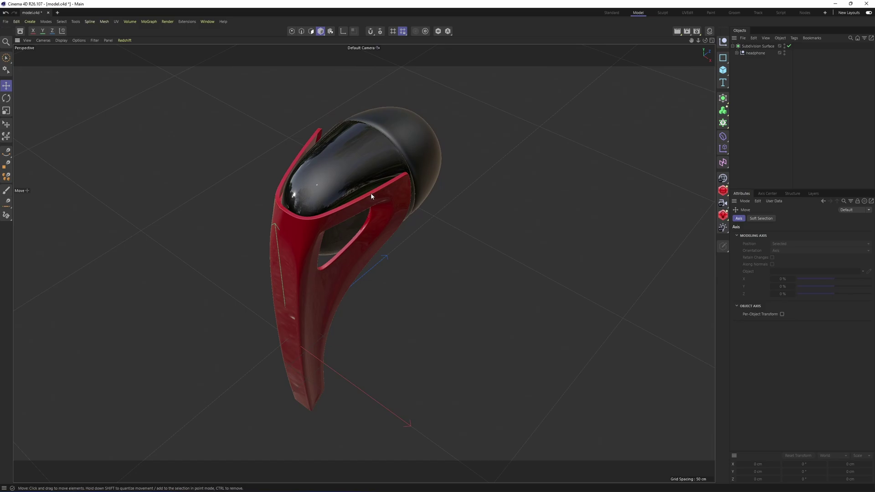
left_click_drag(371, 198, 363, 229, "alt")
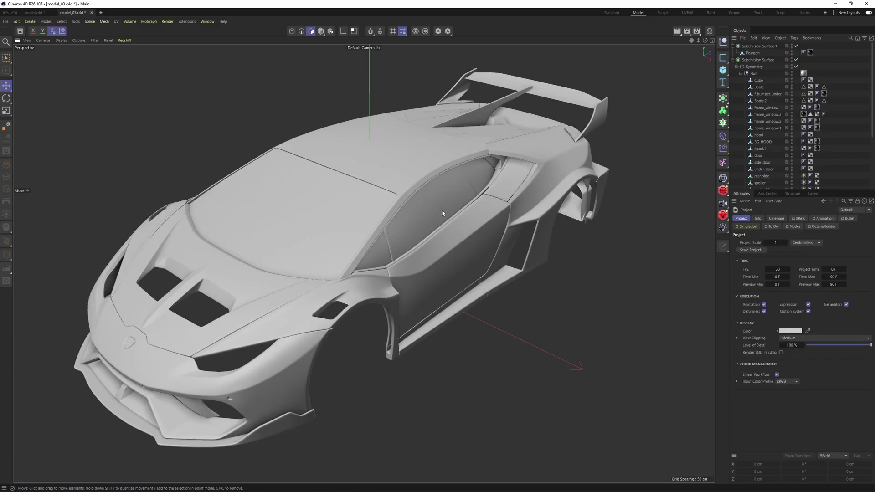
Examine the car body in model_03.c4d from several angles and return to the headphone in model.c4d
left_click_drag(443, 213, 490, 234, "alt")
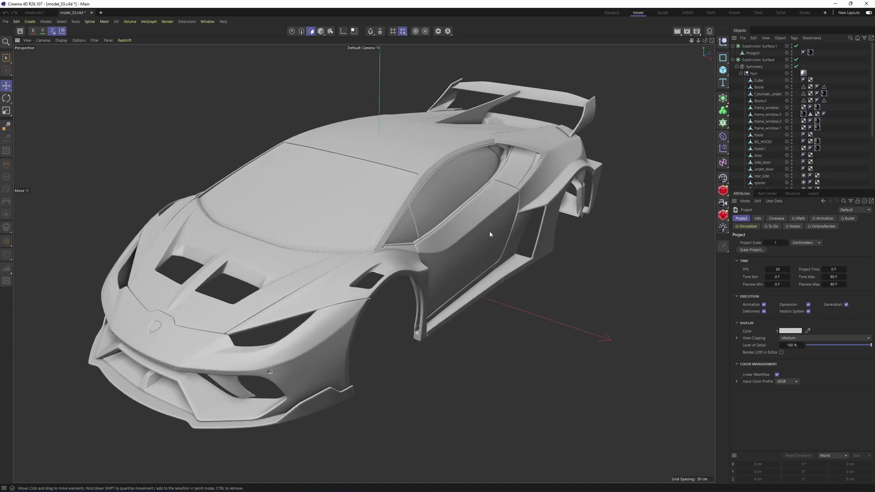
left_click_drag(466, 174, 445, 218, "alt")
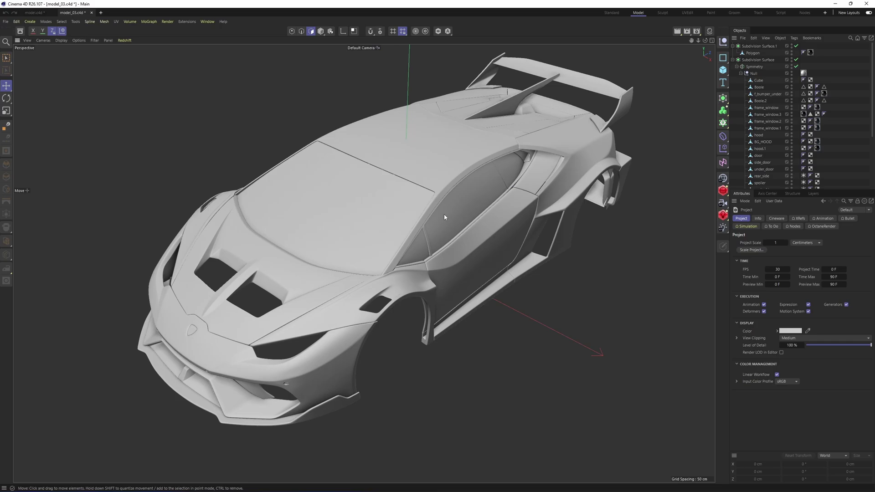
left_click_drag(445, 217, 371, 228, "alt")
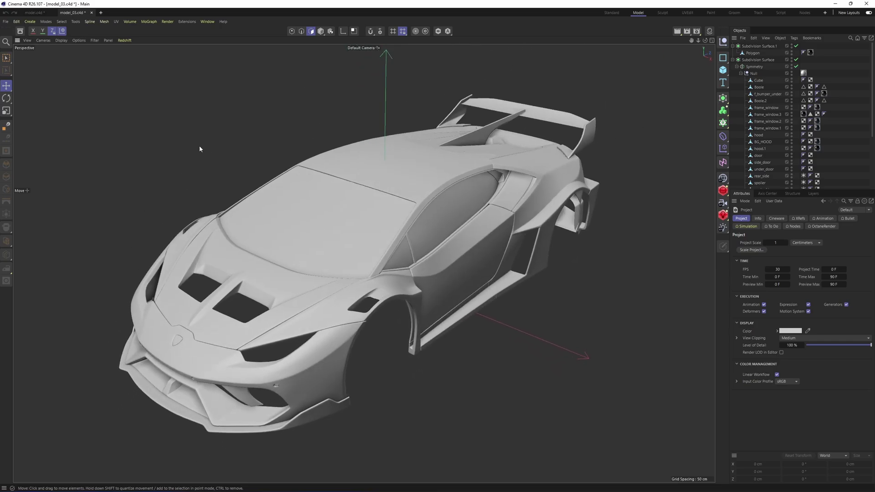
left_click(35, 12)
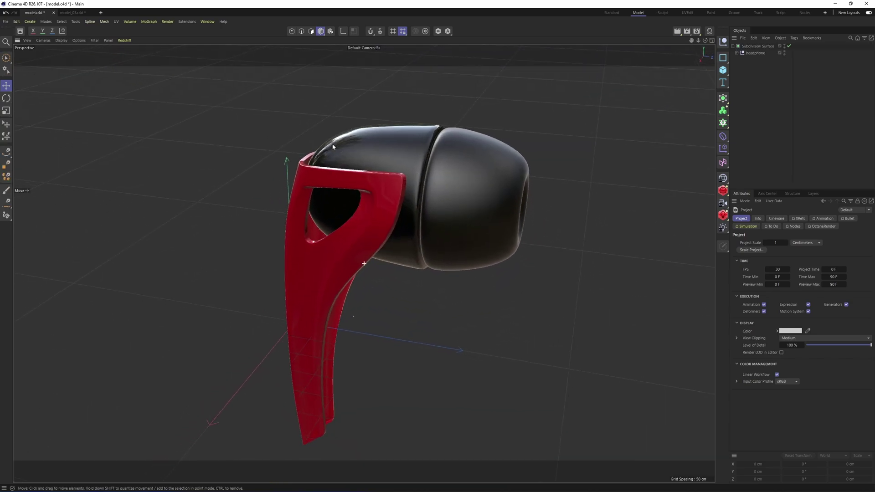